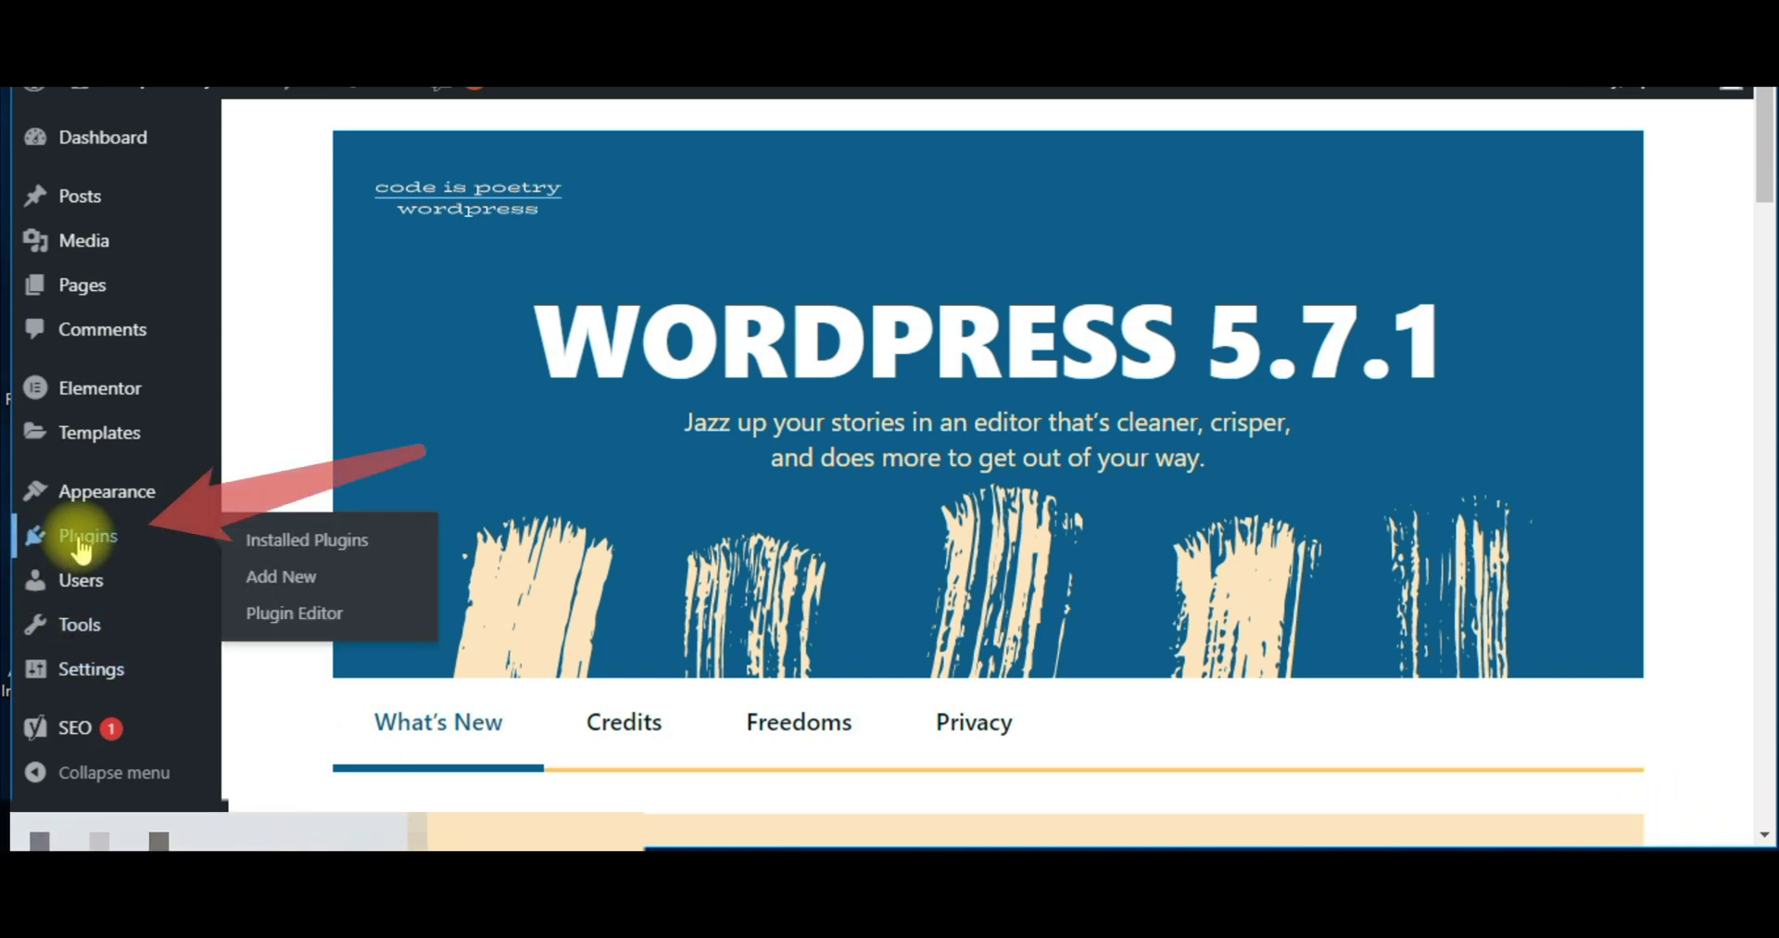
# - Search the plugin directory for 'WPforms' and install Contact Form by WPForms
pyautogui.click(290, 584)
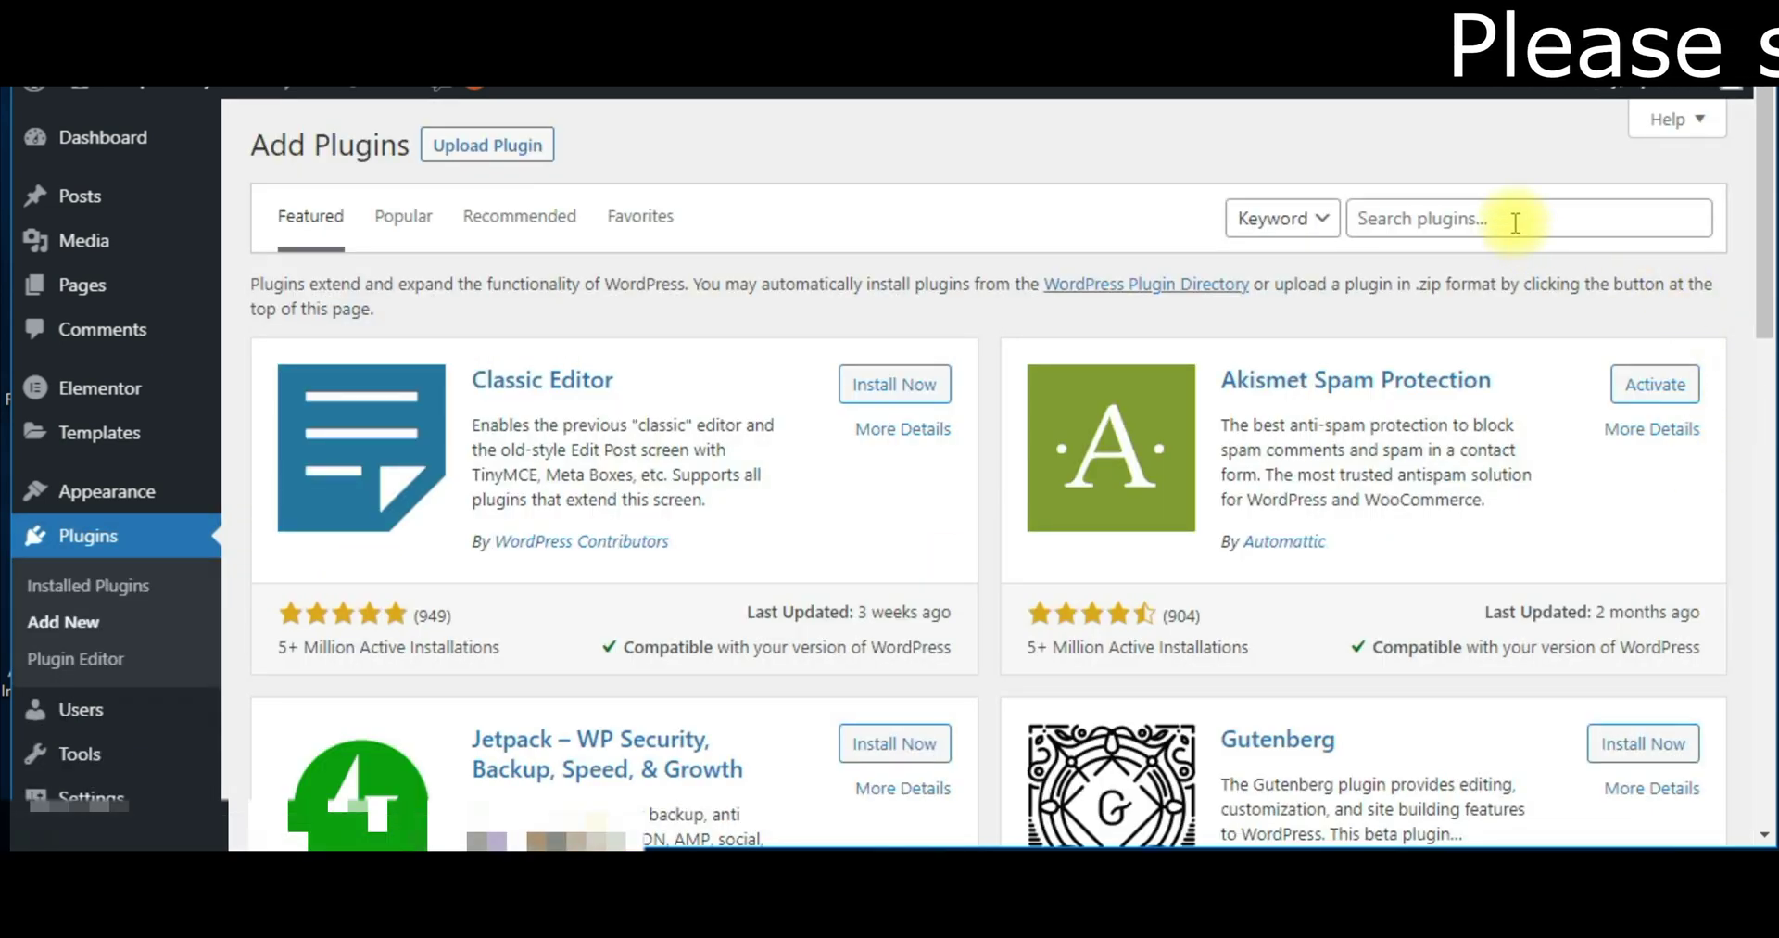
pyautogui.click(1515, 223)
pyautogui.write('W')
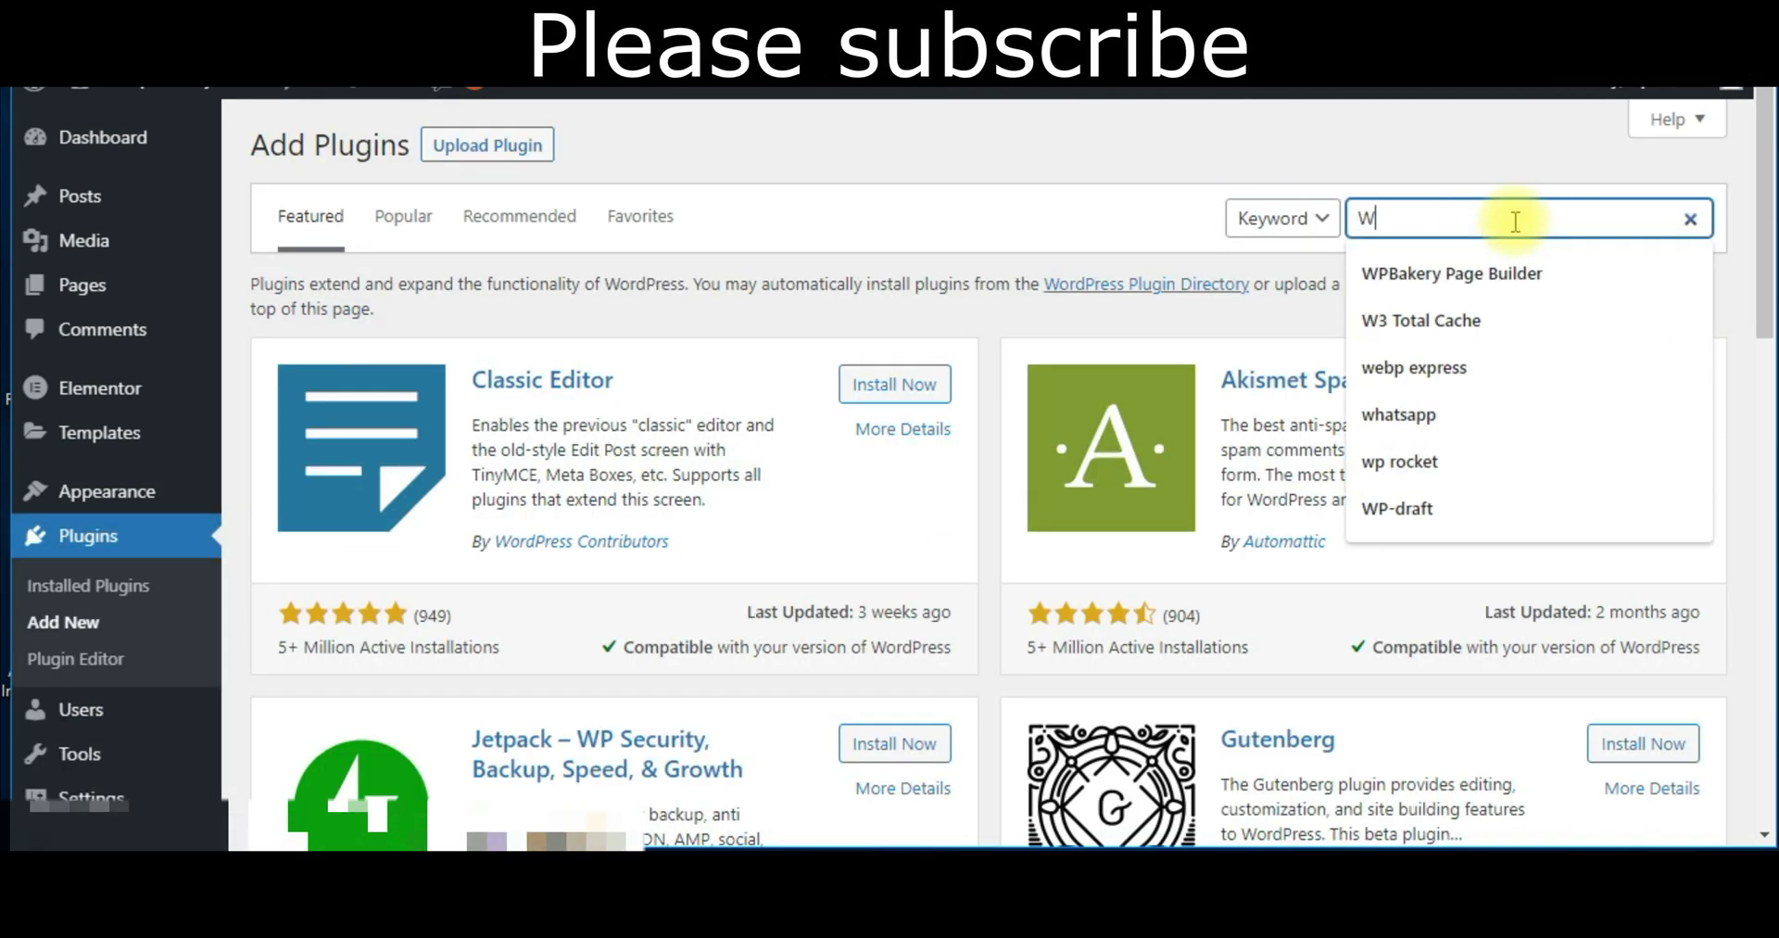
pyautogui.write('P')
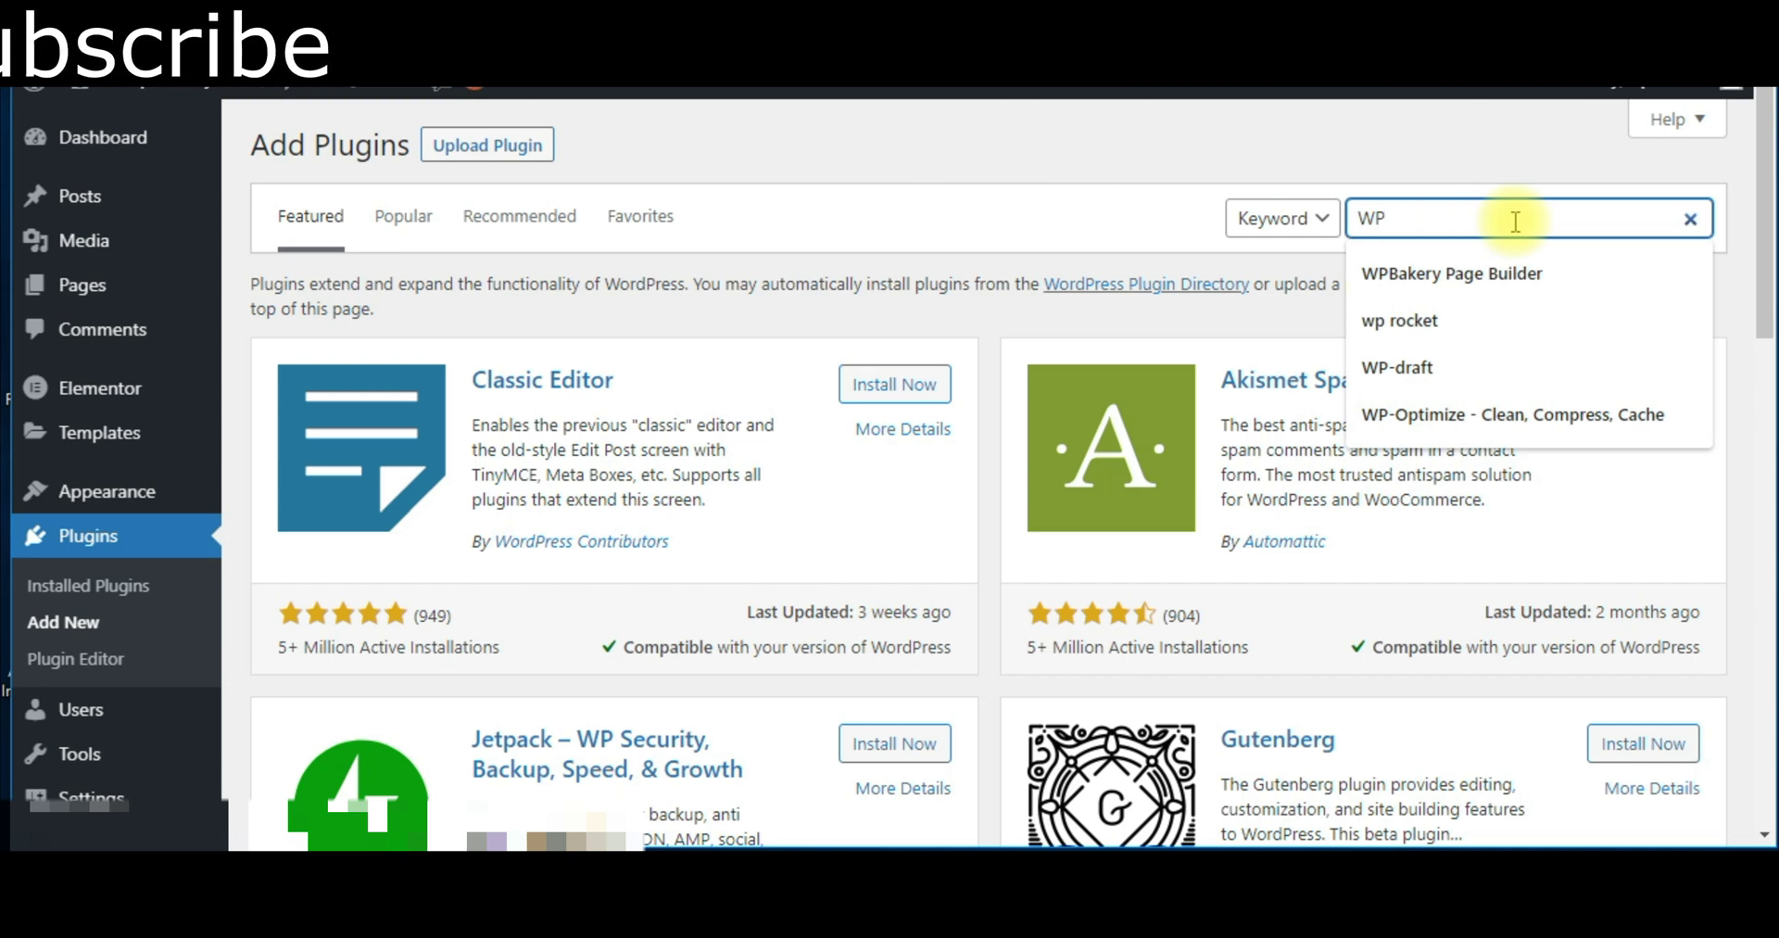
pyautogui.write('forms')
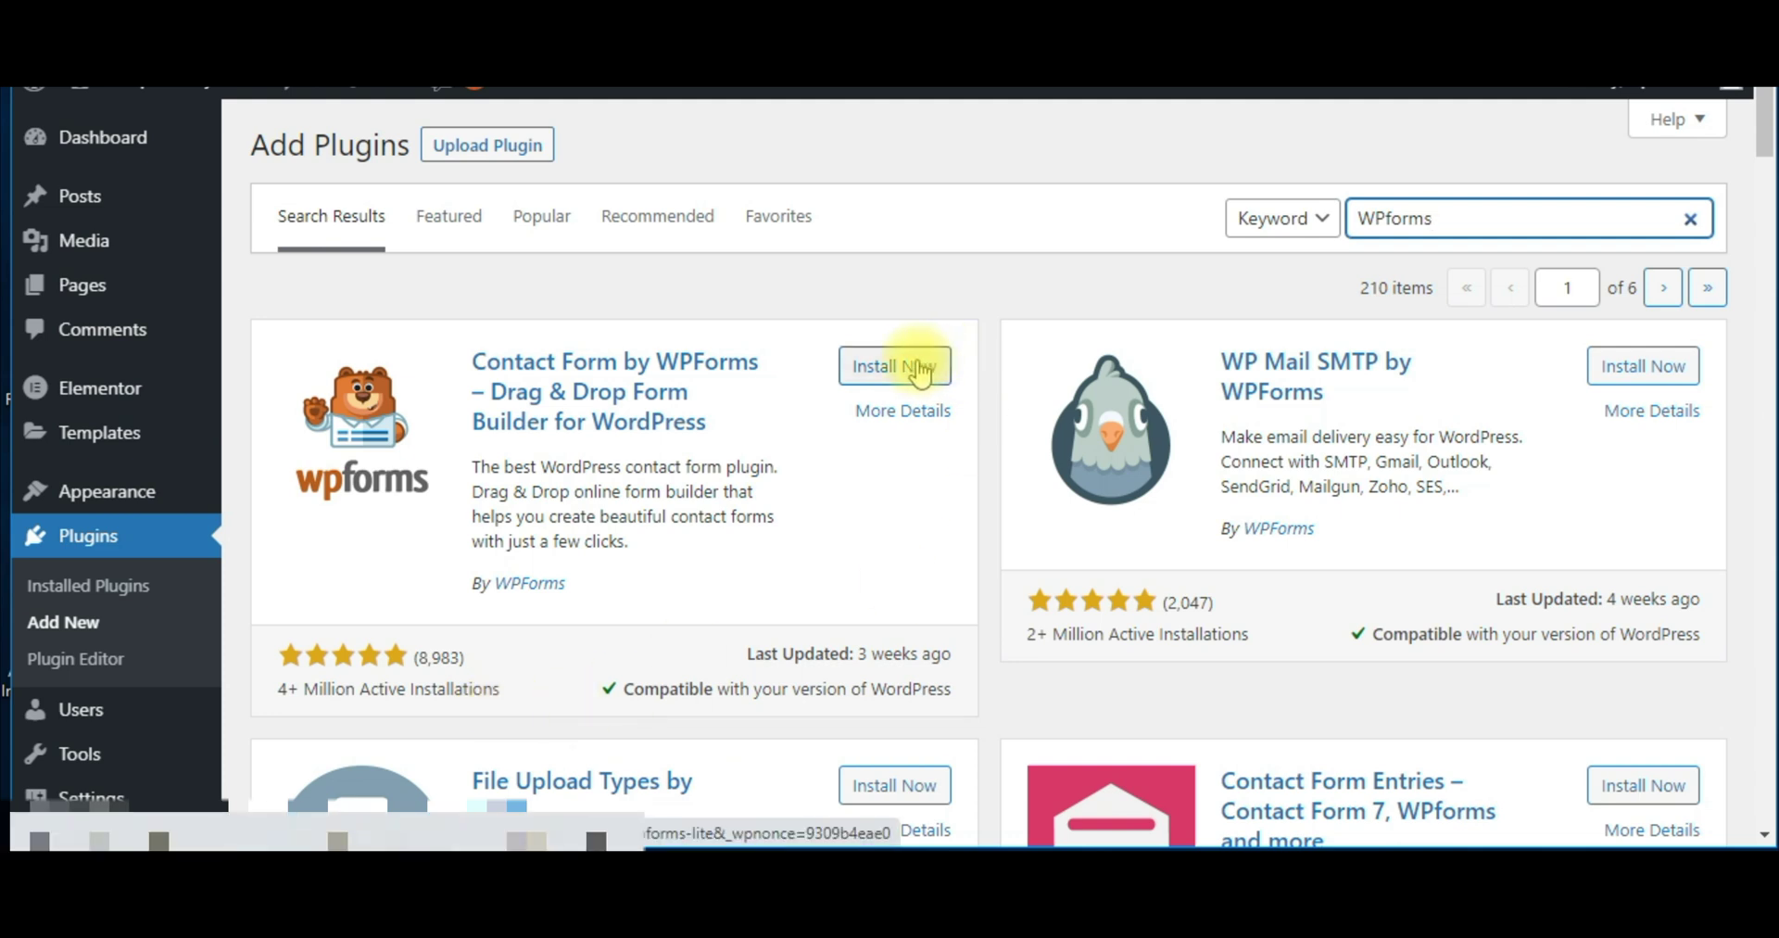
pyautogui.click(918, 371)
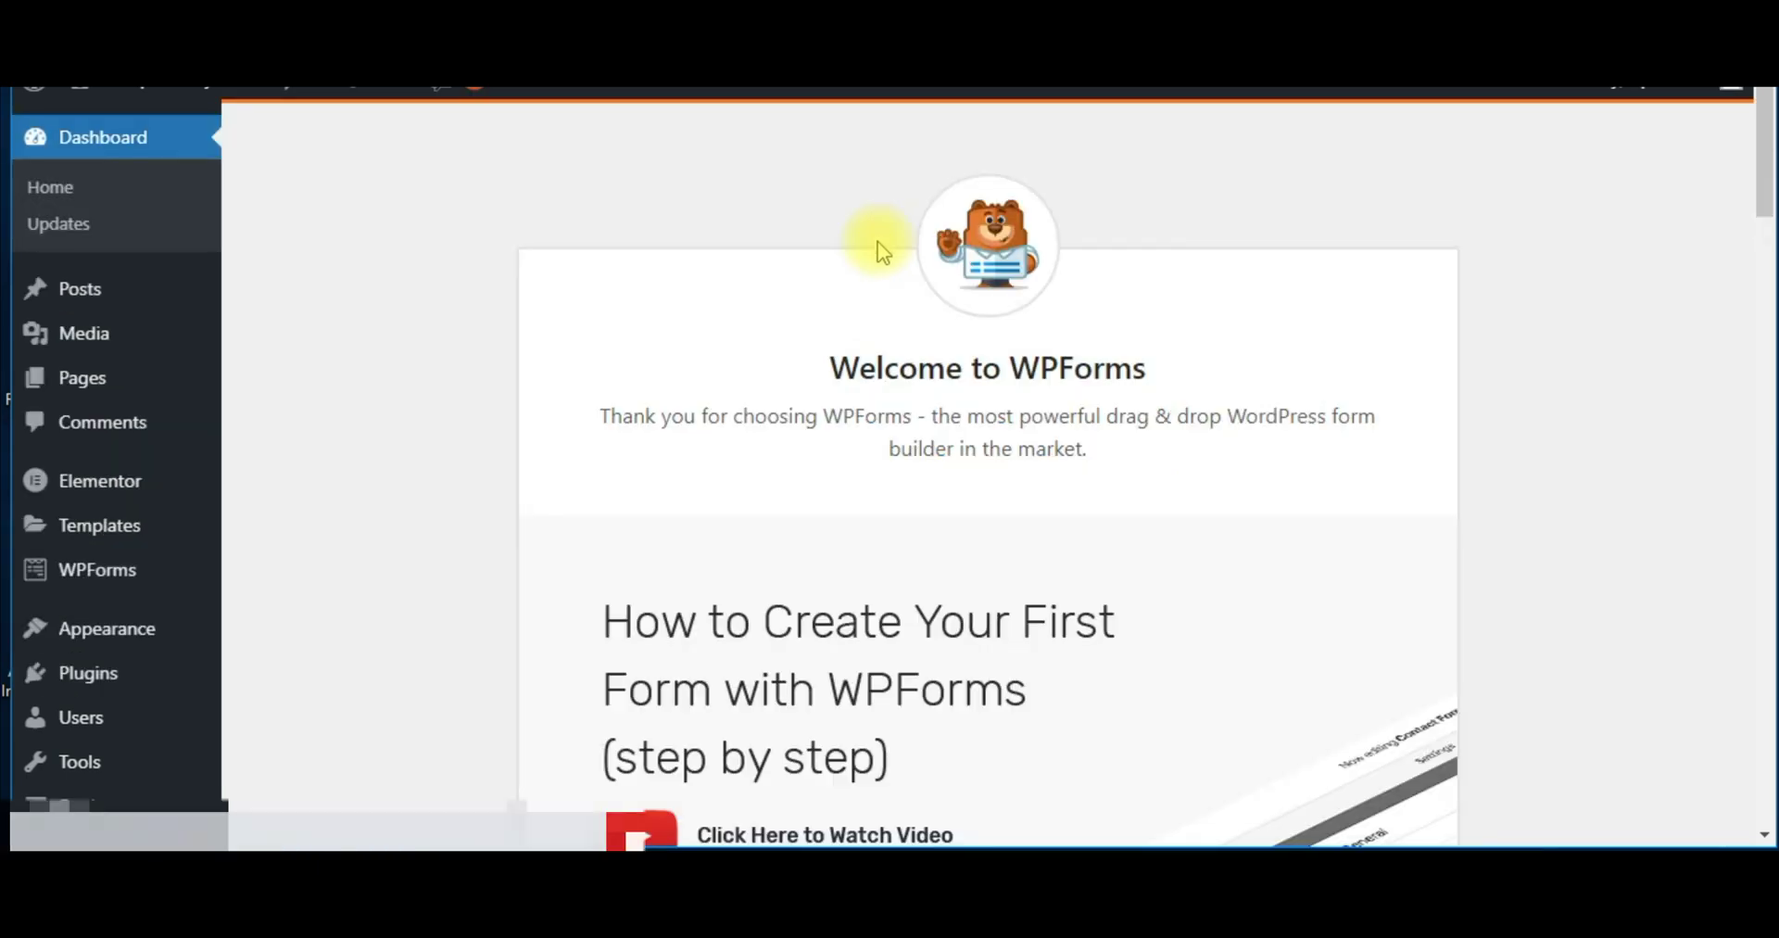
# - Scroll down the WPForms welcome page and choose Create Your First Form
pyautogui.scroll(-5, 834, 246)
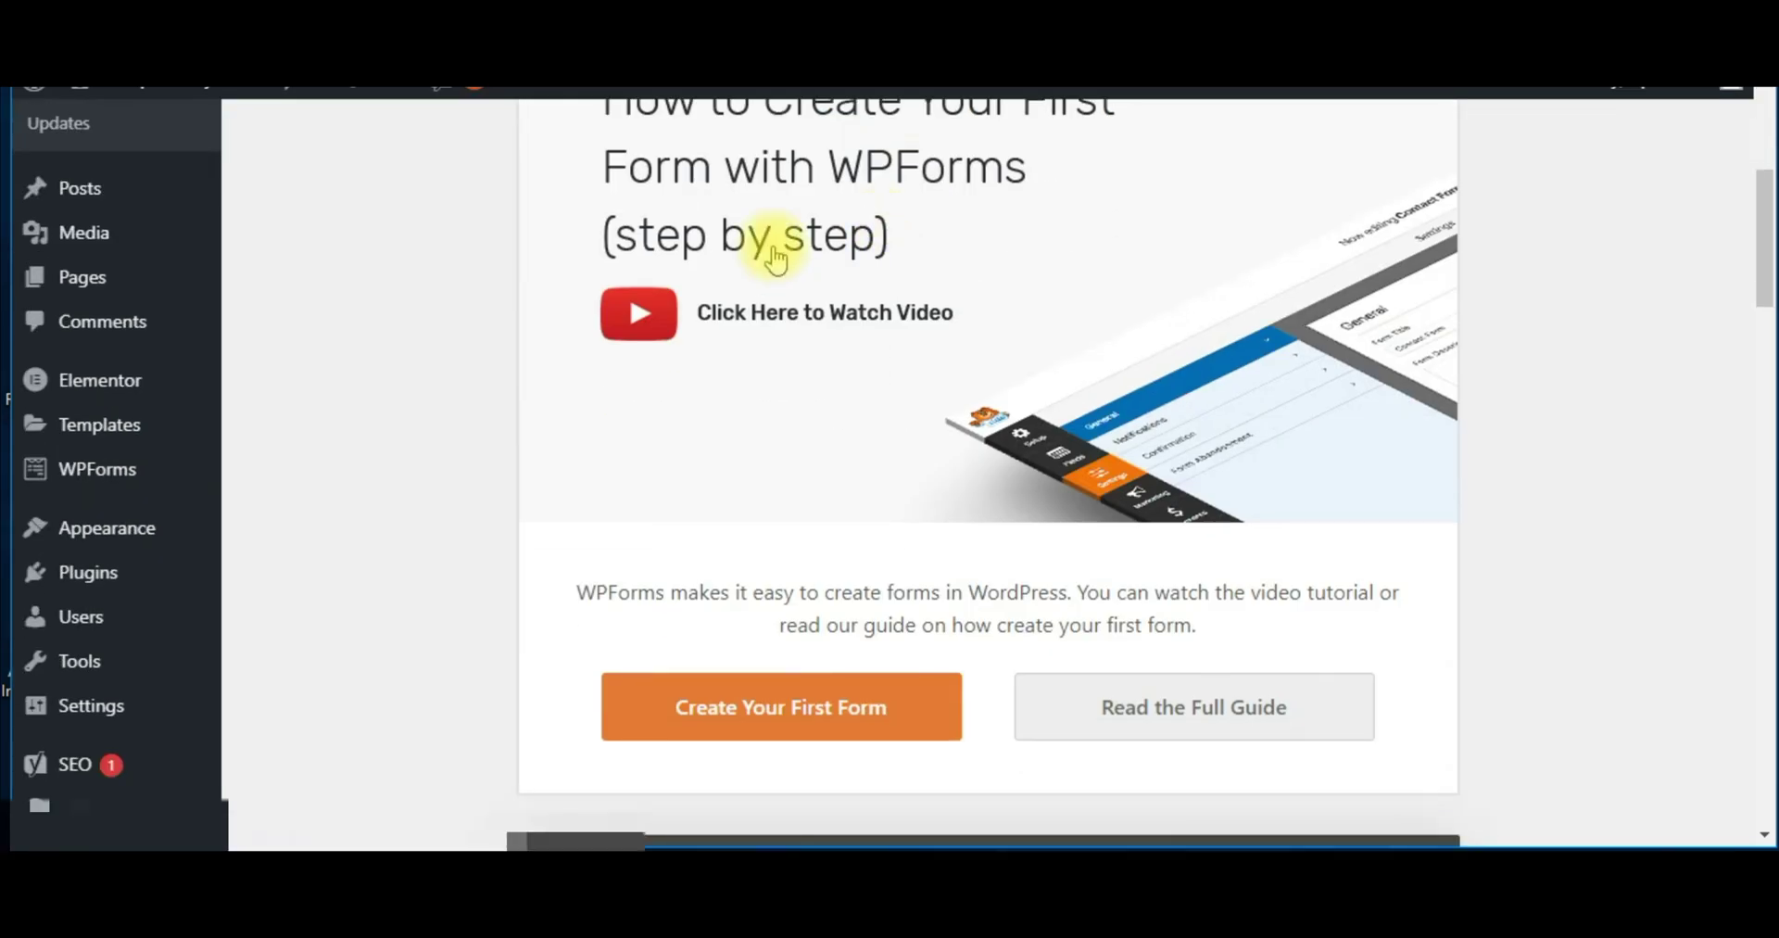
pyautogui.scroll(-3, 466, 384)
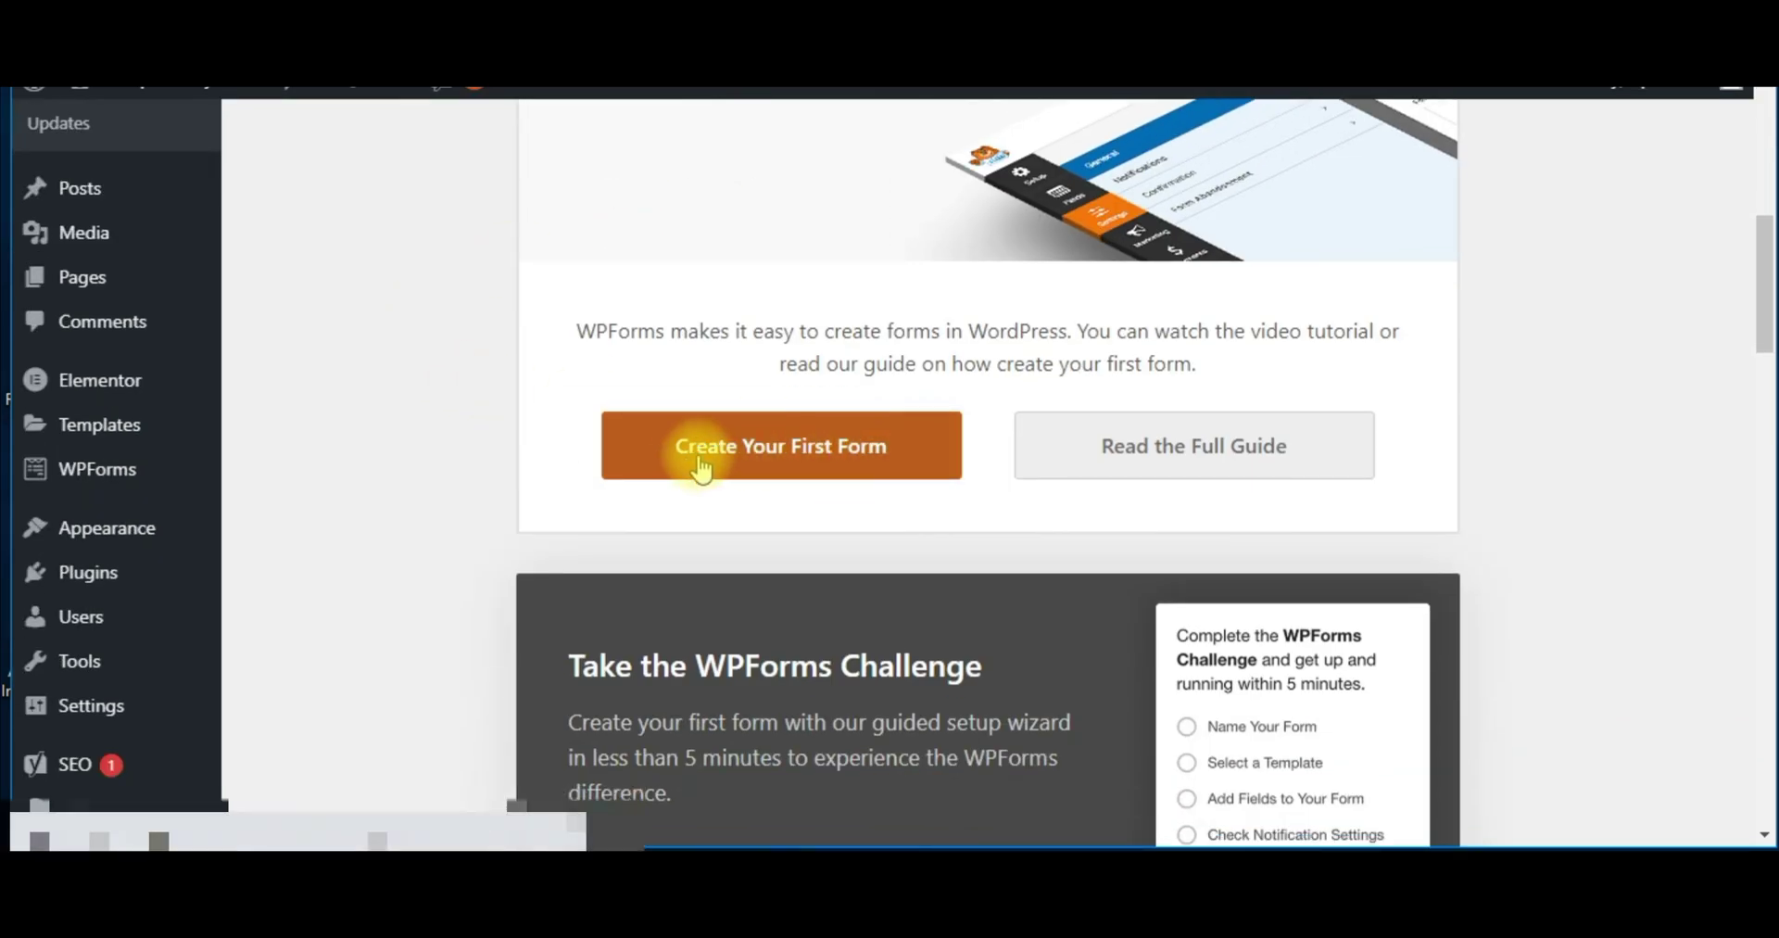
pyautogui.click(787, 450)
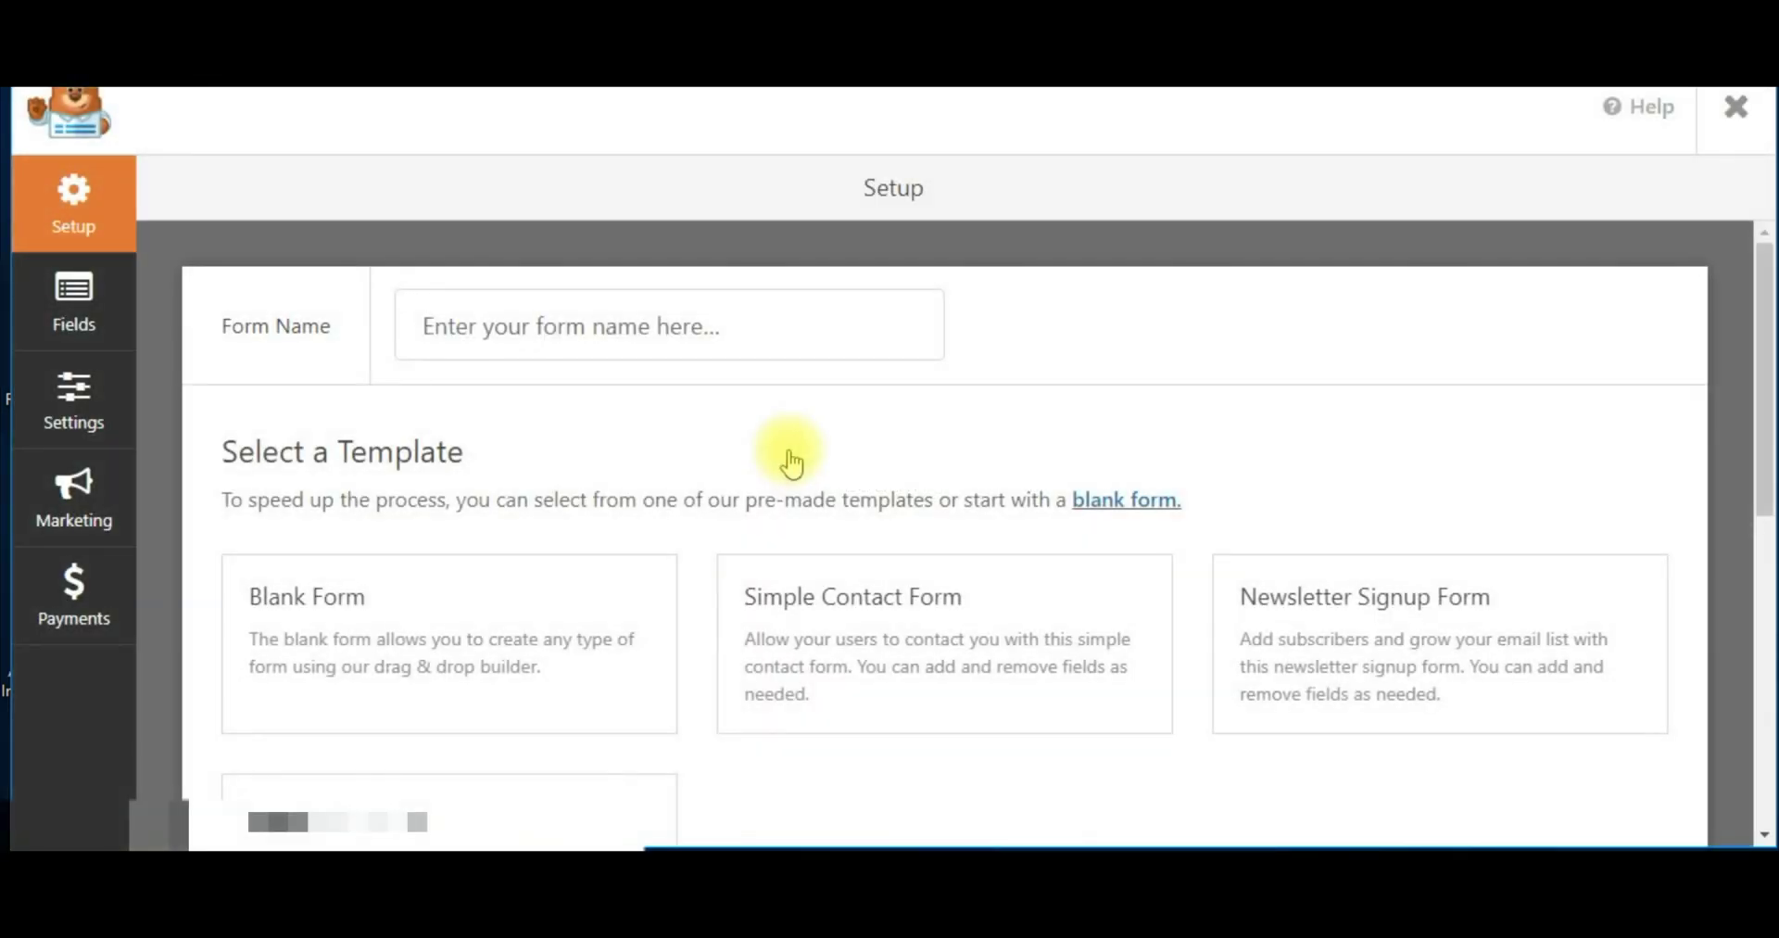
# - Enter 'Contact Us' as the form name and create it from the Blank Form template
pyautogui.click(590, 311)
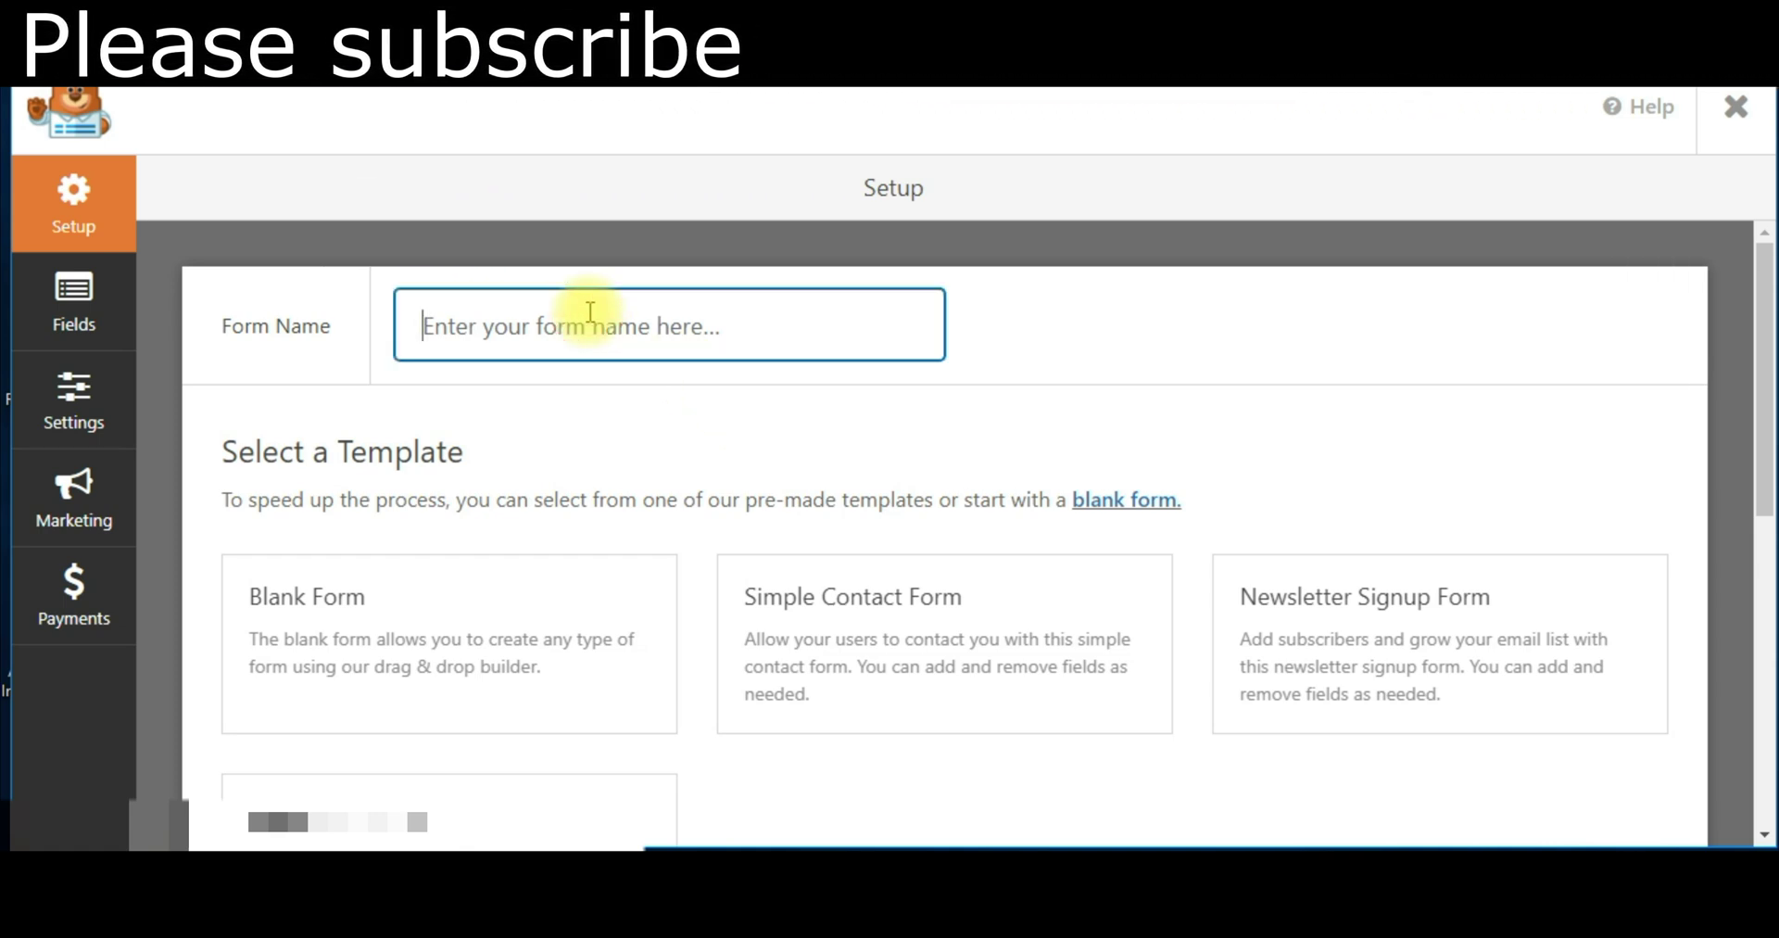
pyautogui.write('Contact U')
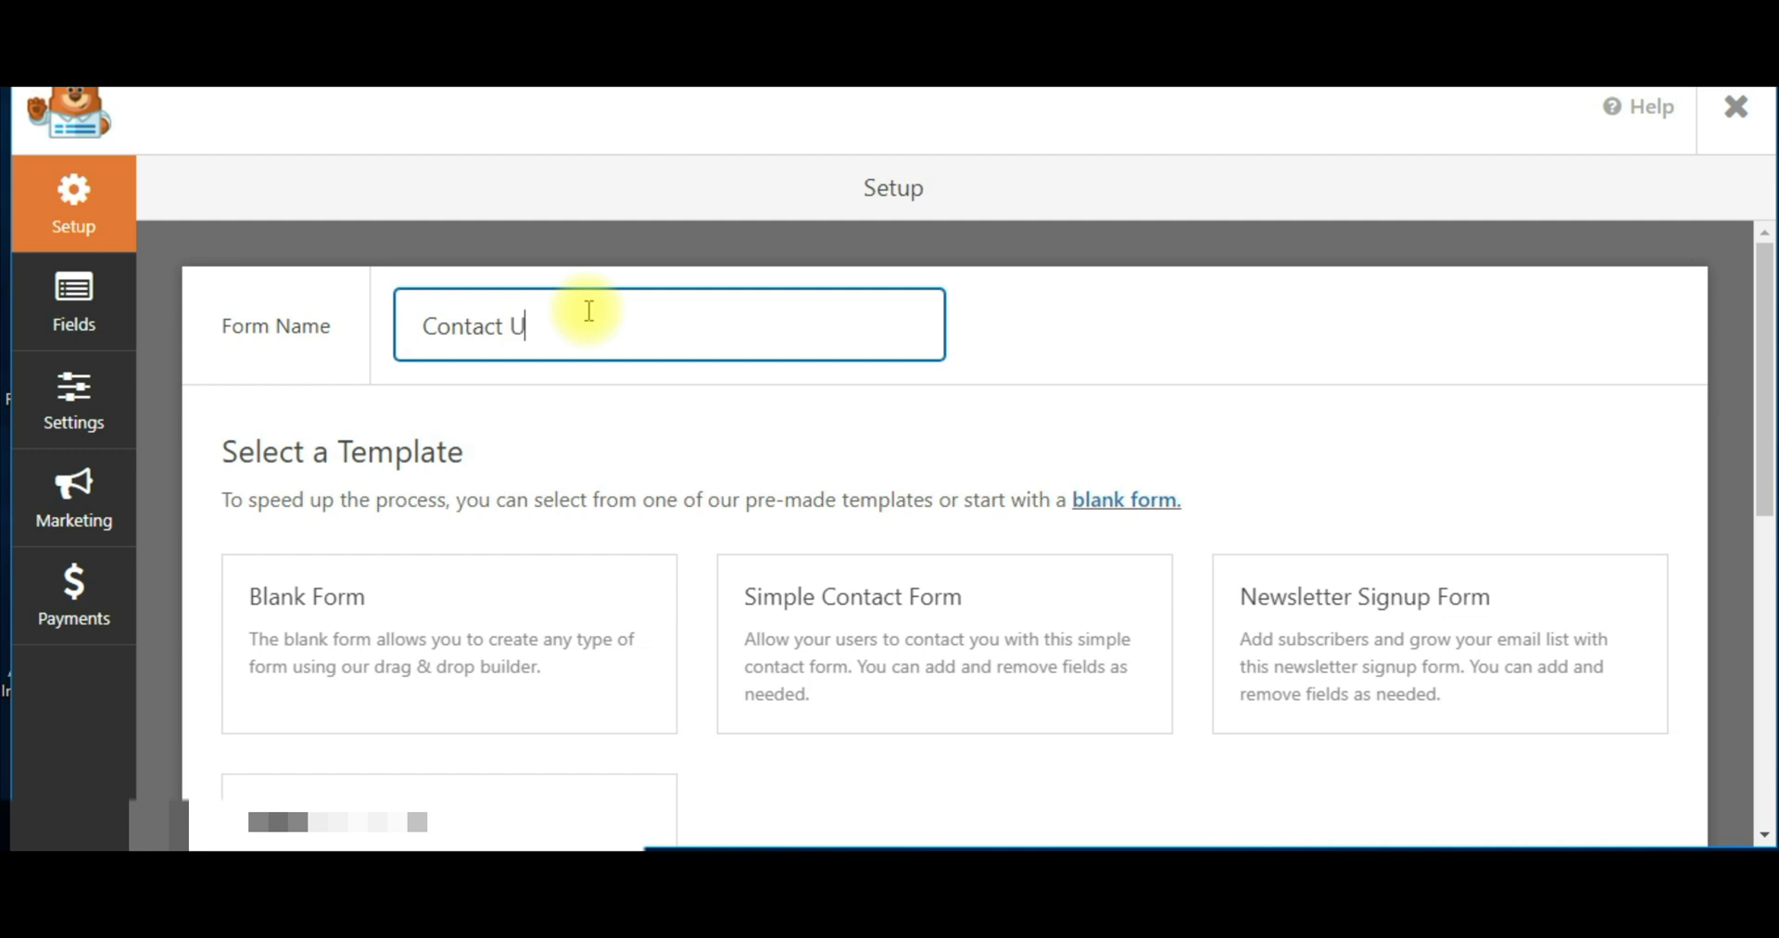
pyautogui.write('s')
pyautogui.scroll(-5, 667, 336)
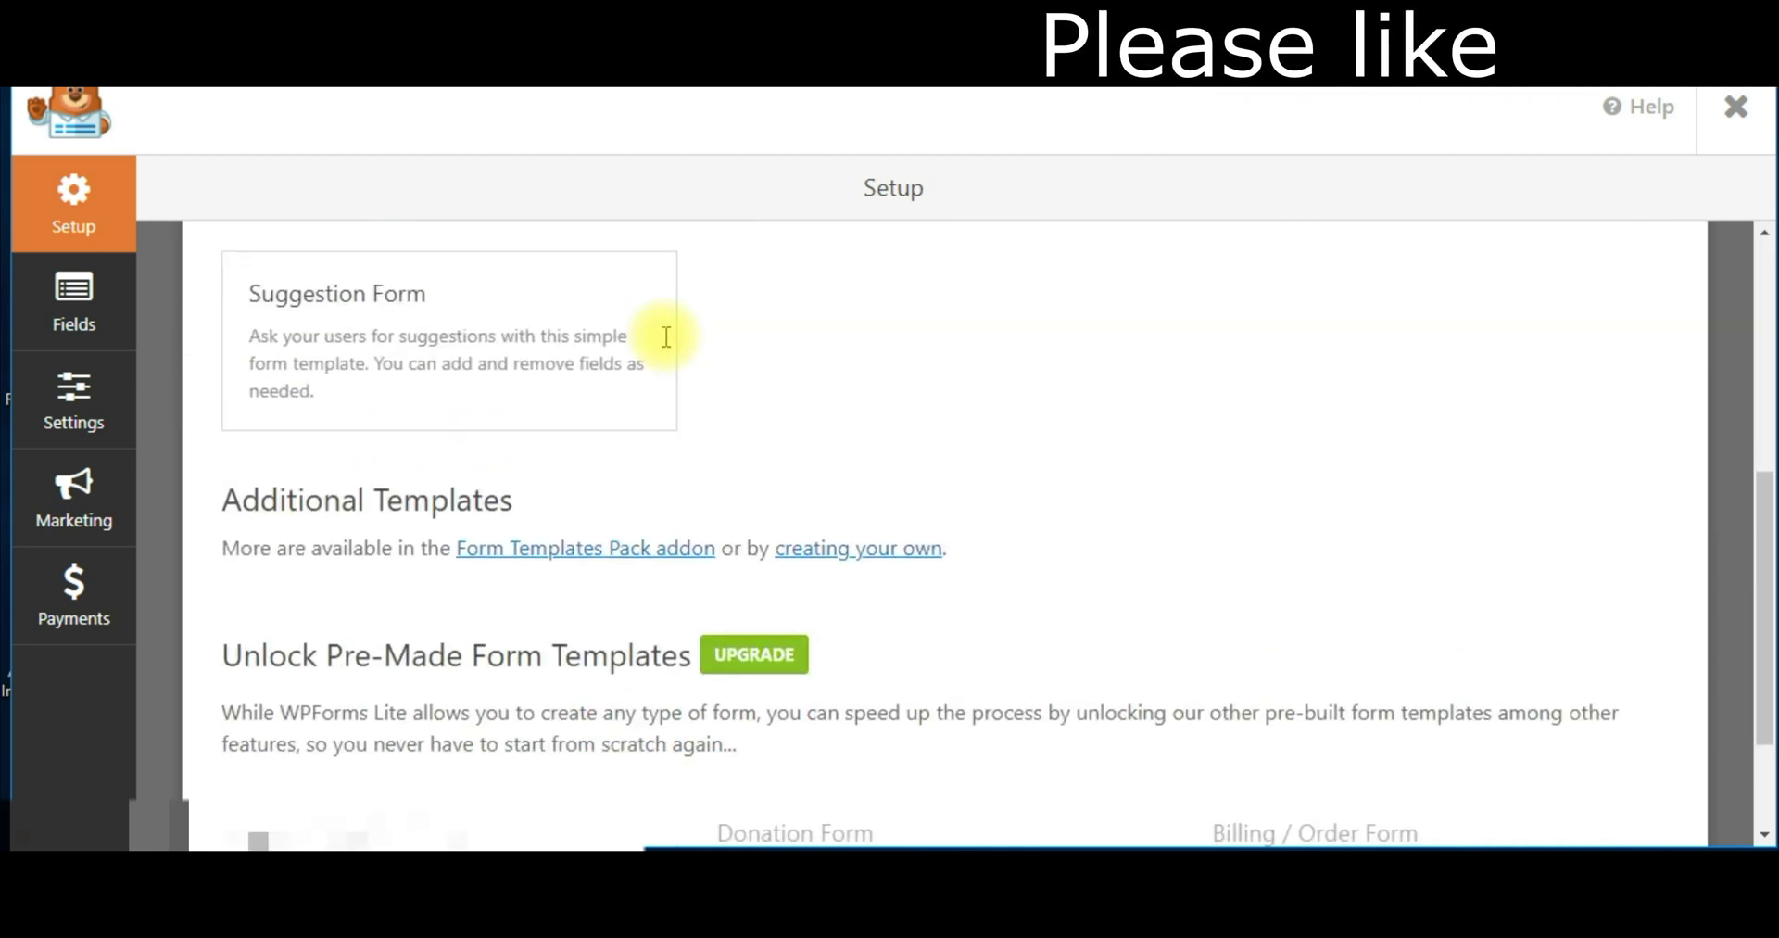
pyautogui.scroll(5, 666, 336)
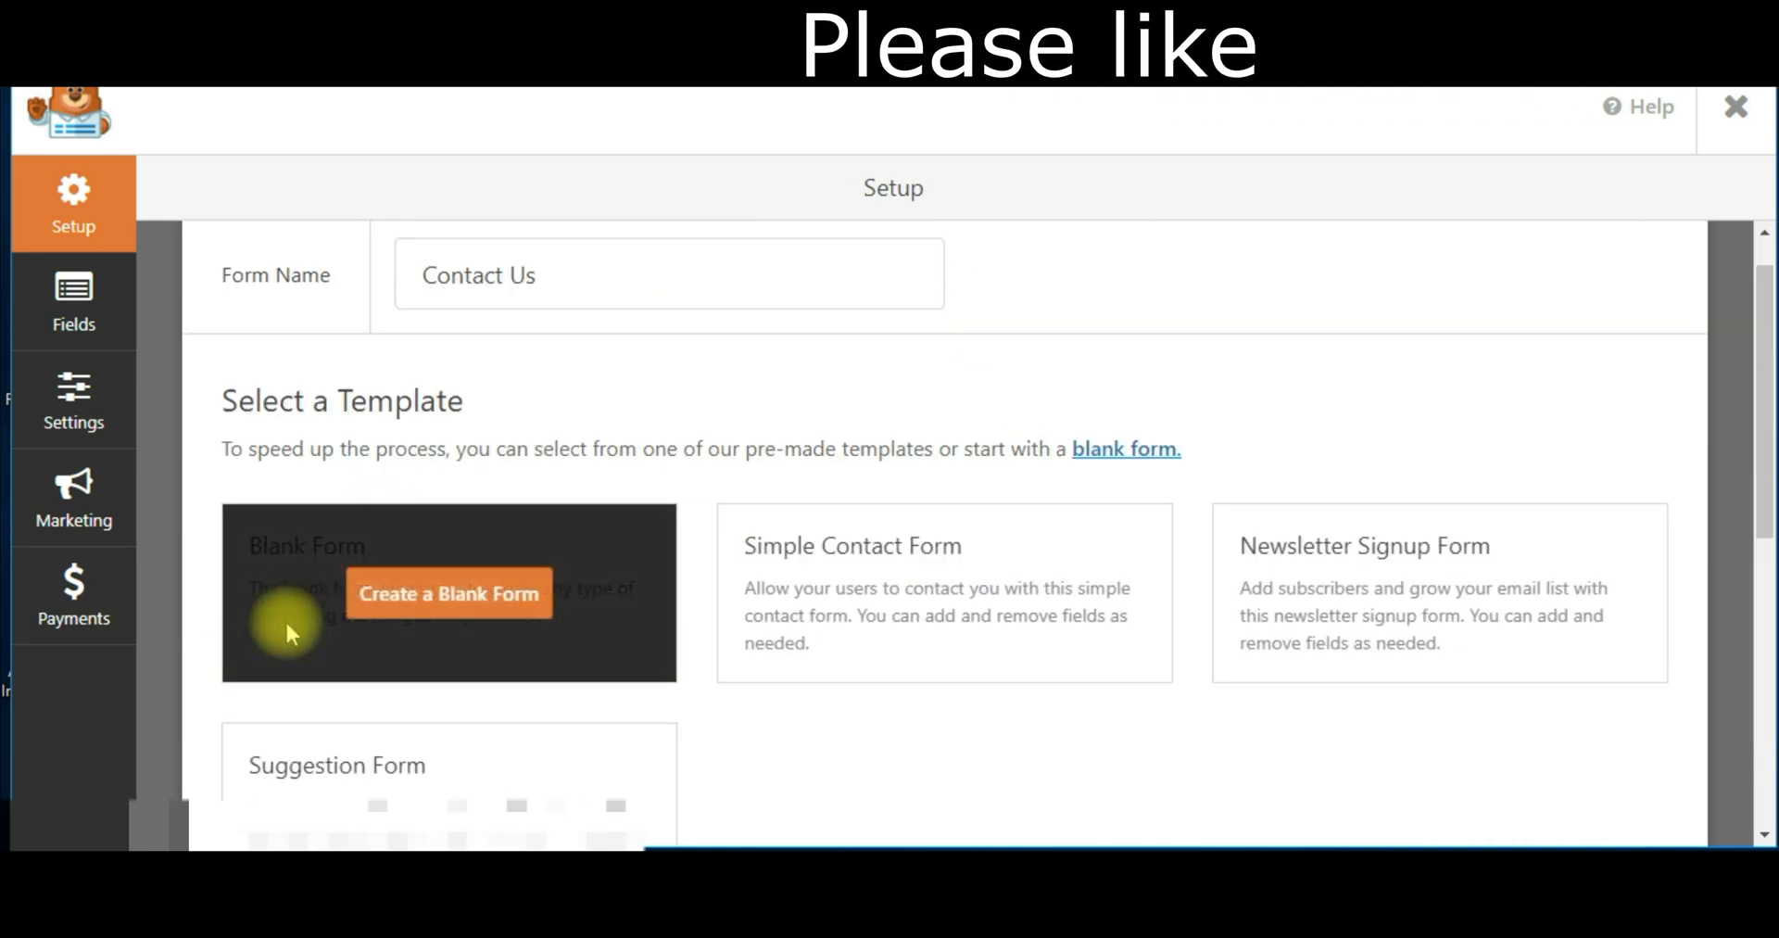
pyautogui.click(434, 600)
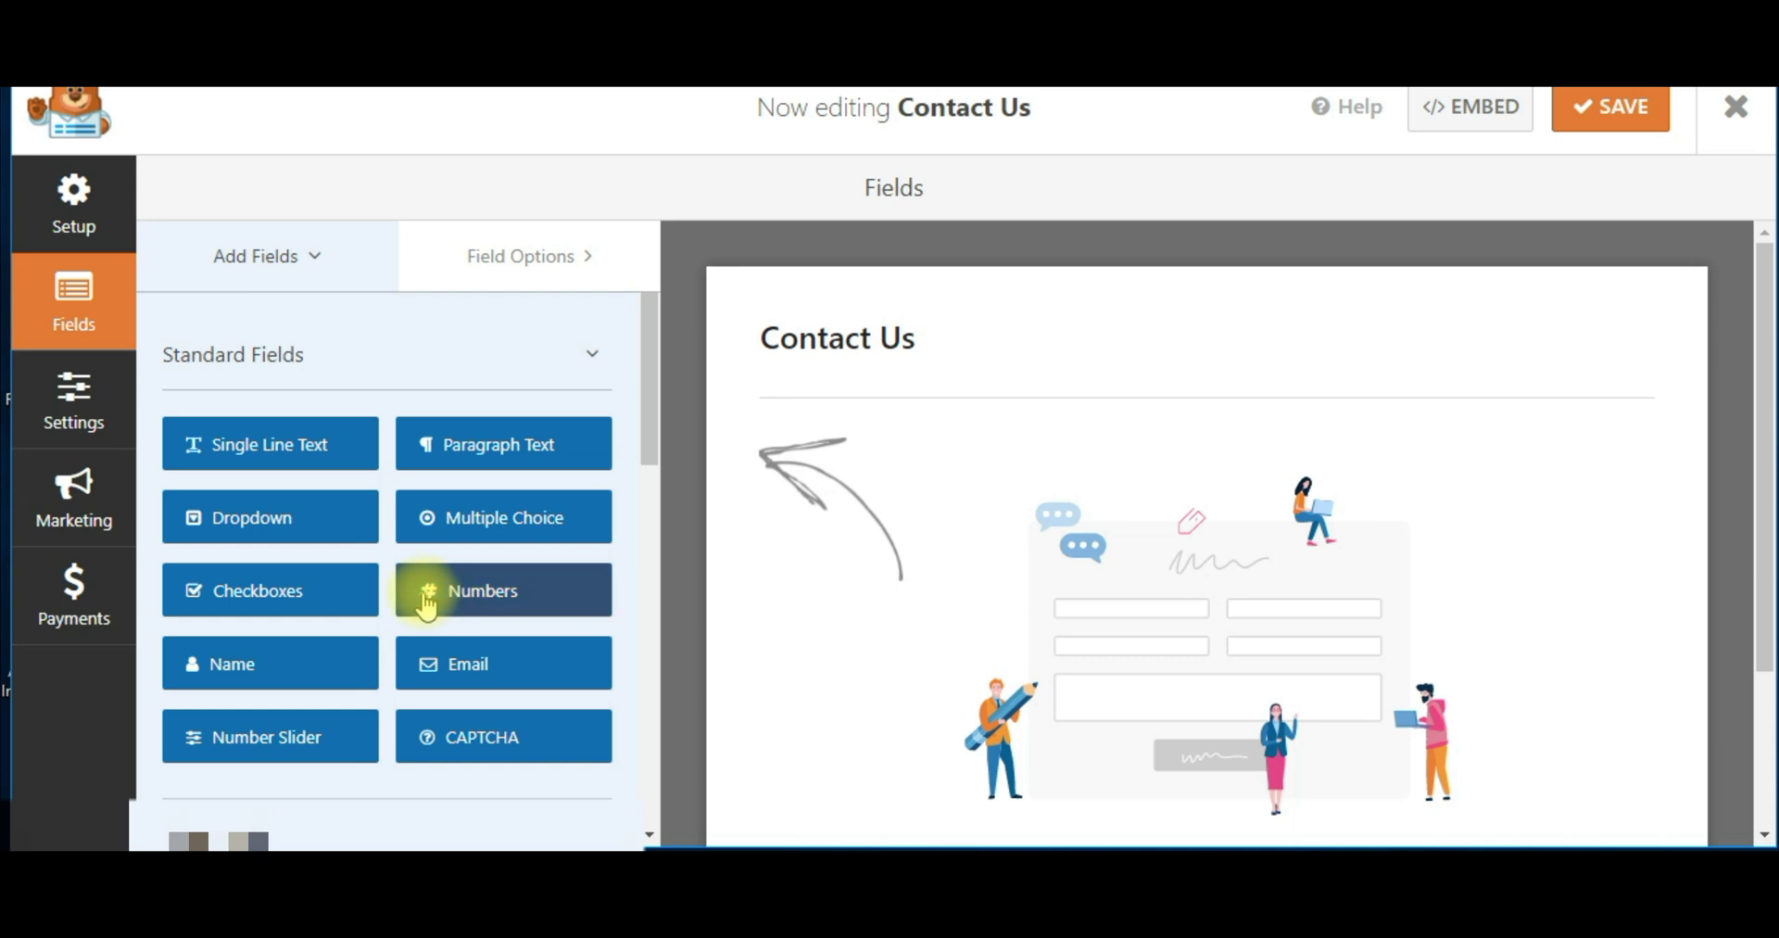
# - Add a Single Line Text field and replace its label with 'Name'
pyautogui.click(278, 451)
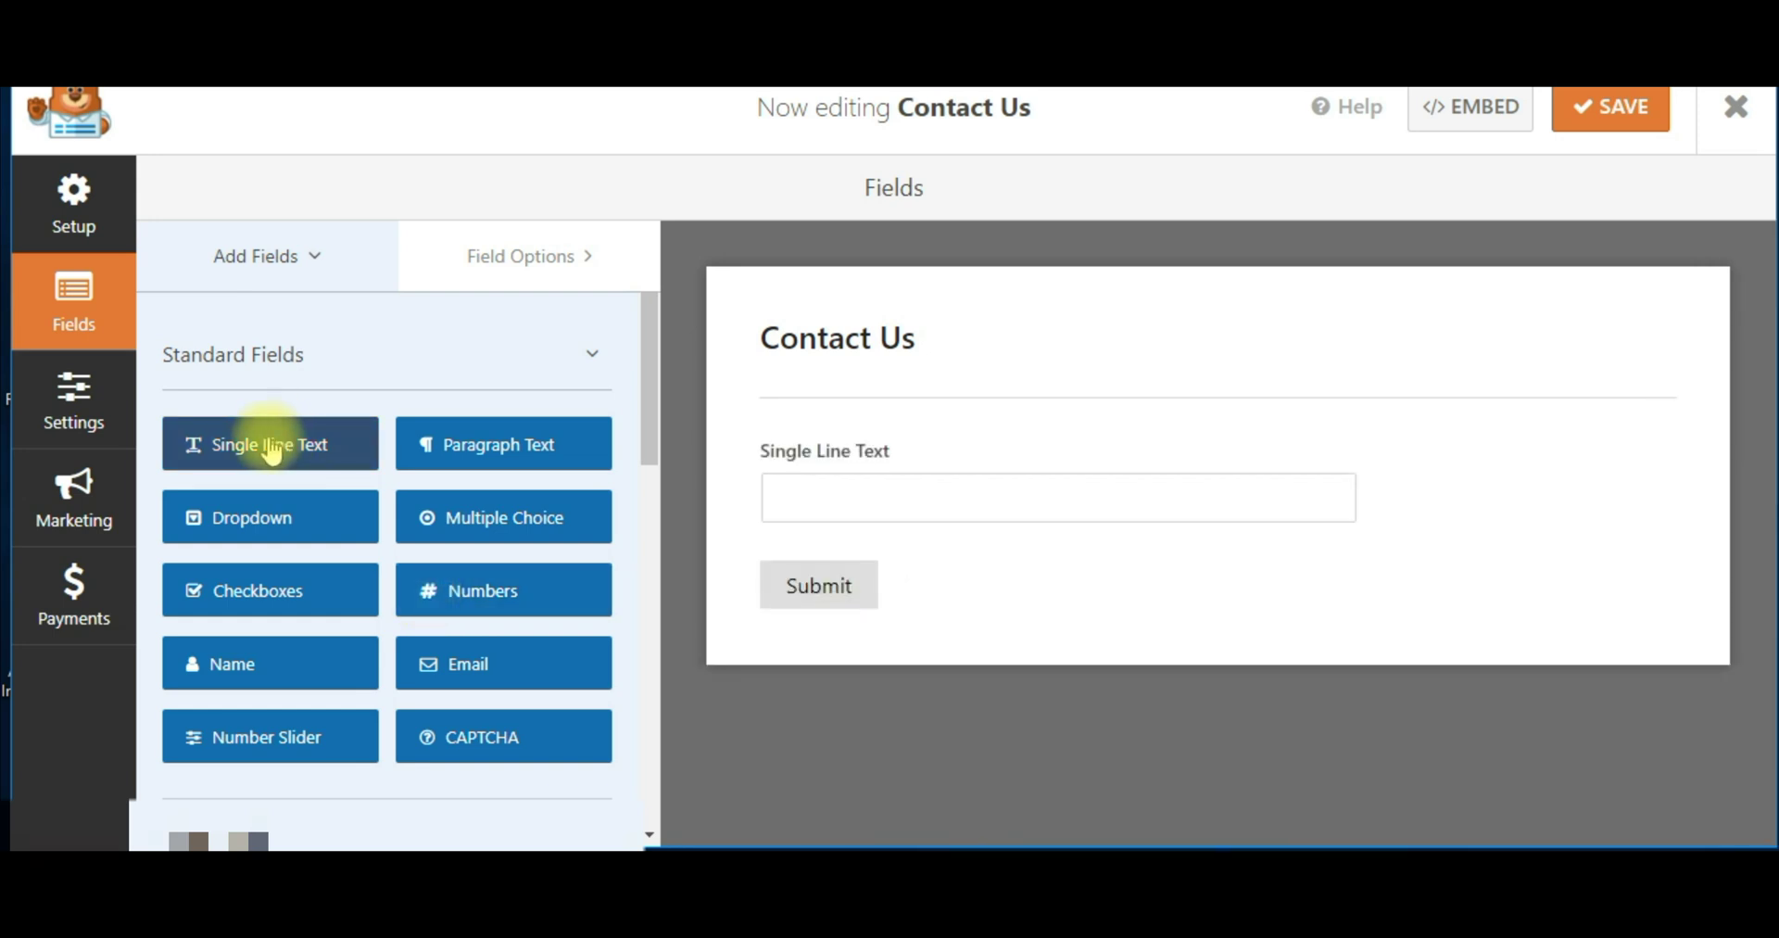
pyautogui.click(843, 513)
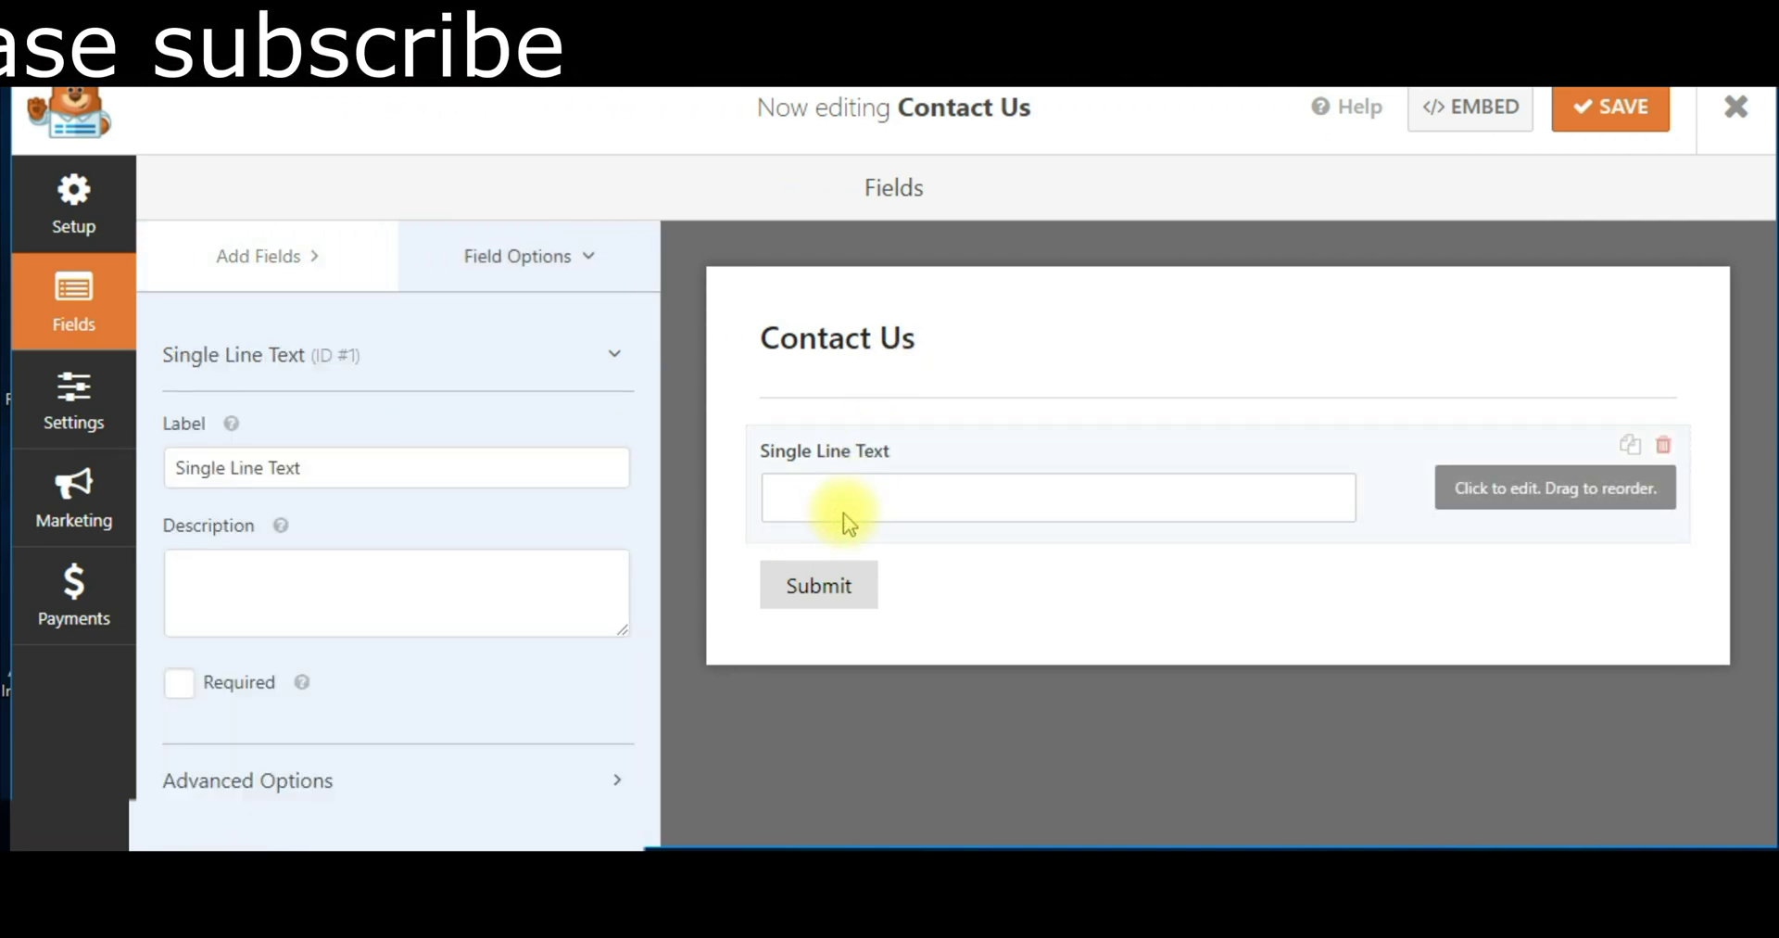
pyautogui.click(333, 465)
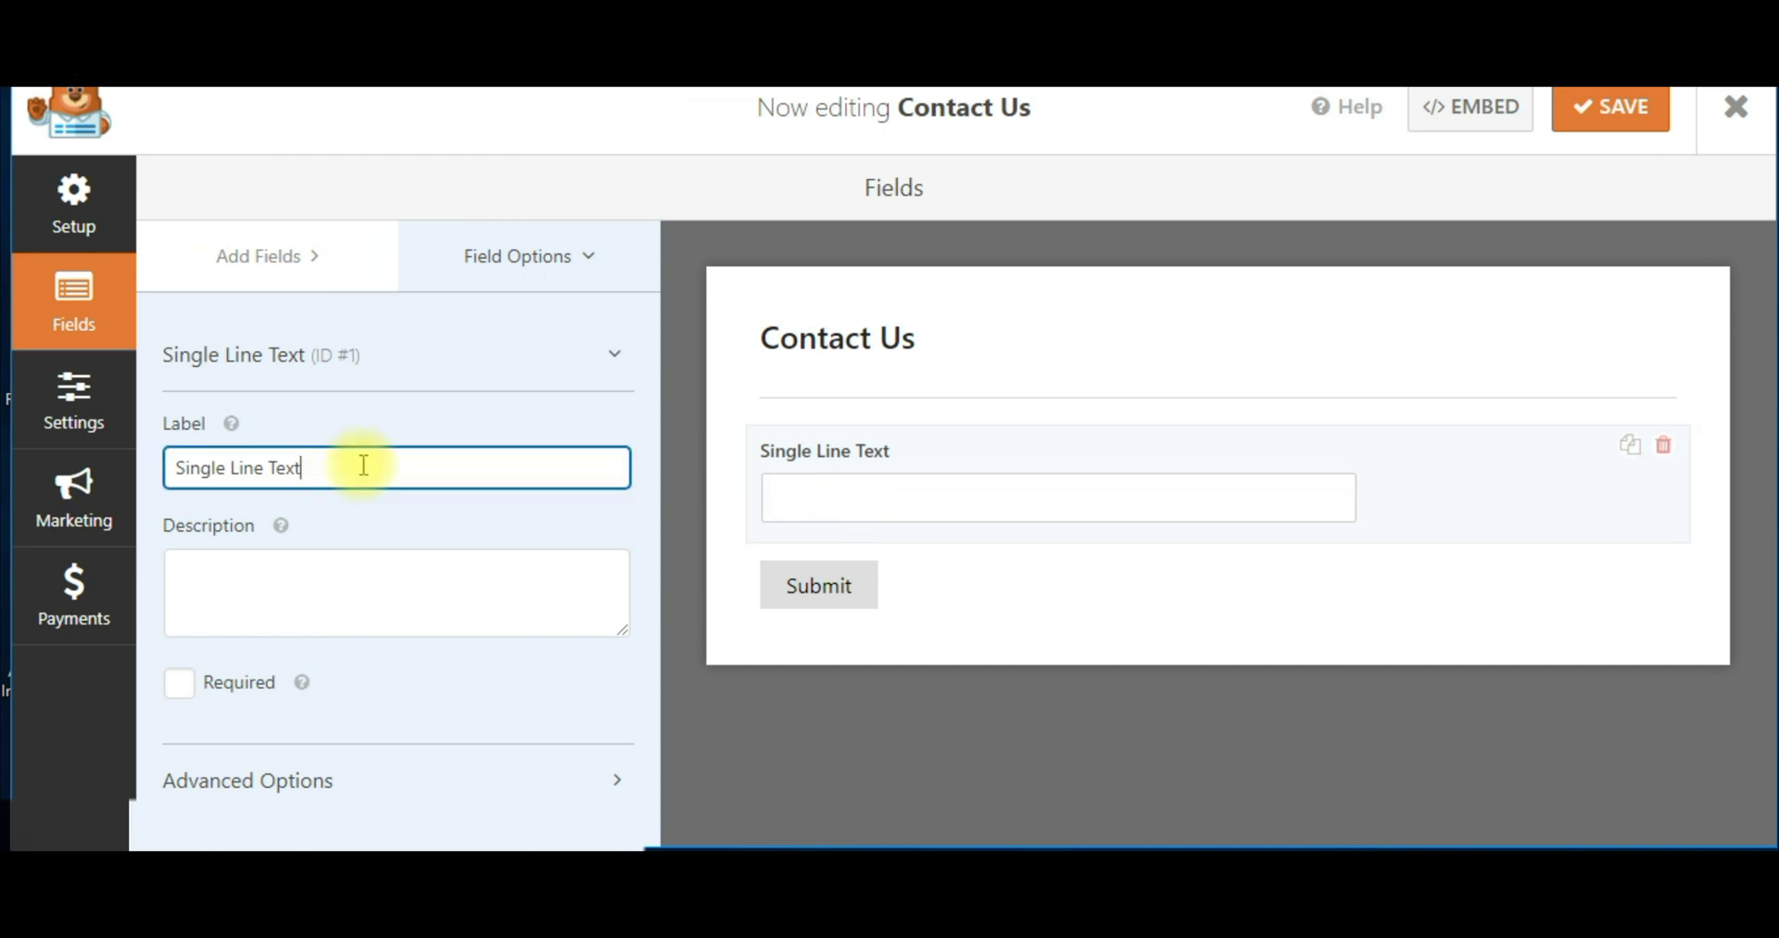
pyautogui.moveTo(357, 465); pyautogui.dragTo(4, 482)
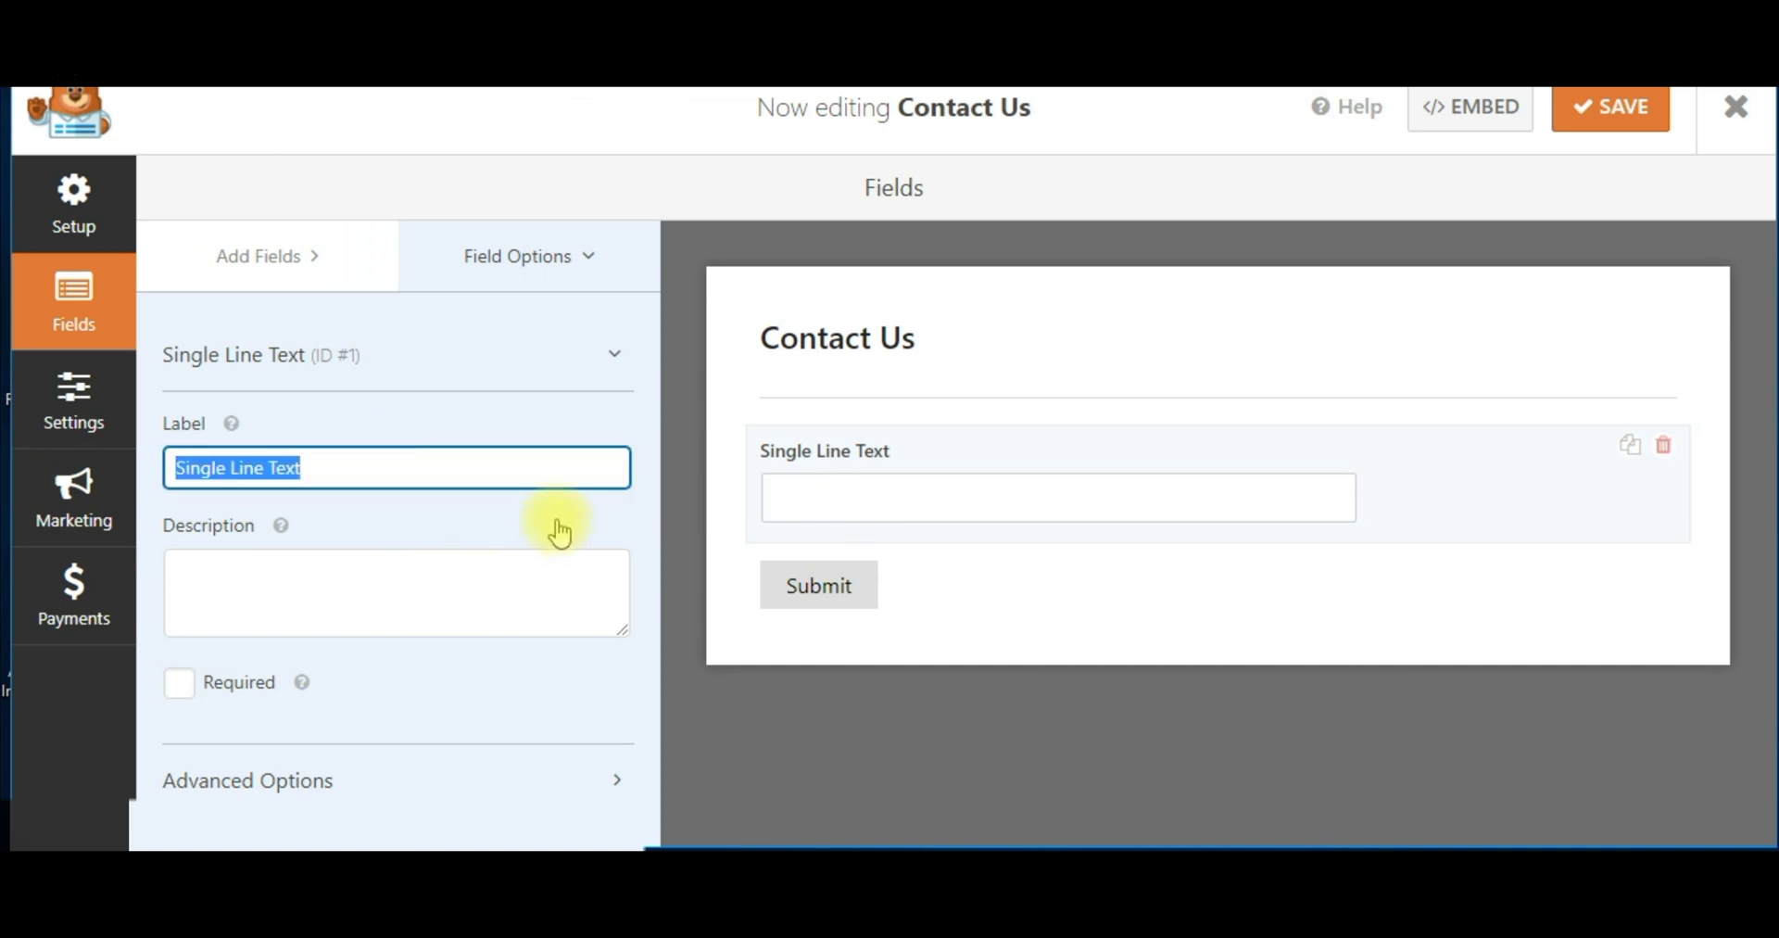
pyautogui.write('n')
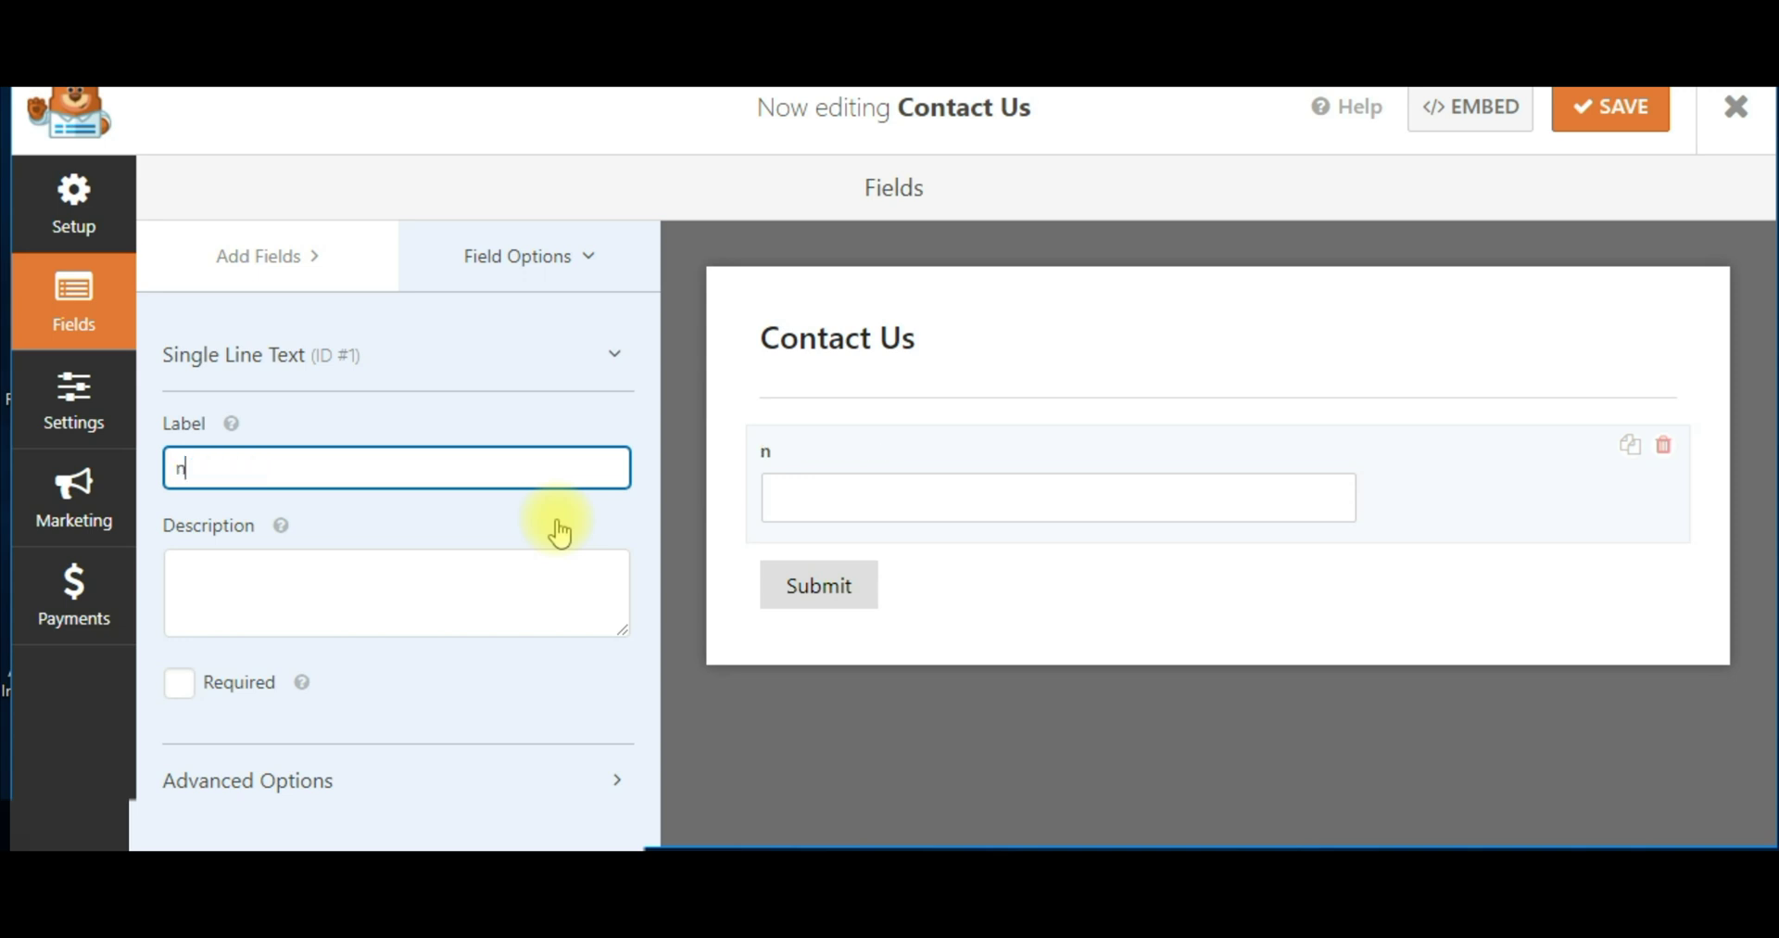
pyautogui.press('BackSpace')
pyautogui.write('N')
pyautogui.write('ame')
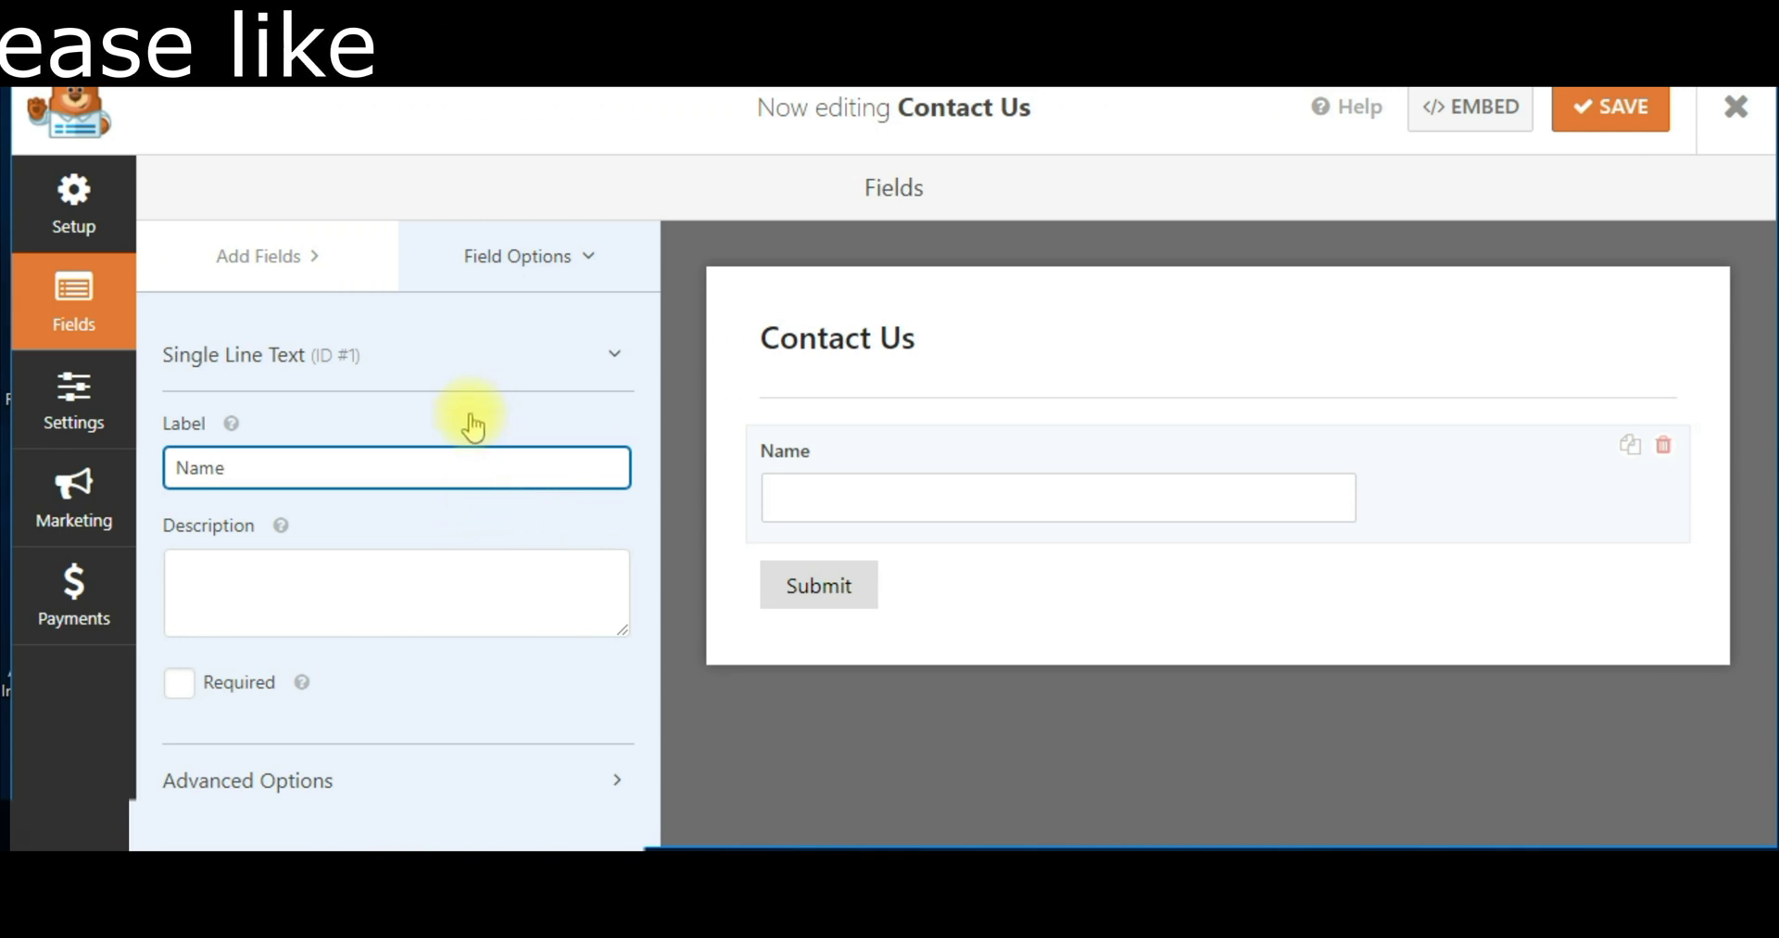
pyautogui.click(245, 356)
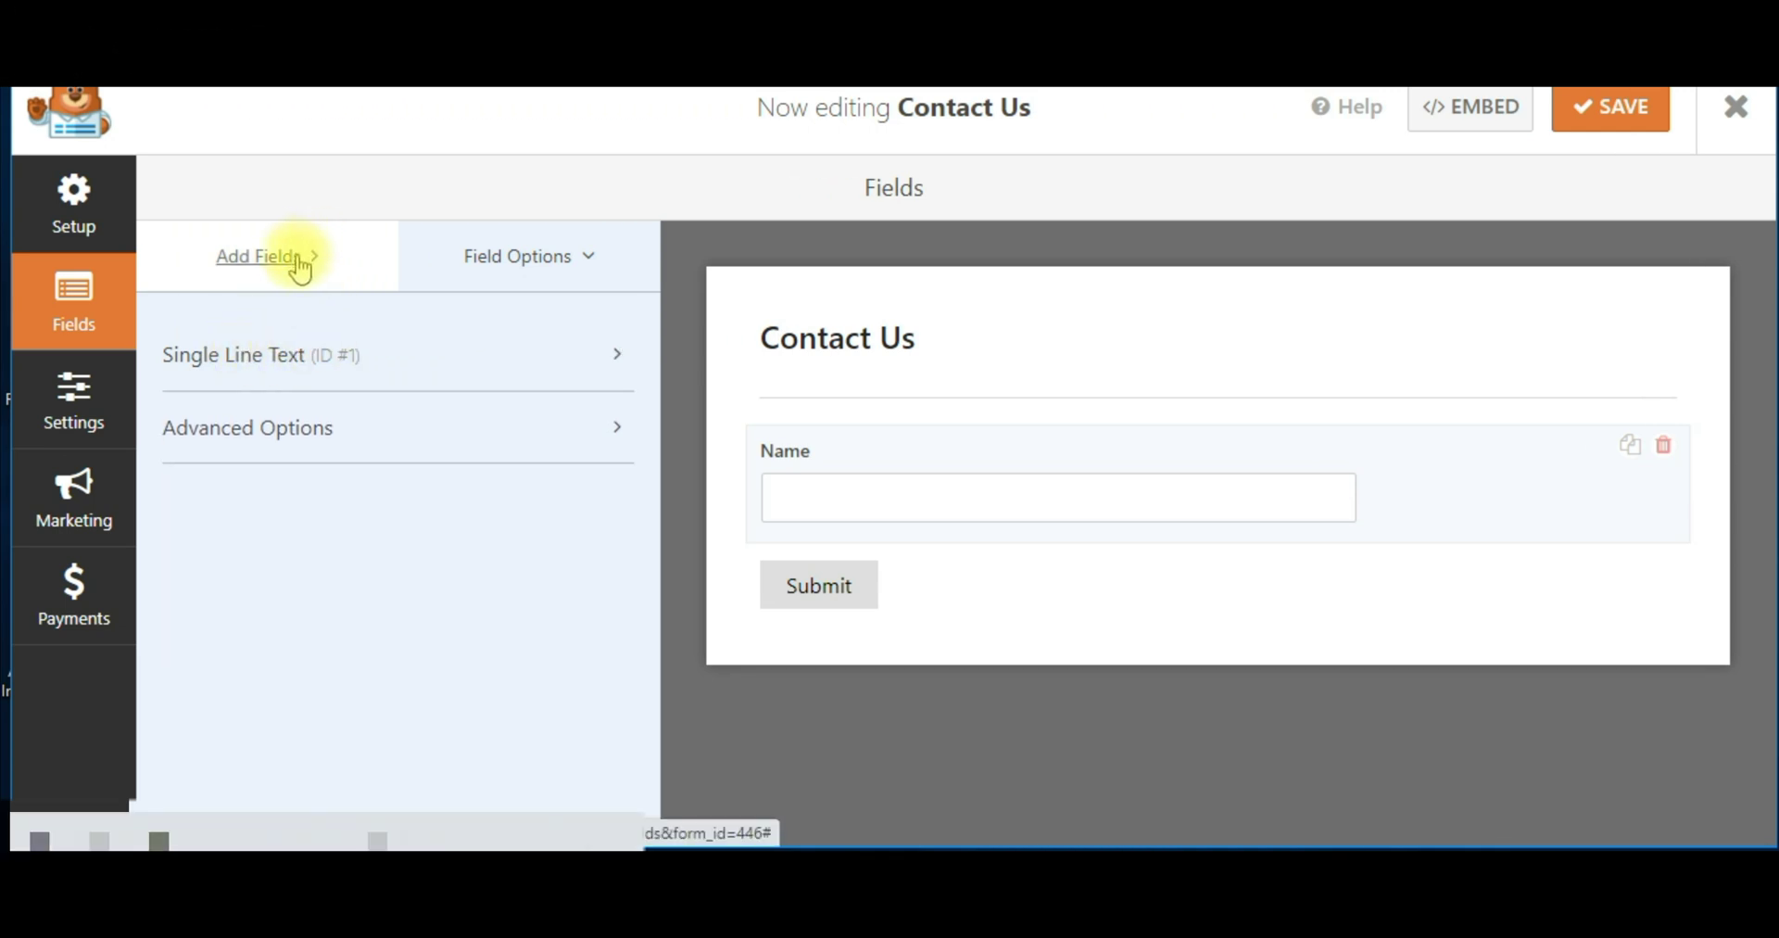
# - Add a second single-line text field below Name, labelled 'Adress'
pyautogui.click(299, 269)
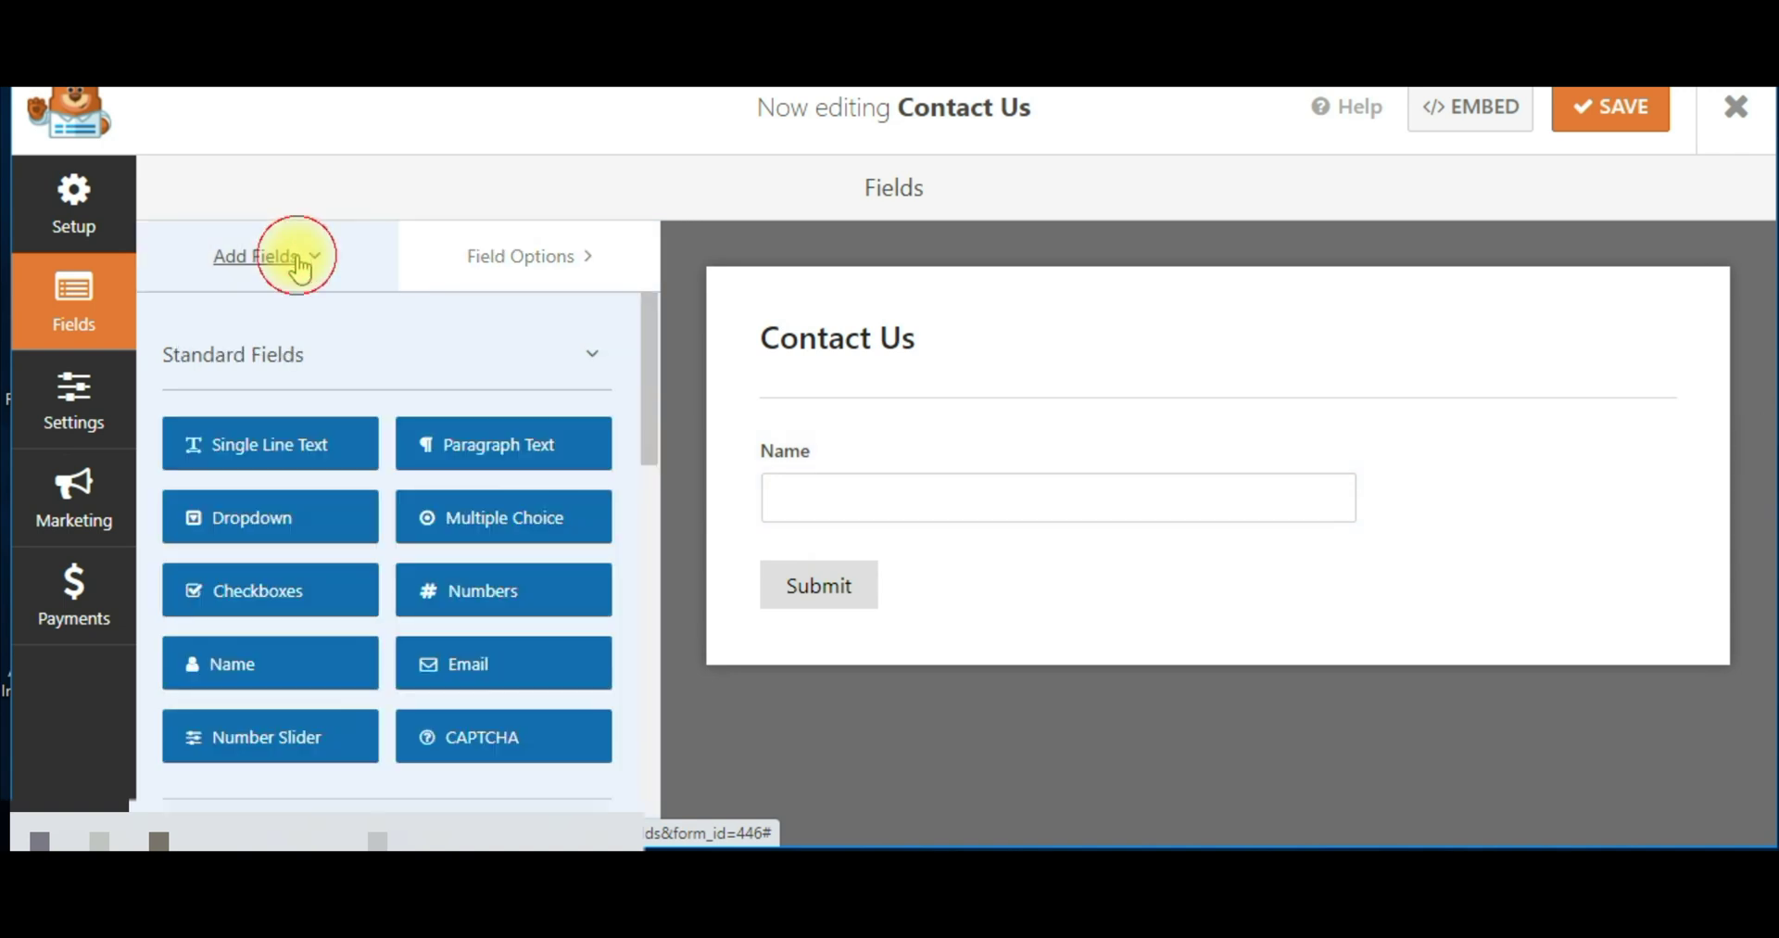
pyautogui.click(286, 449)
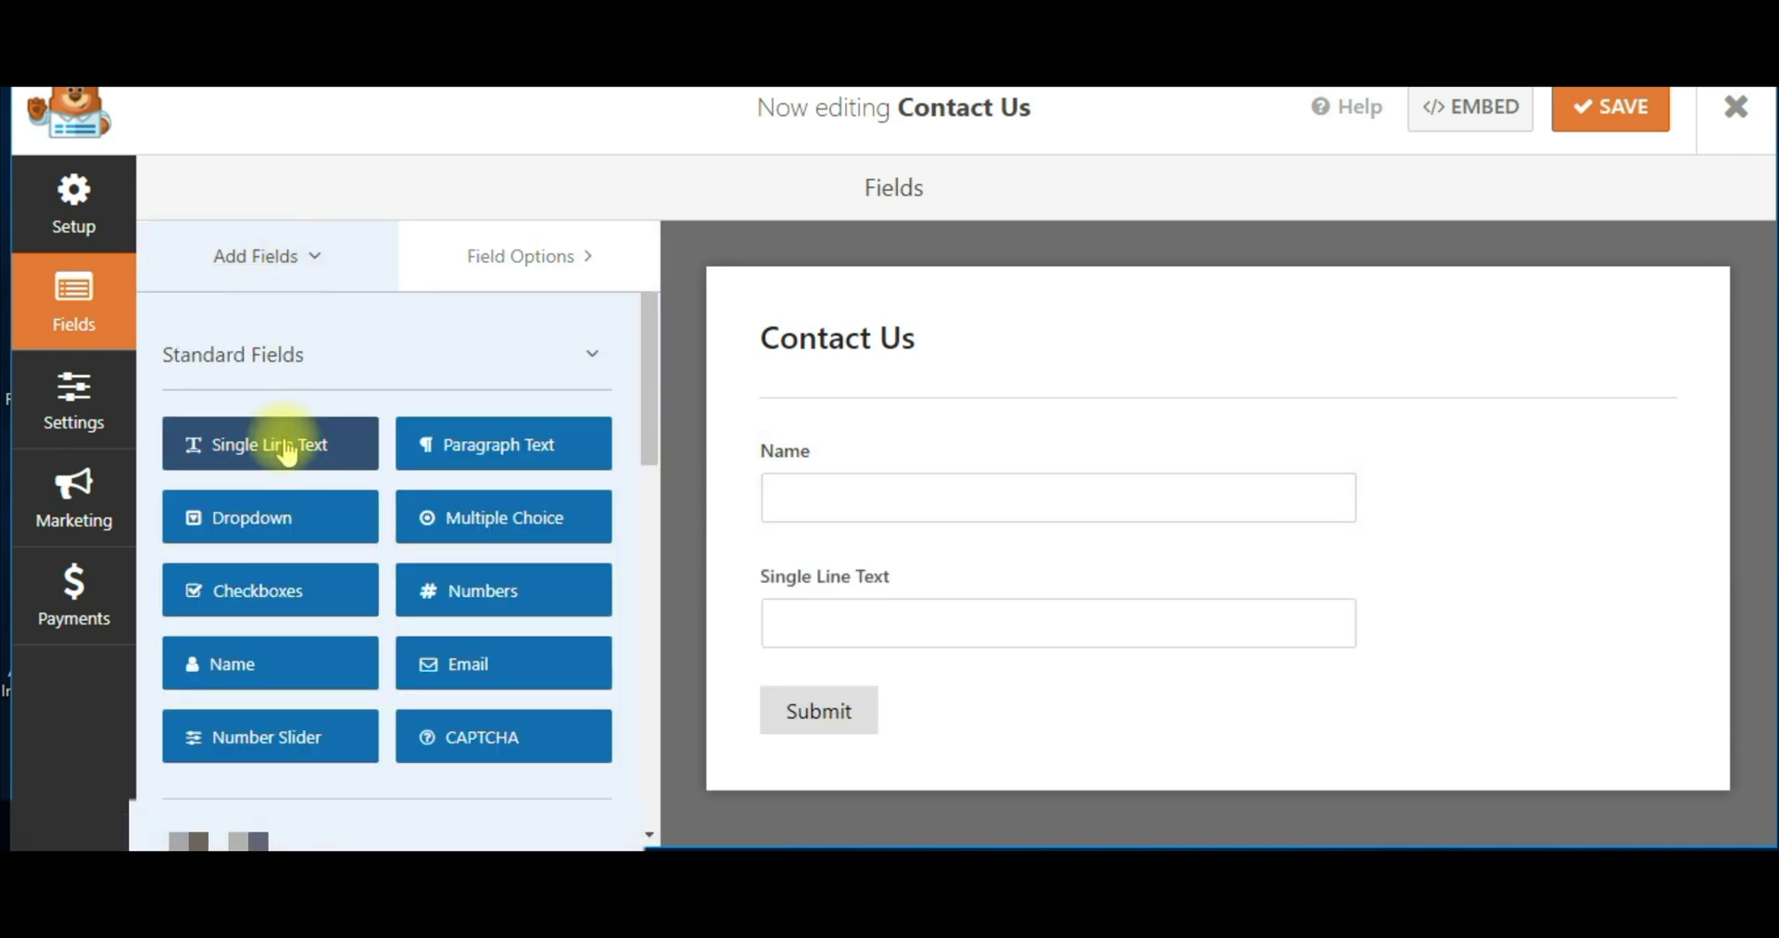
pyautogui.click(834, 598)
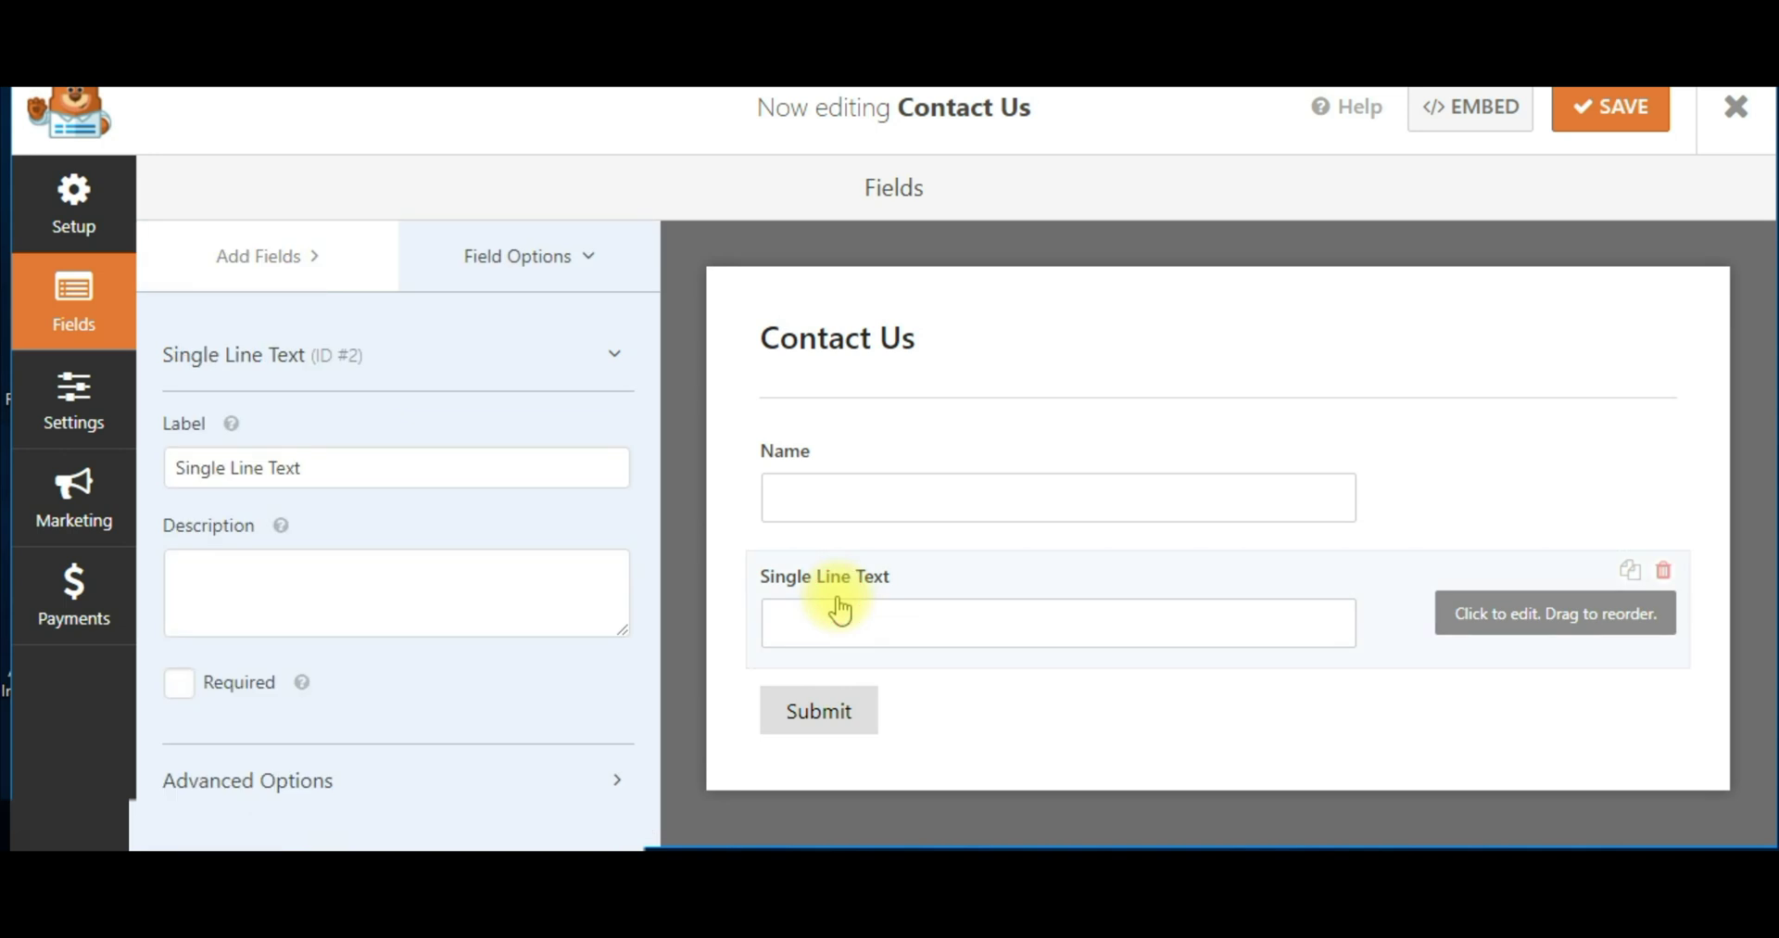
pyautogui.tripleClick(353, 466)
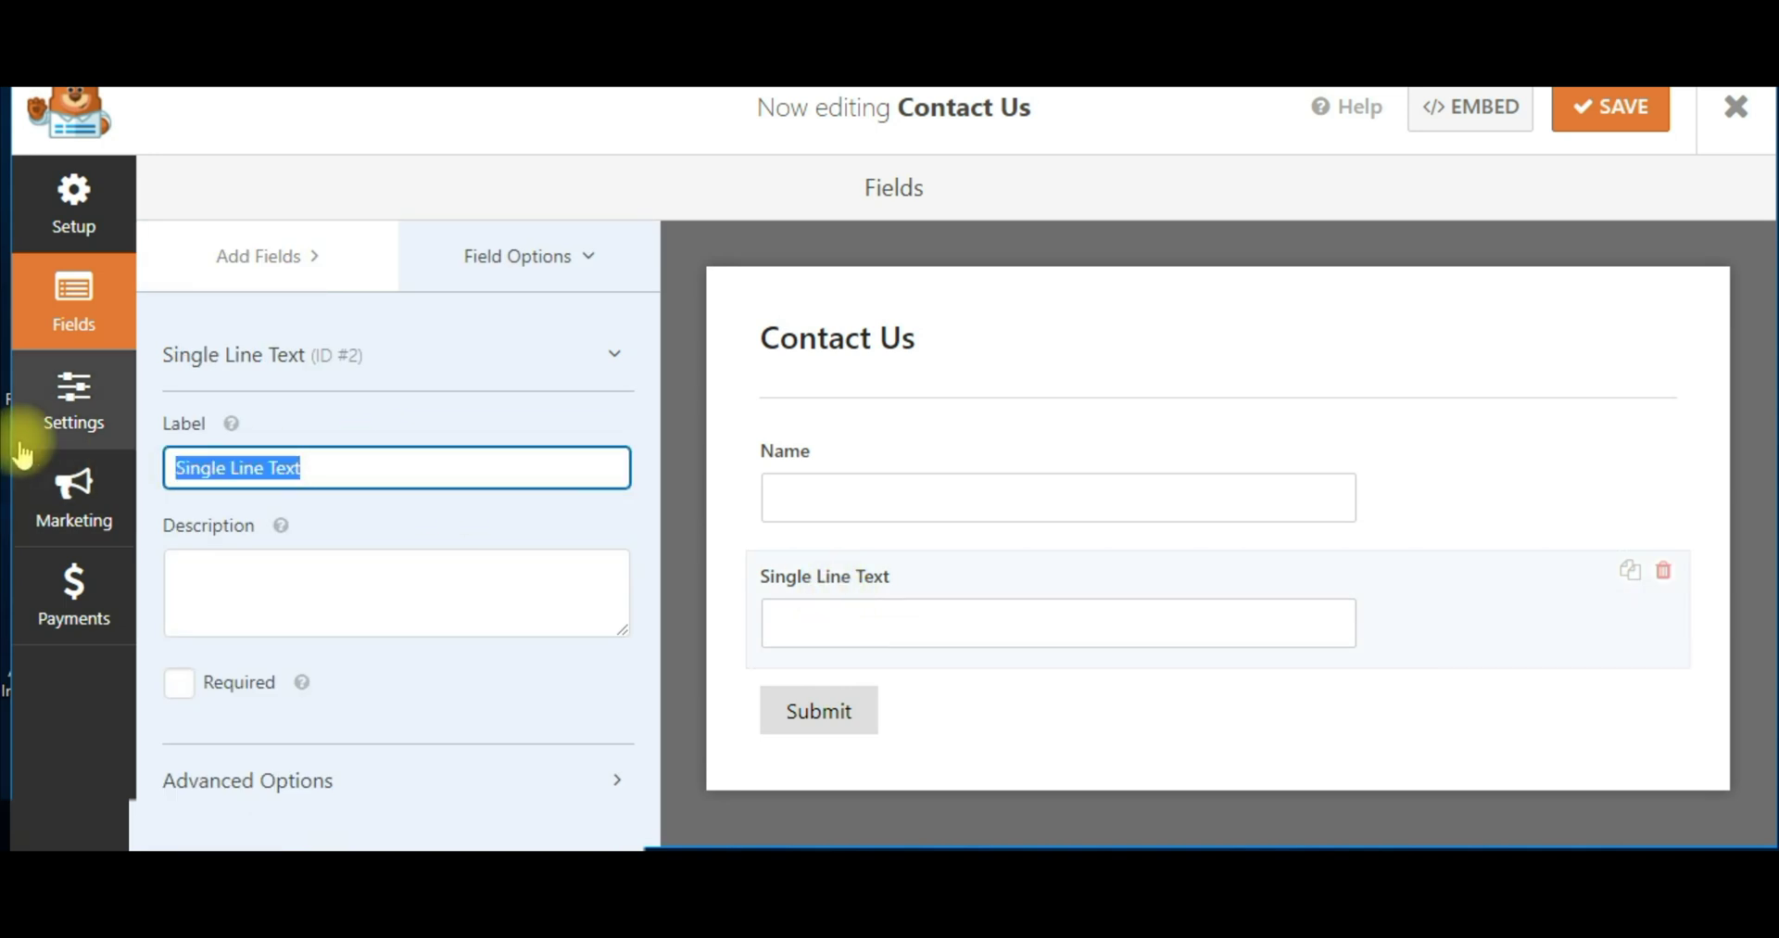
pyautogui.write('A')
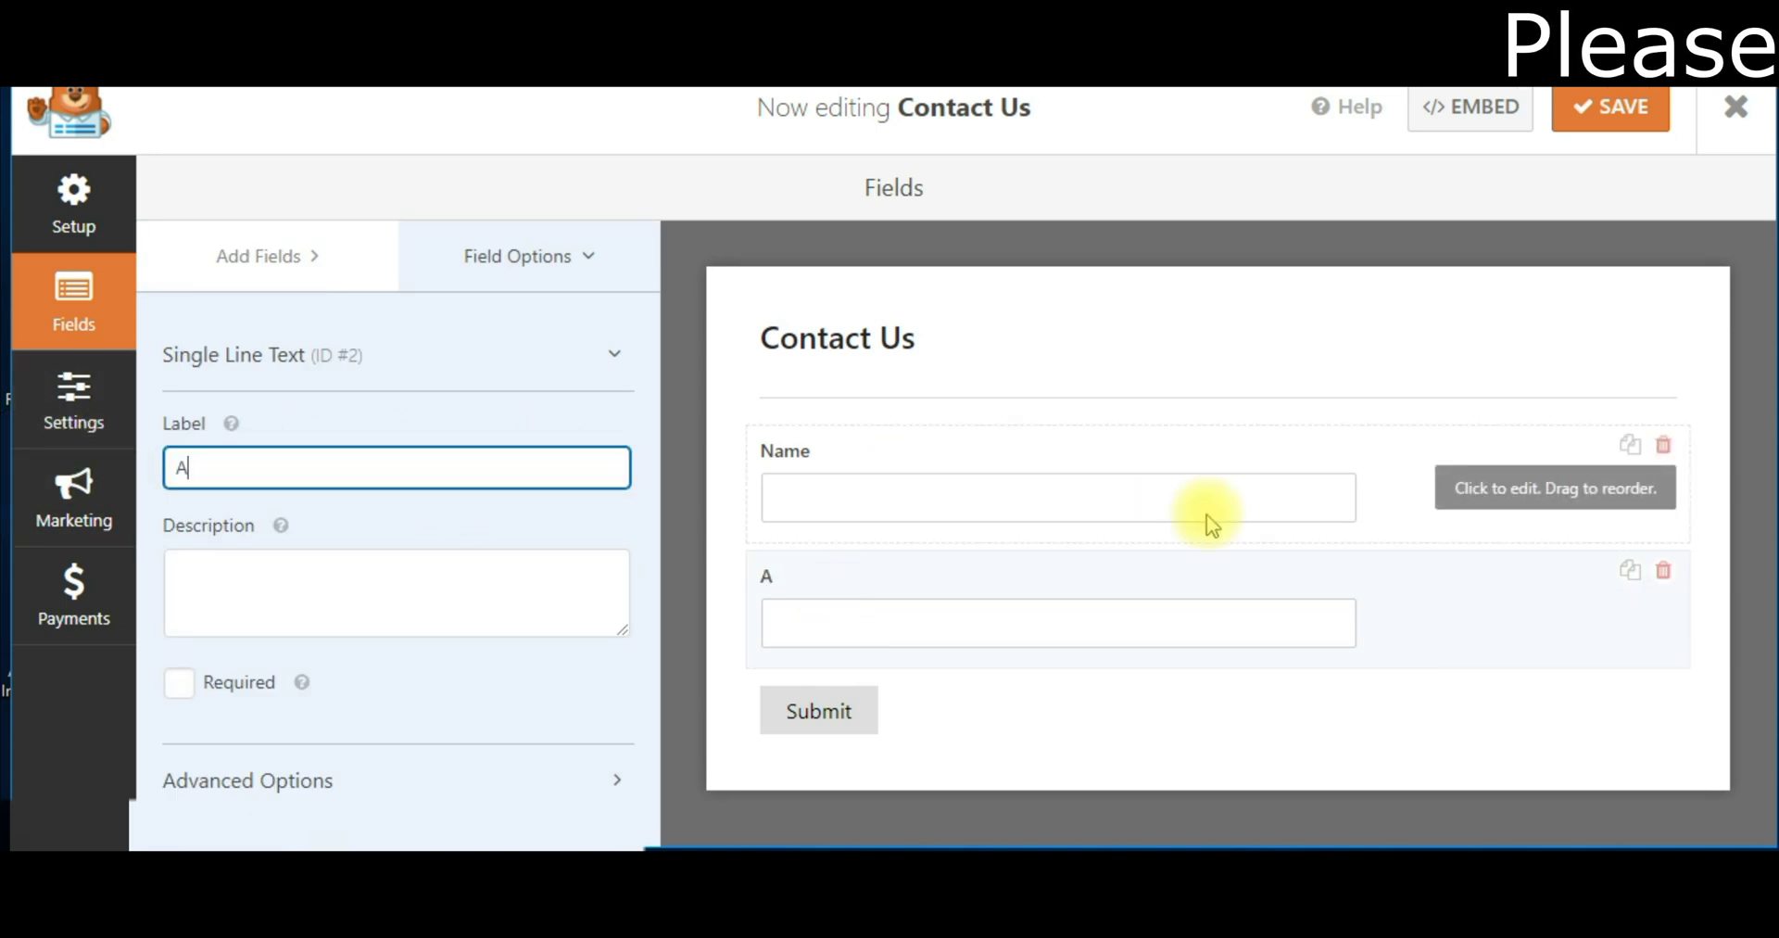
pyautogui.write('dre')
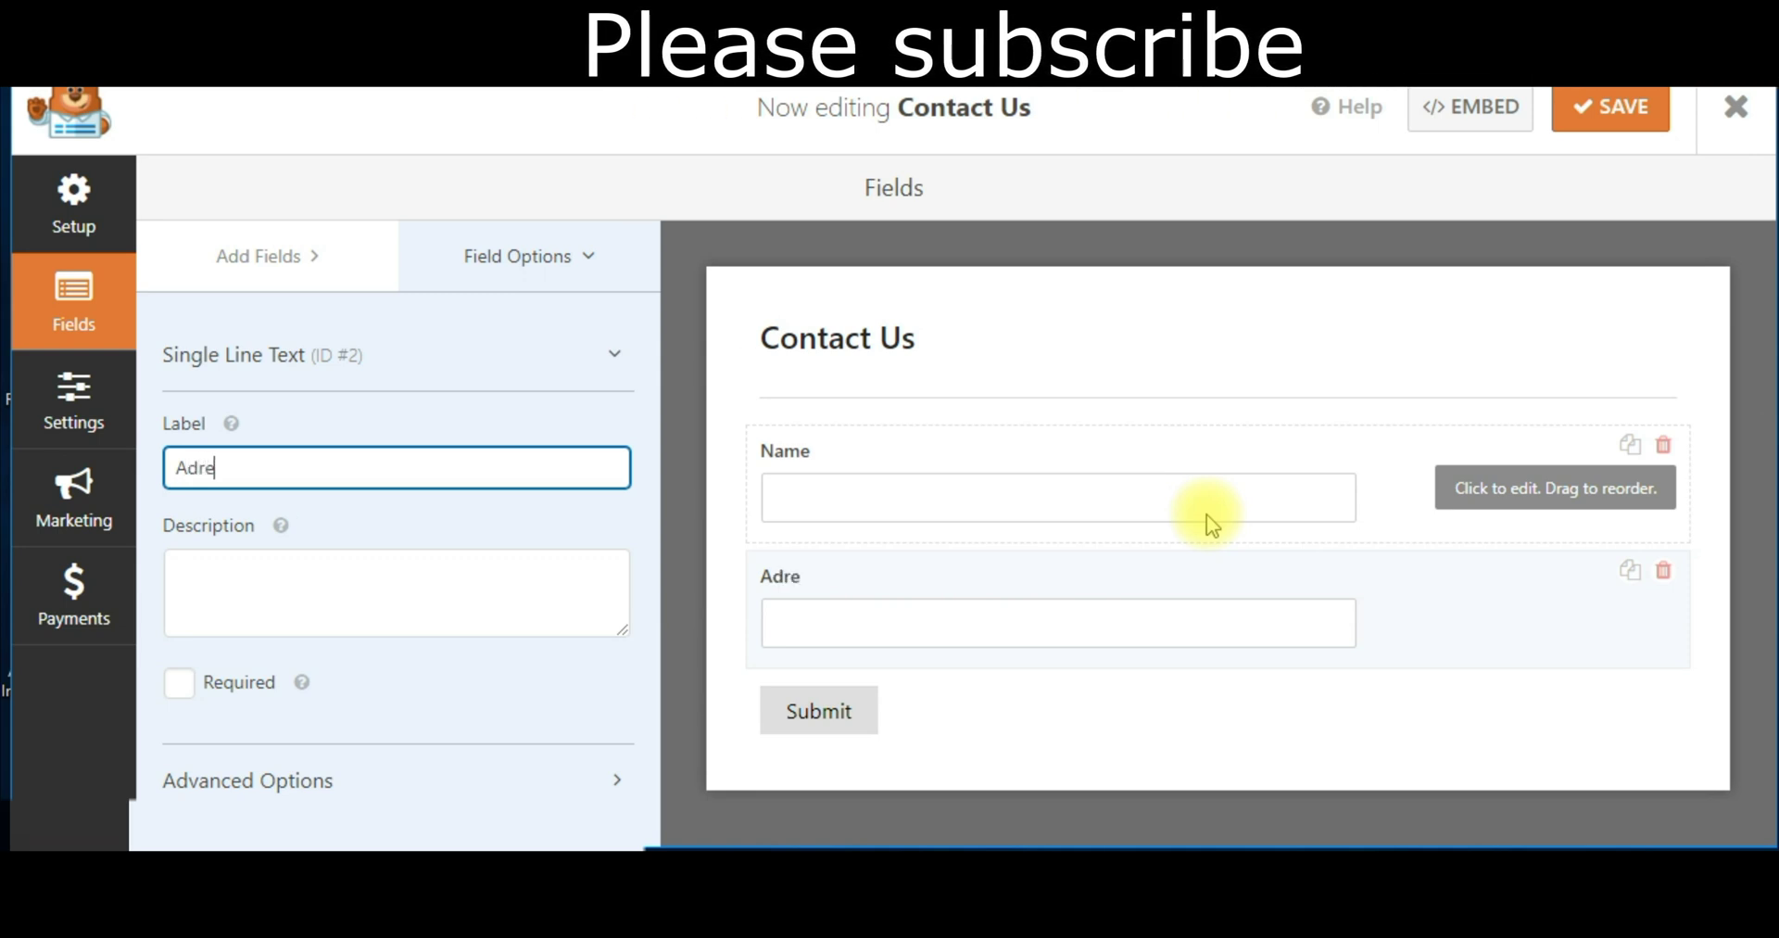
pyautogui.write('ss')
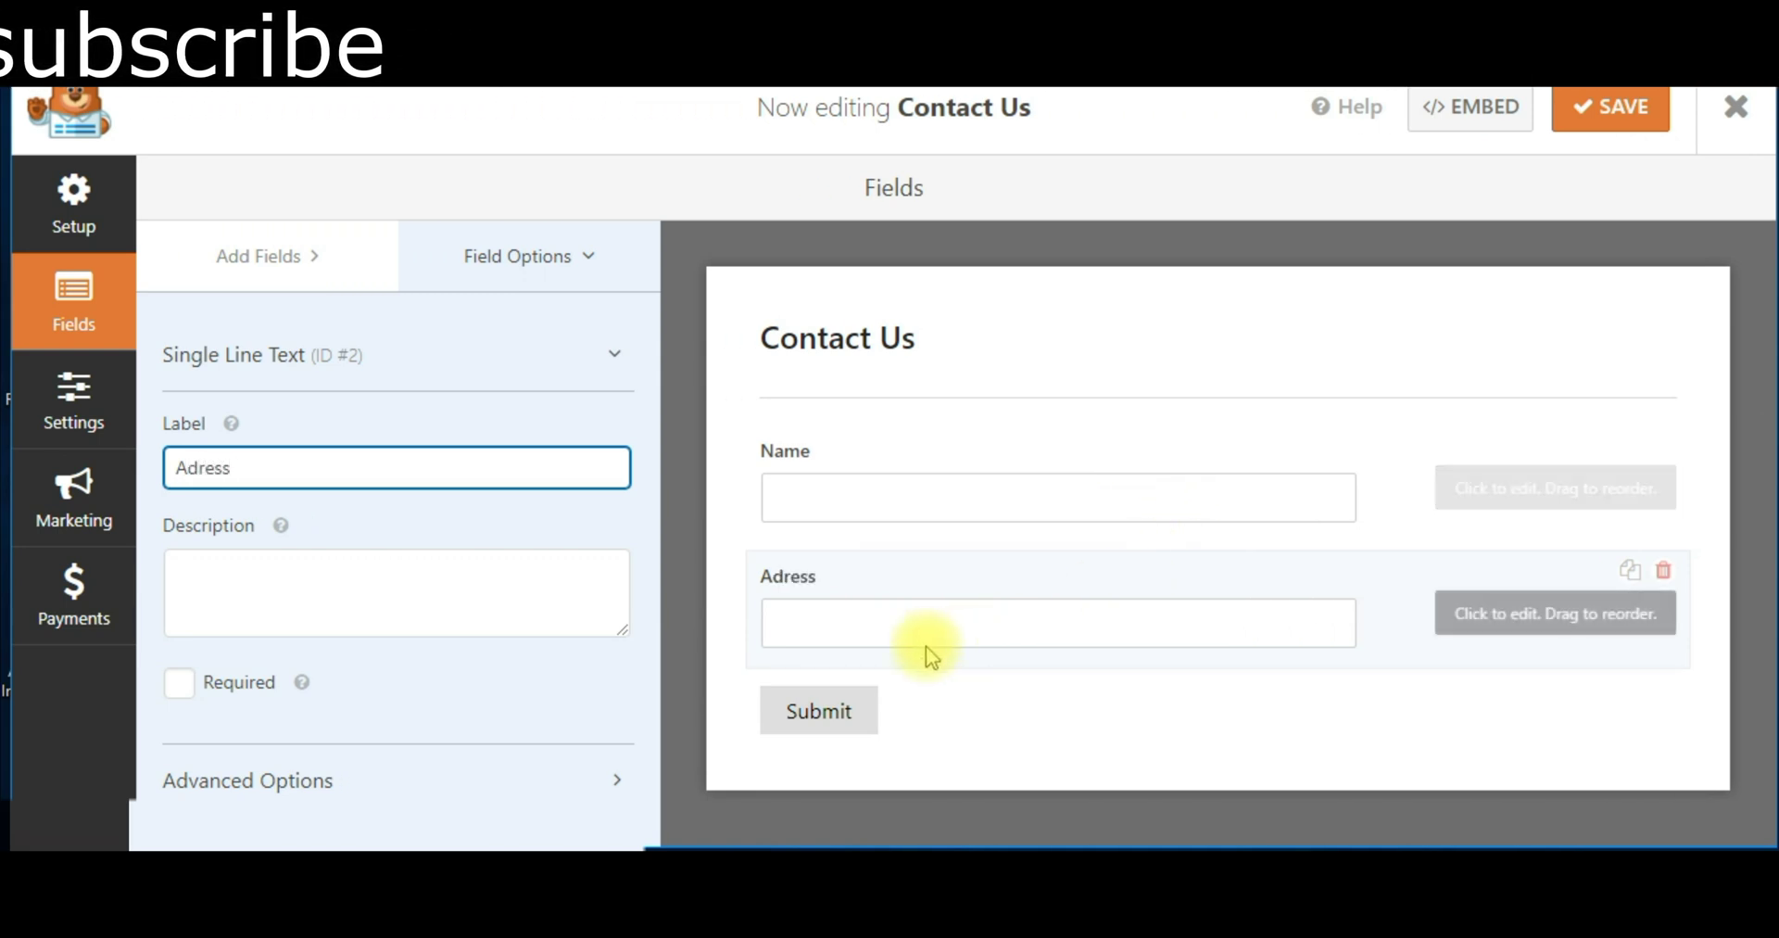
pyautogui.click(228, 371)
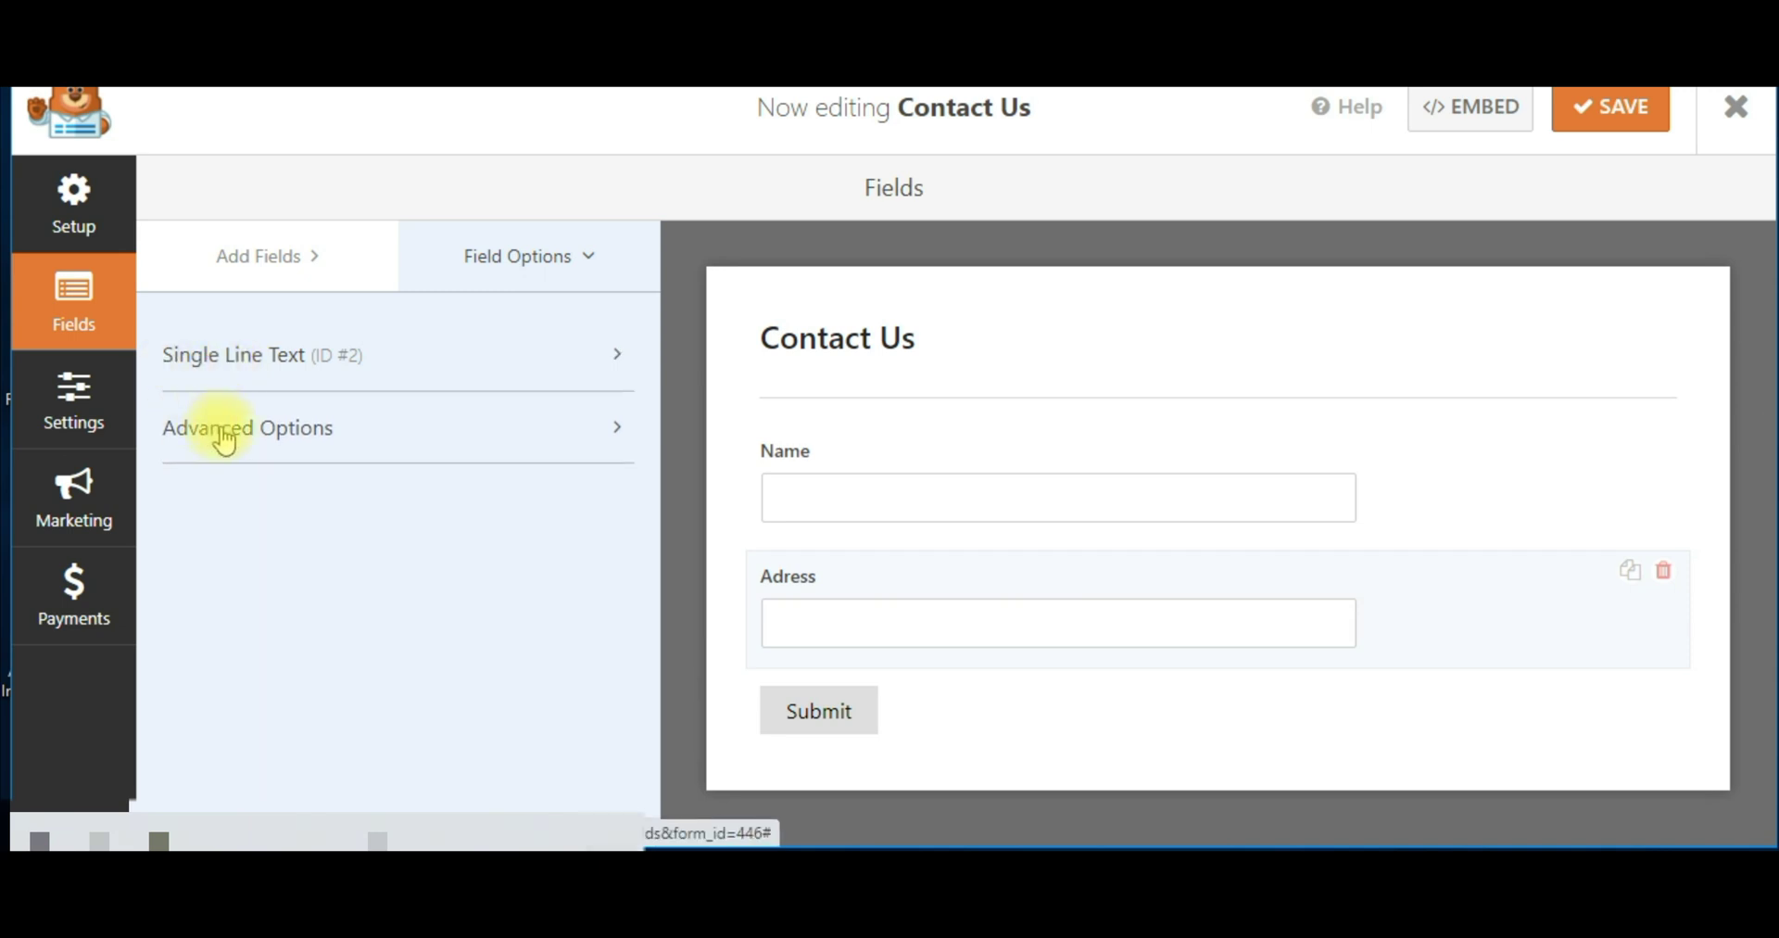
pyautogui.click(269, 256)
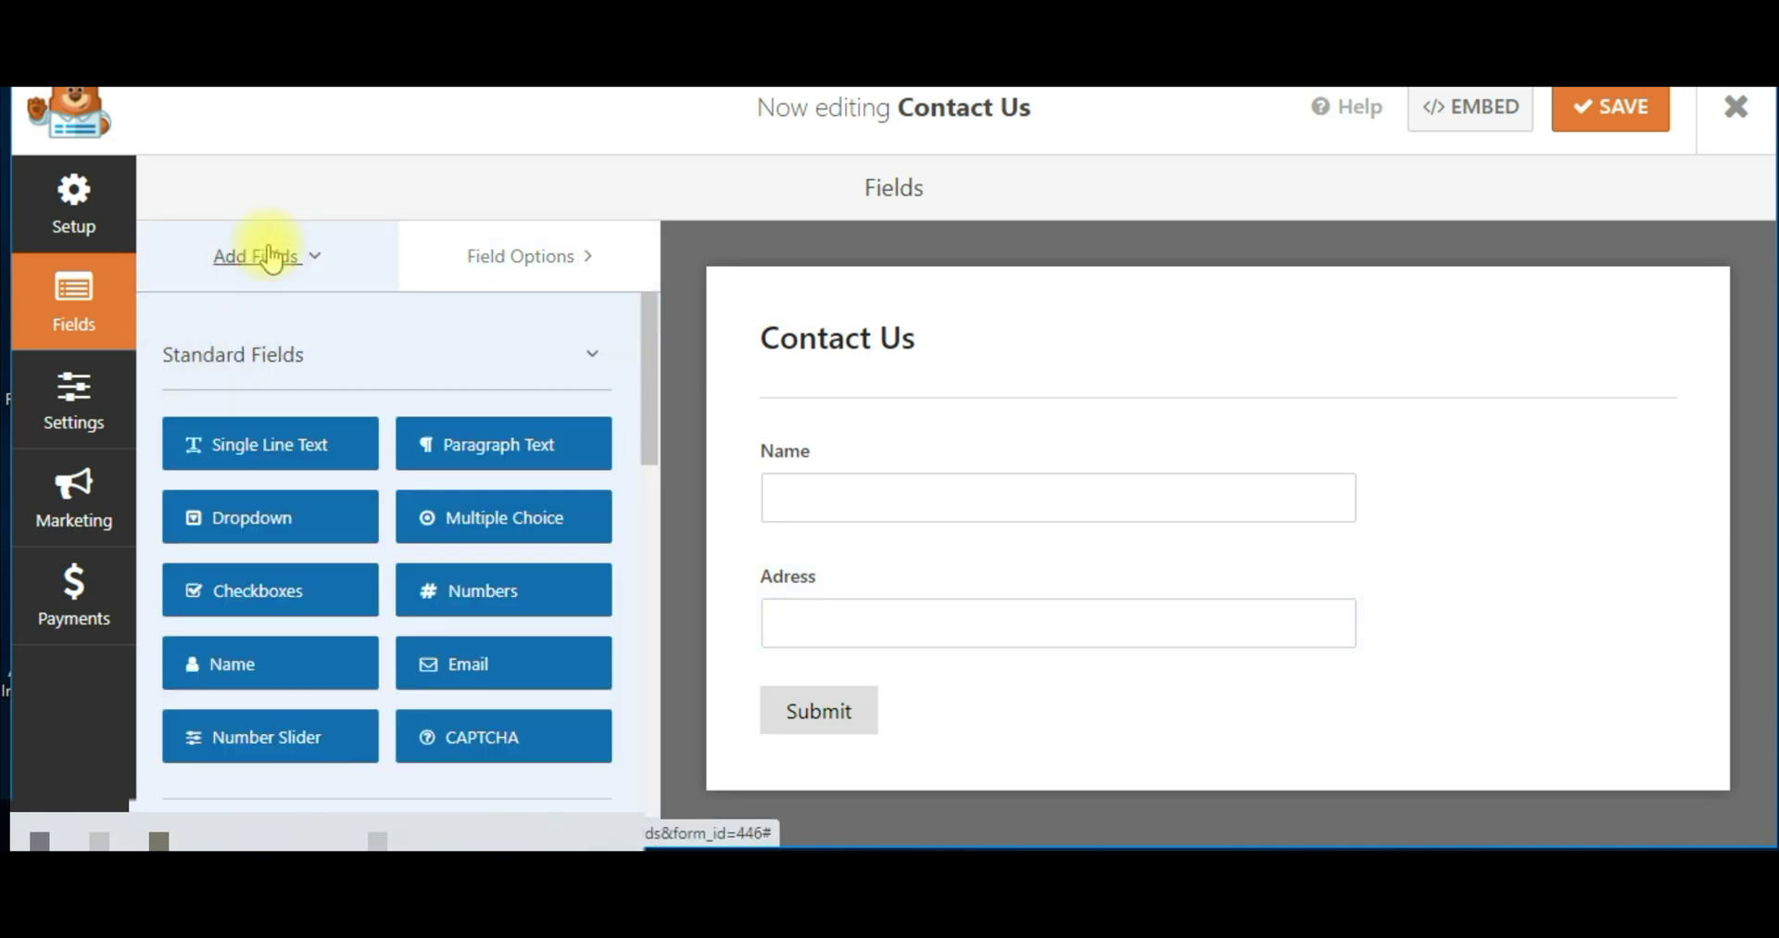
# - Add a third single-line text field below Adress, labelled 'E-mail'
pyautogui.click(250, 454)
pyautogui.click(838, 657)
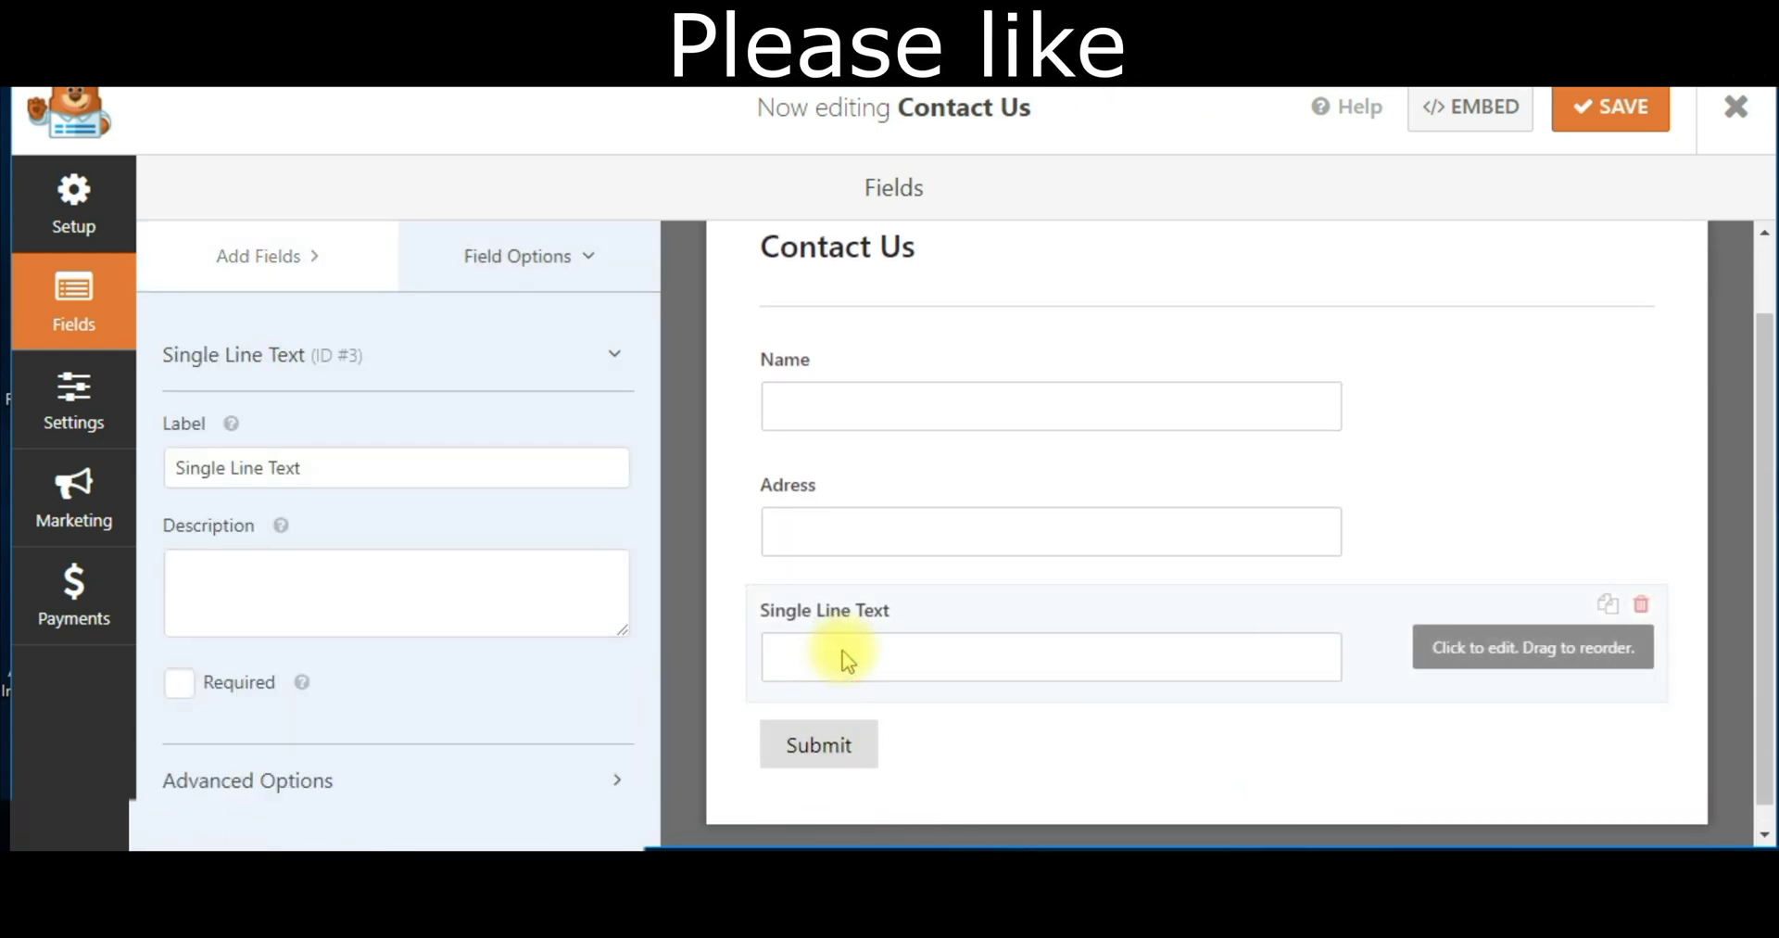
pyautogui.tripleClick(361, 467)
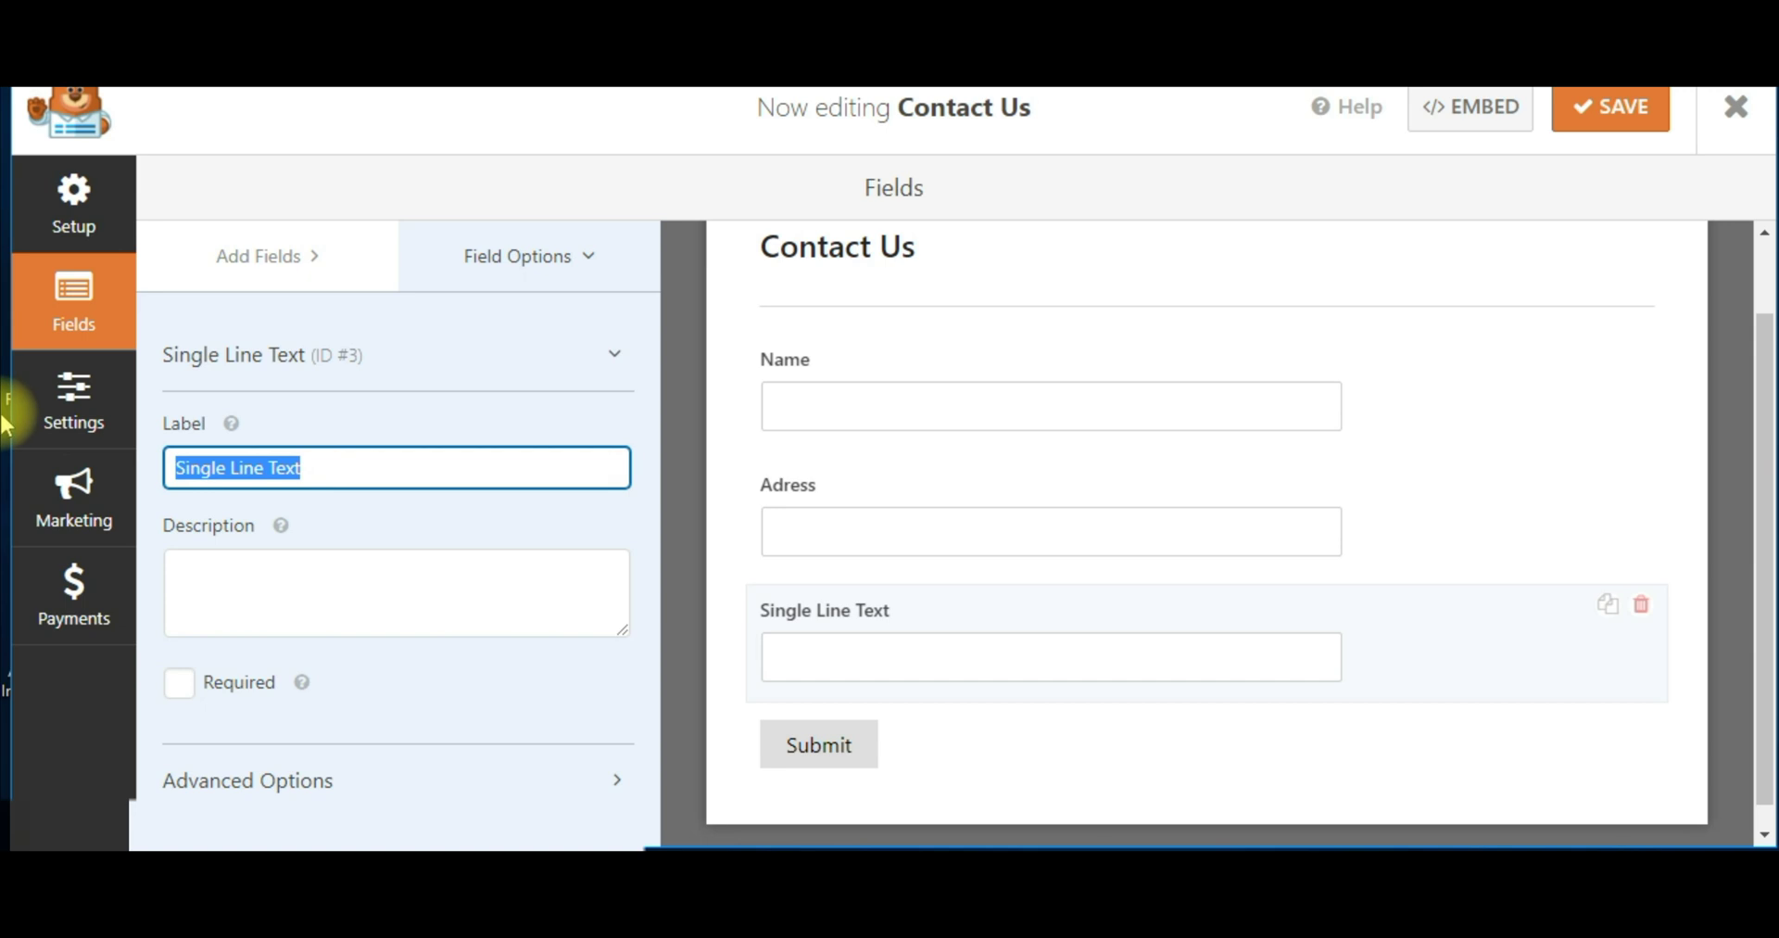
pyautogui.write('E-mail')
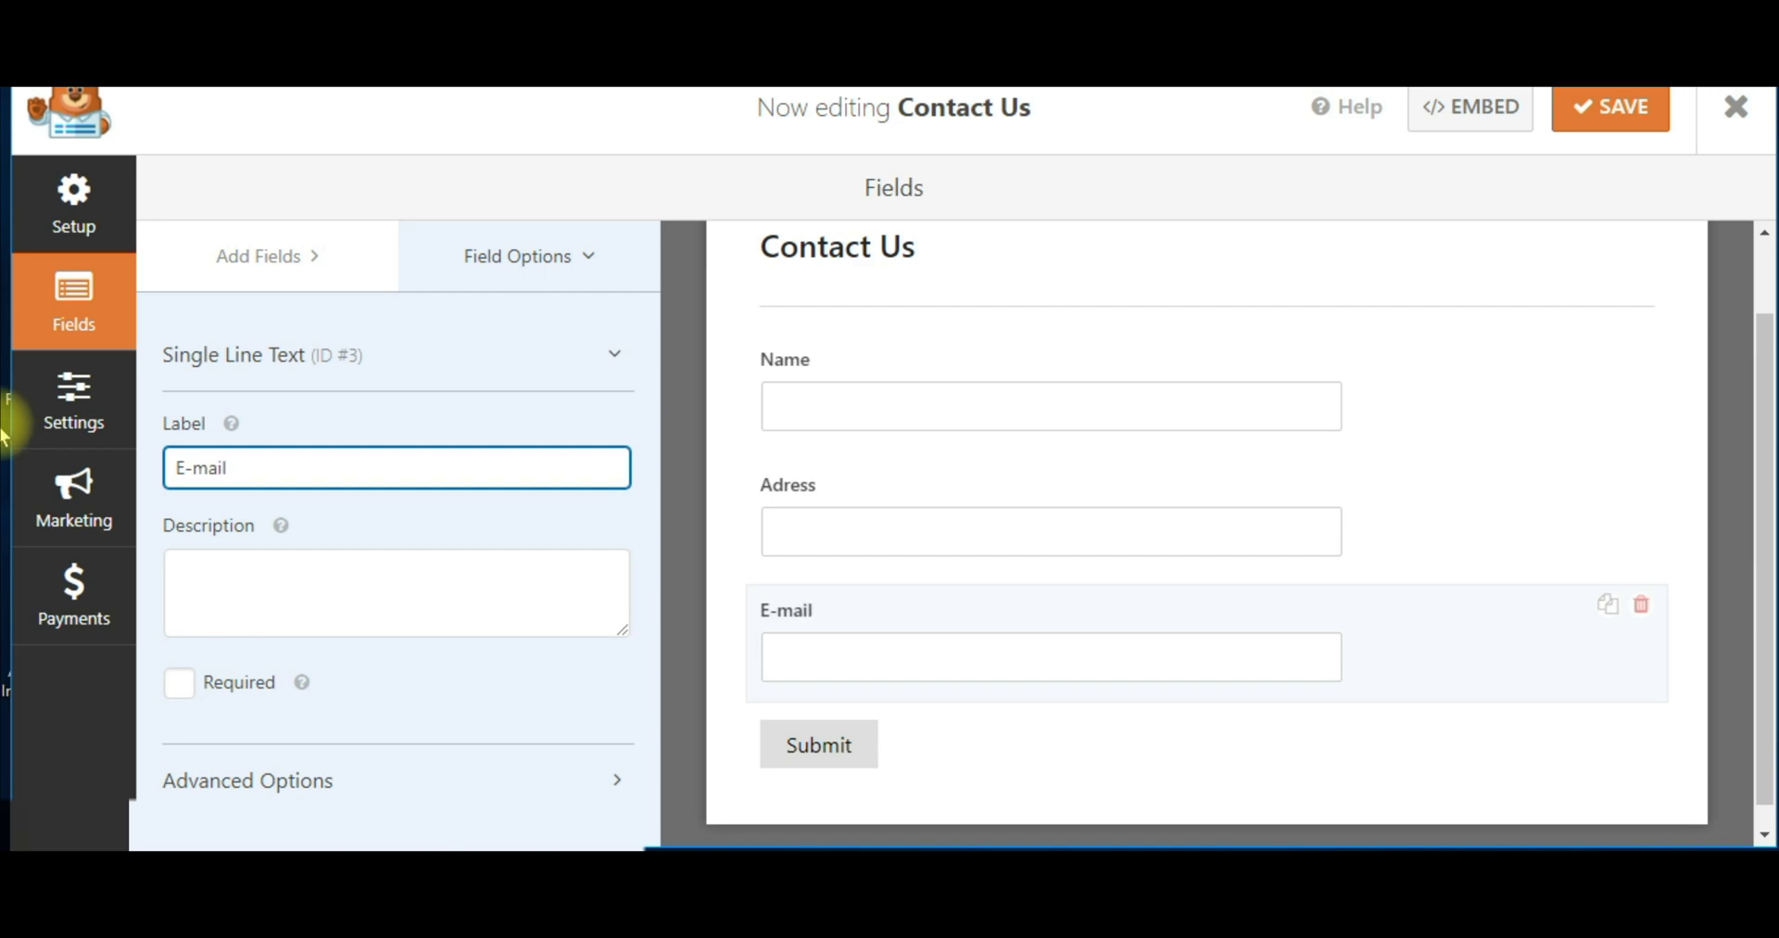
pyautogui.click(238, 366)
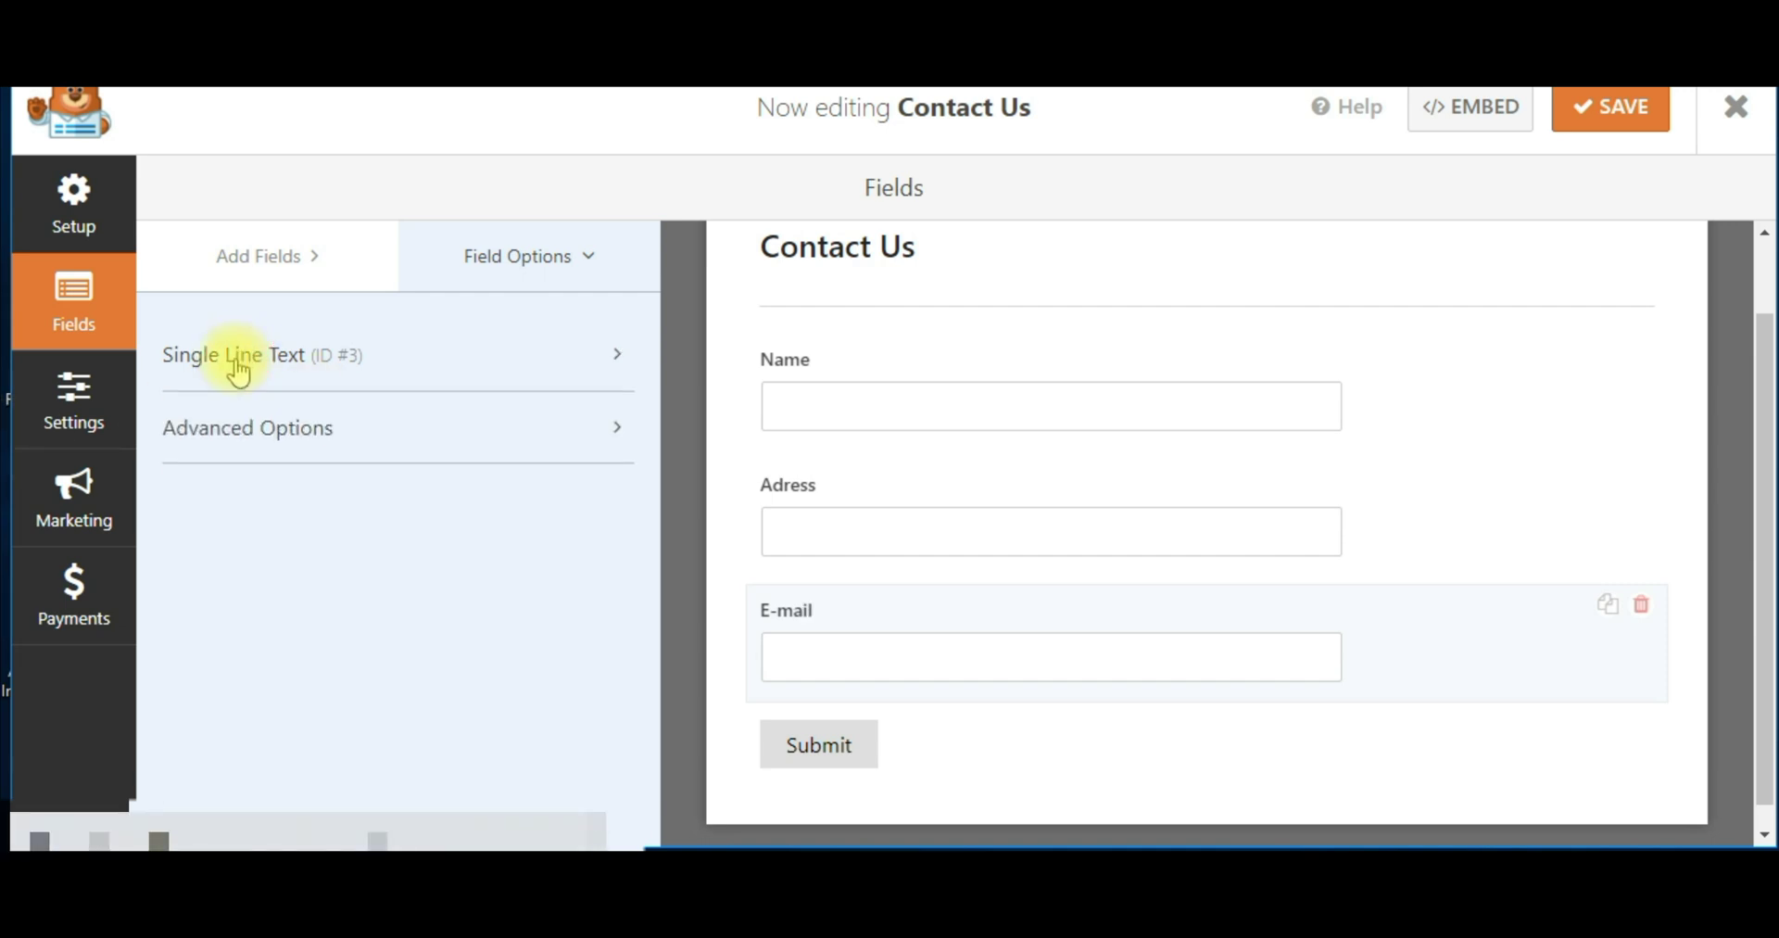
pyautogui.click(278, 267)
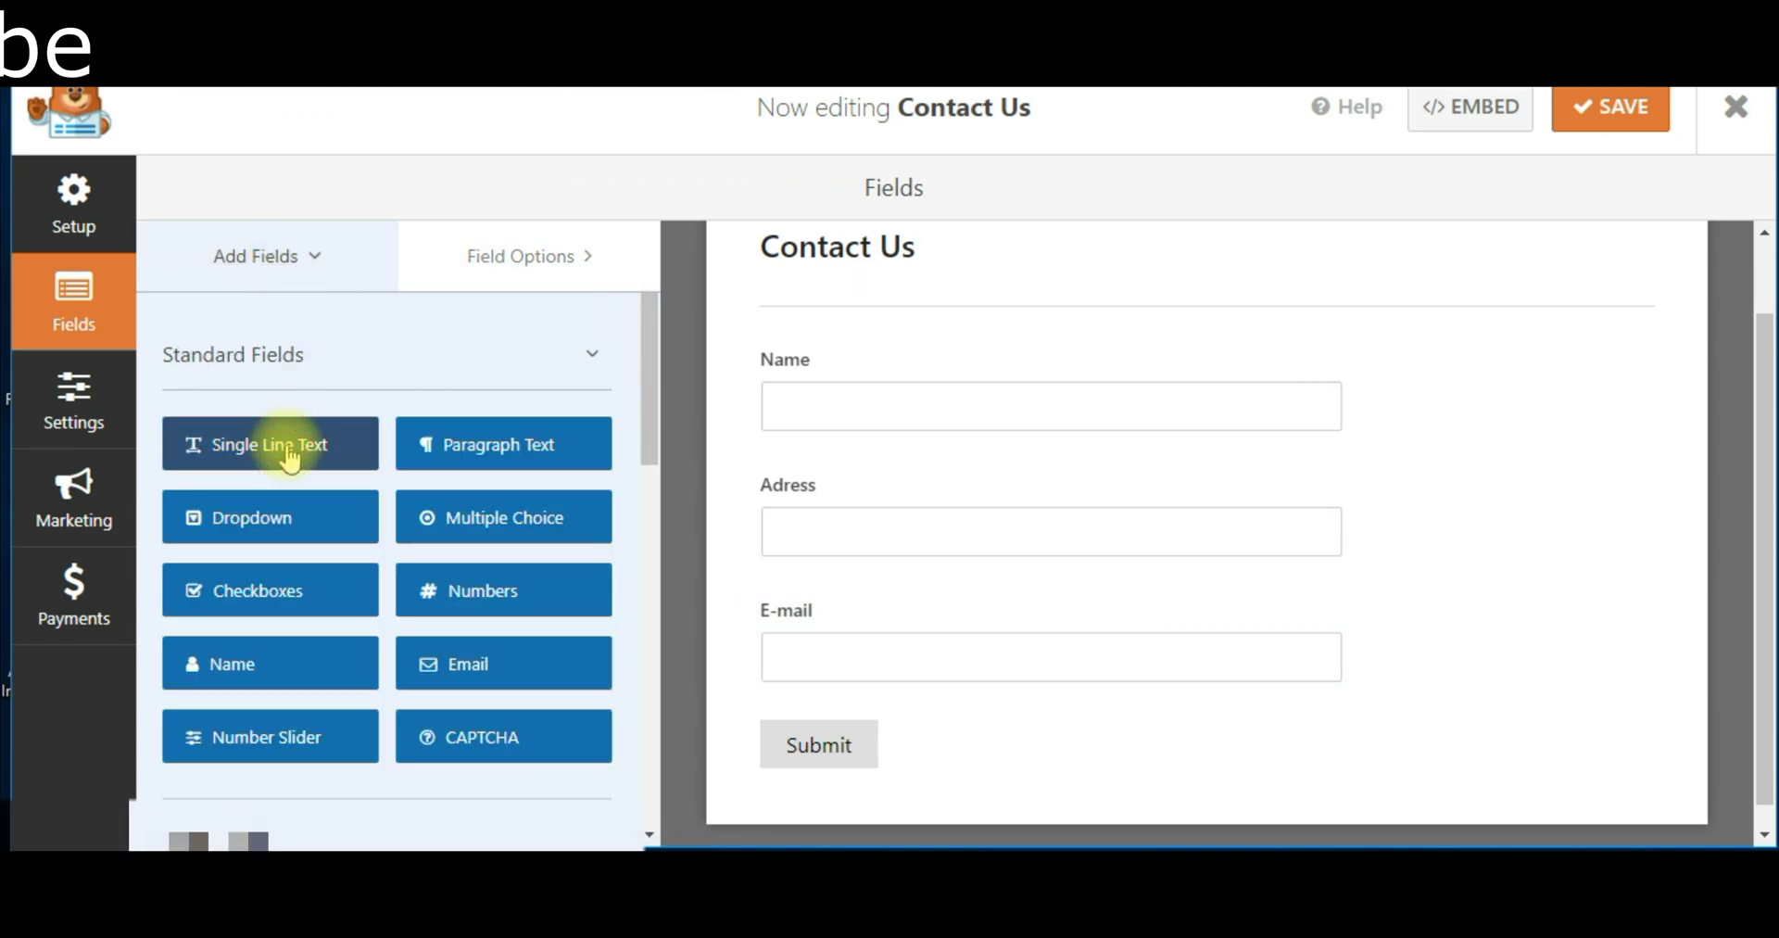
# - Place a single-line field below E-mail and label it 'Telephone number'
pyautogui.moveTo(290, 456); pyautogui.dragTo(871, 682)
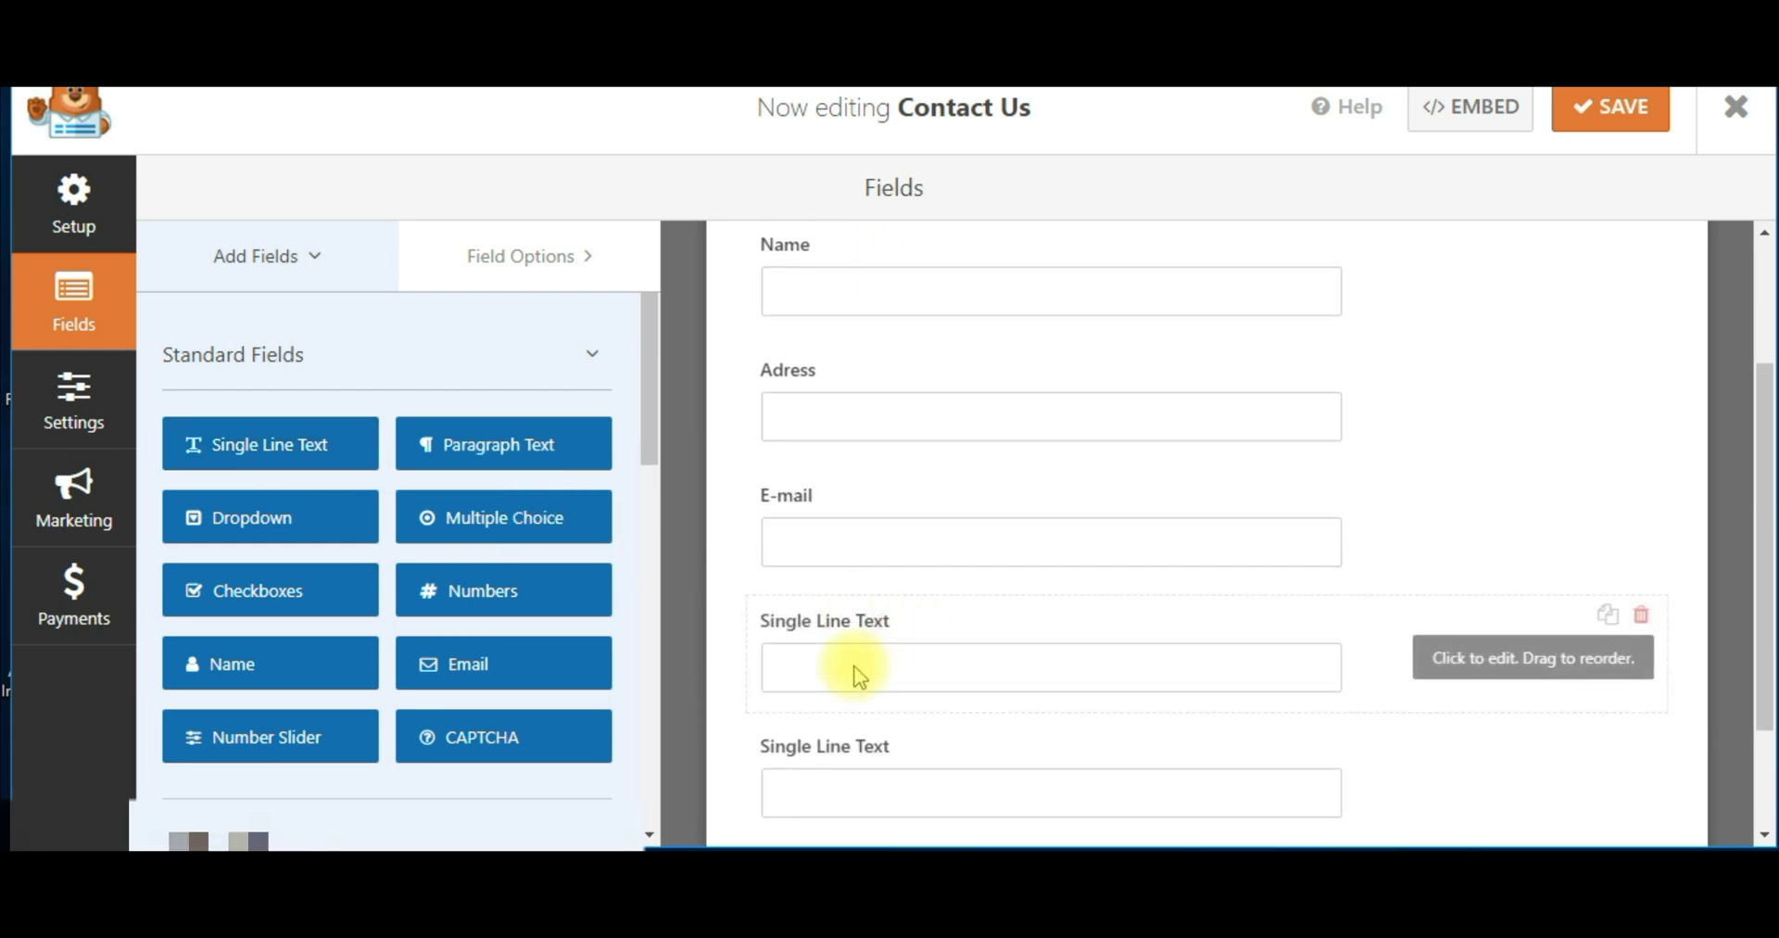
pyautogui.click(854, 669)
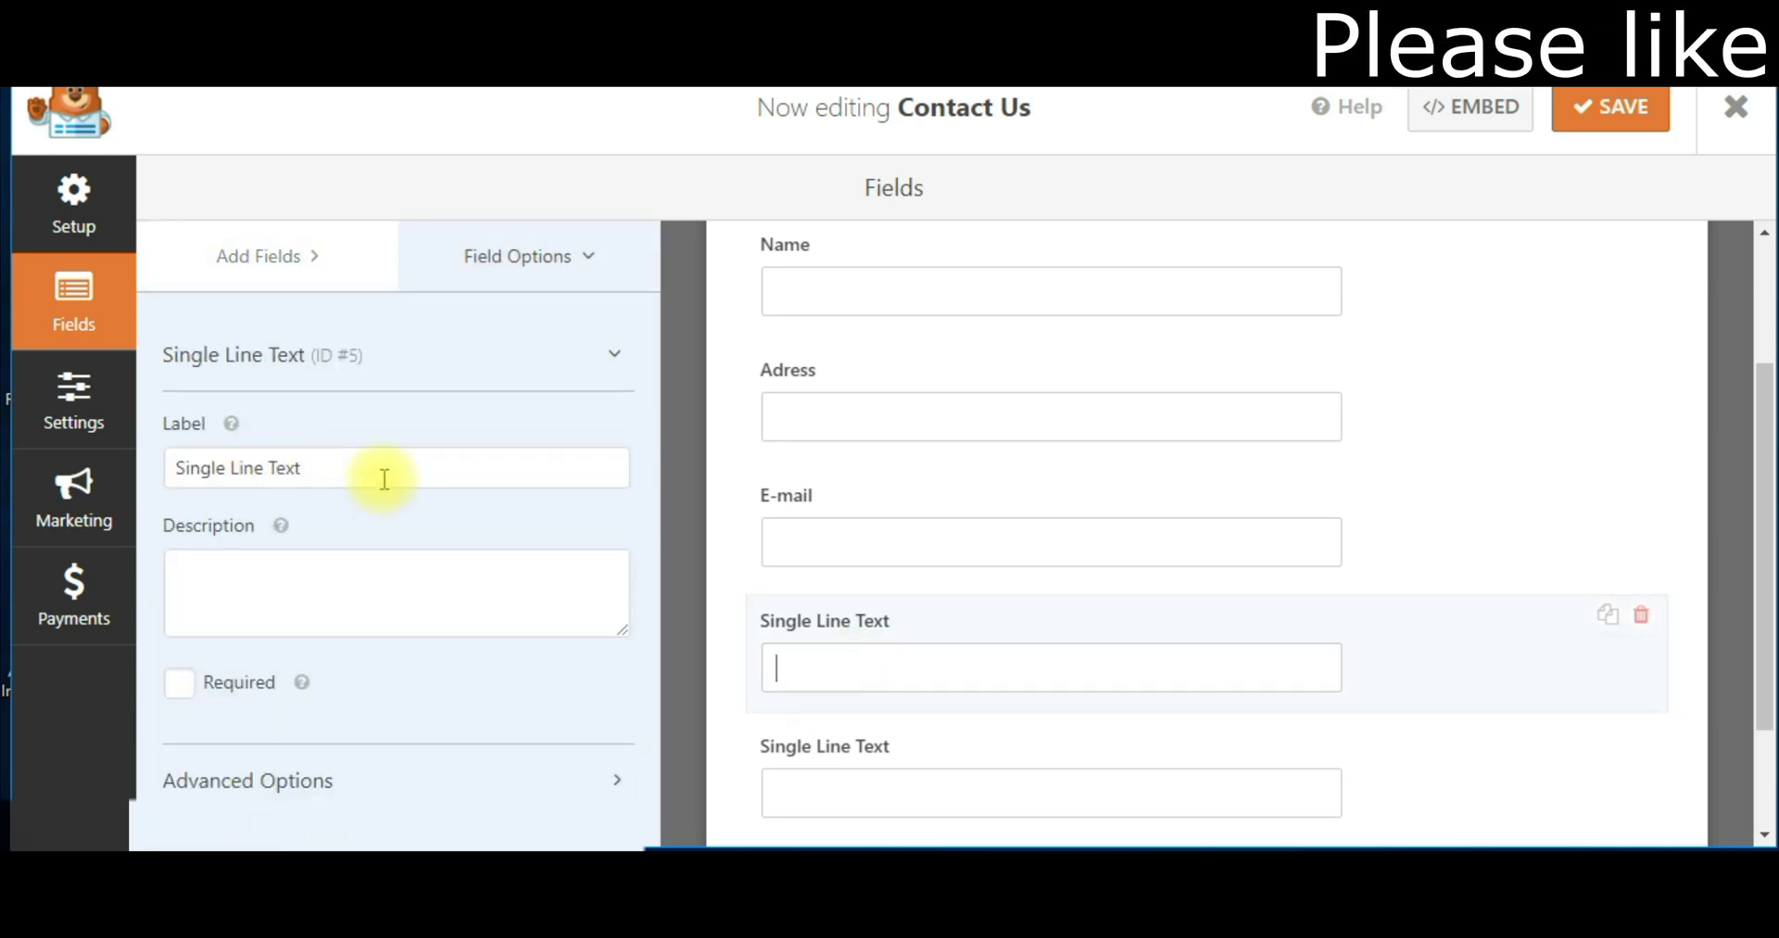
pyautogui.moveTo(377, 471); pyautogui.dragTo(4, 445)
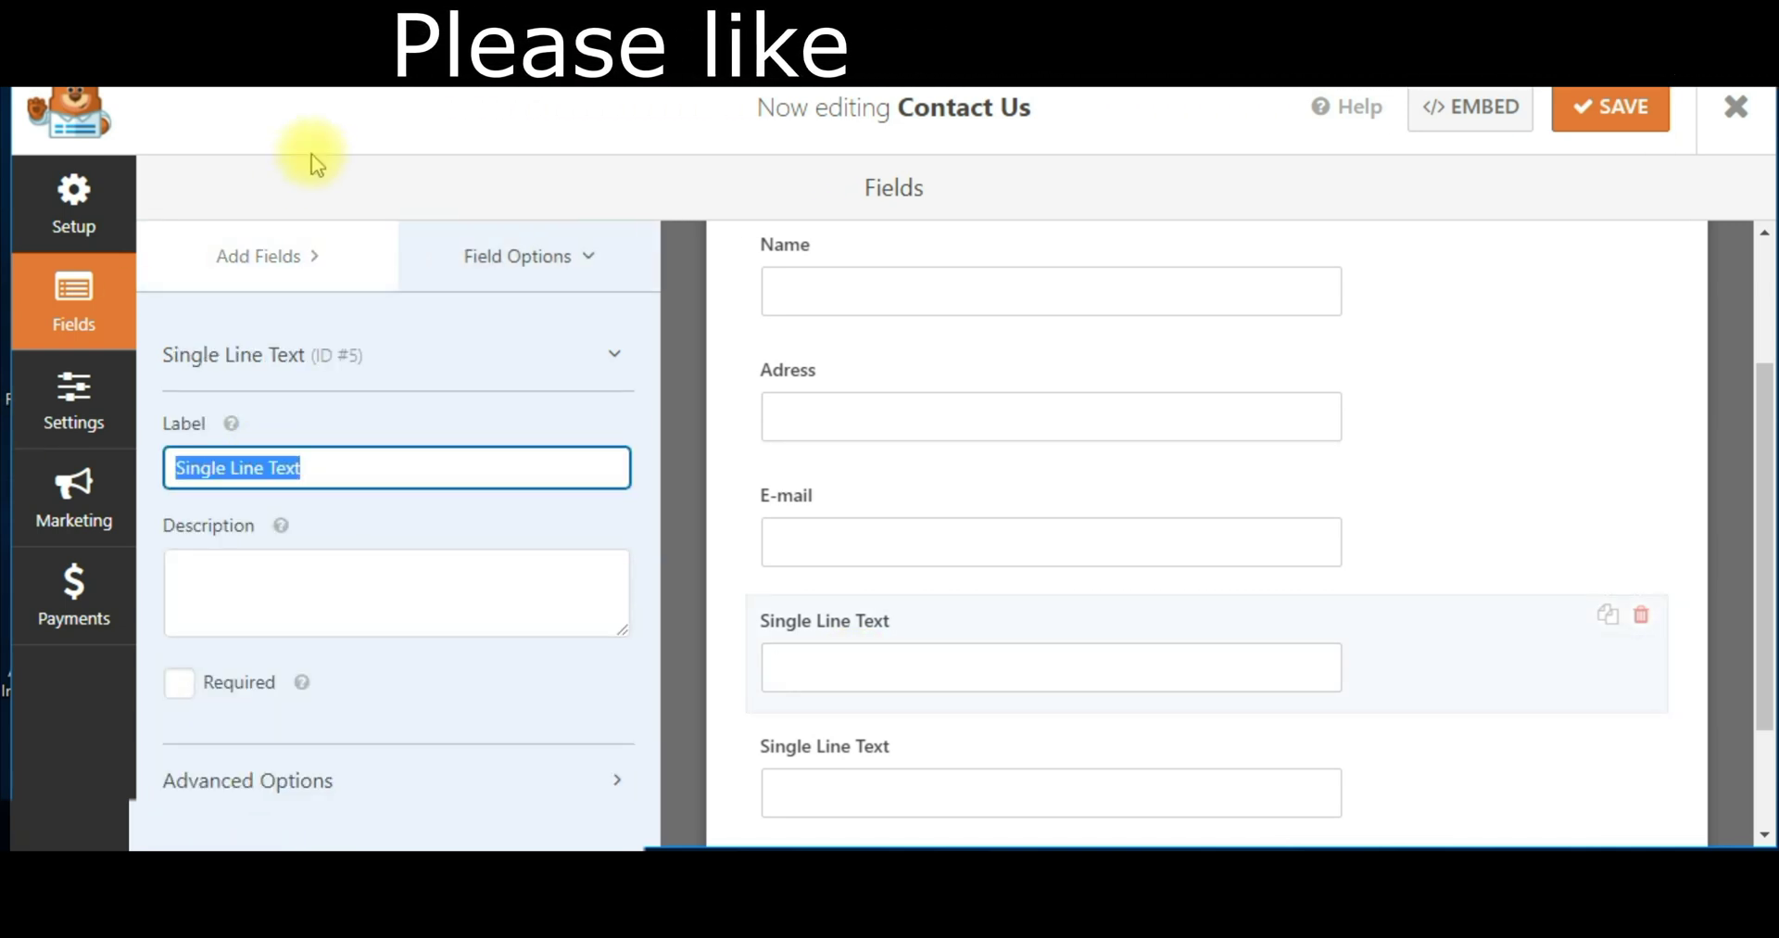
pyautogui.write('Te')
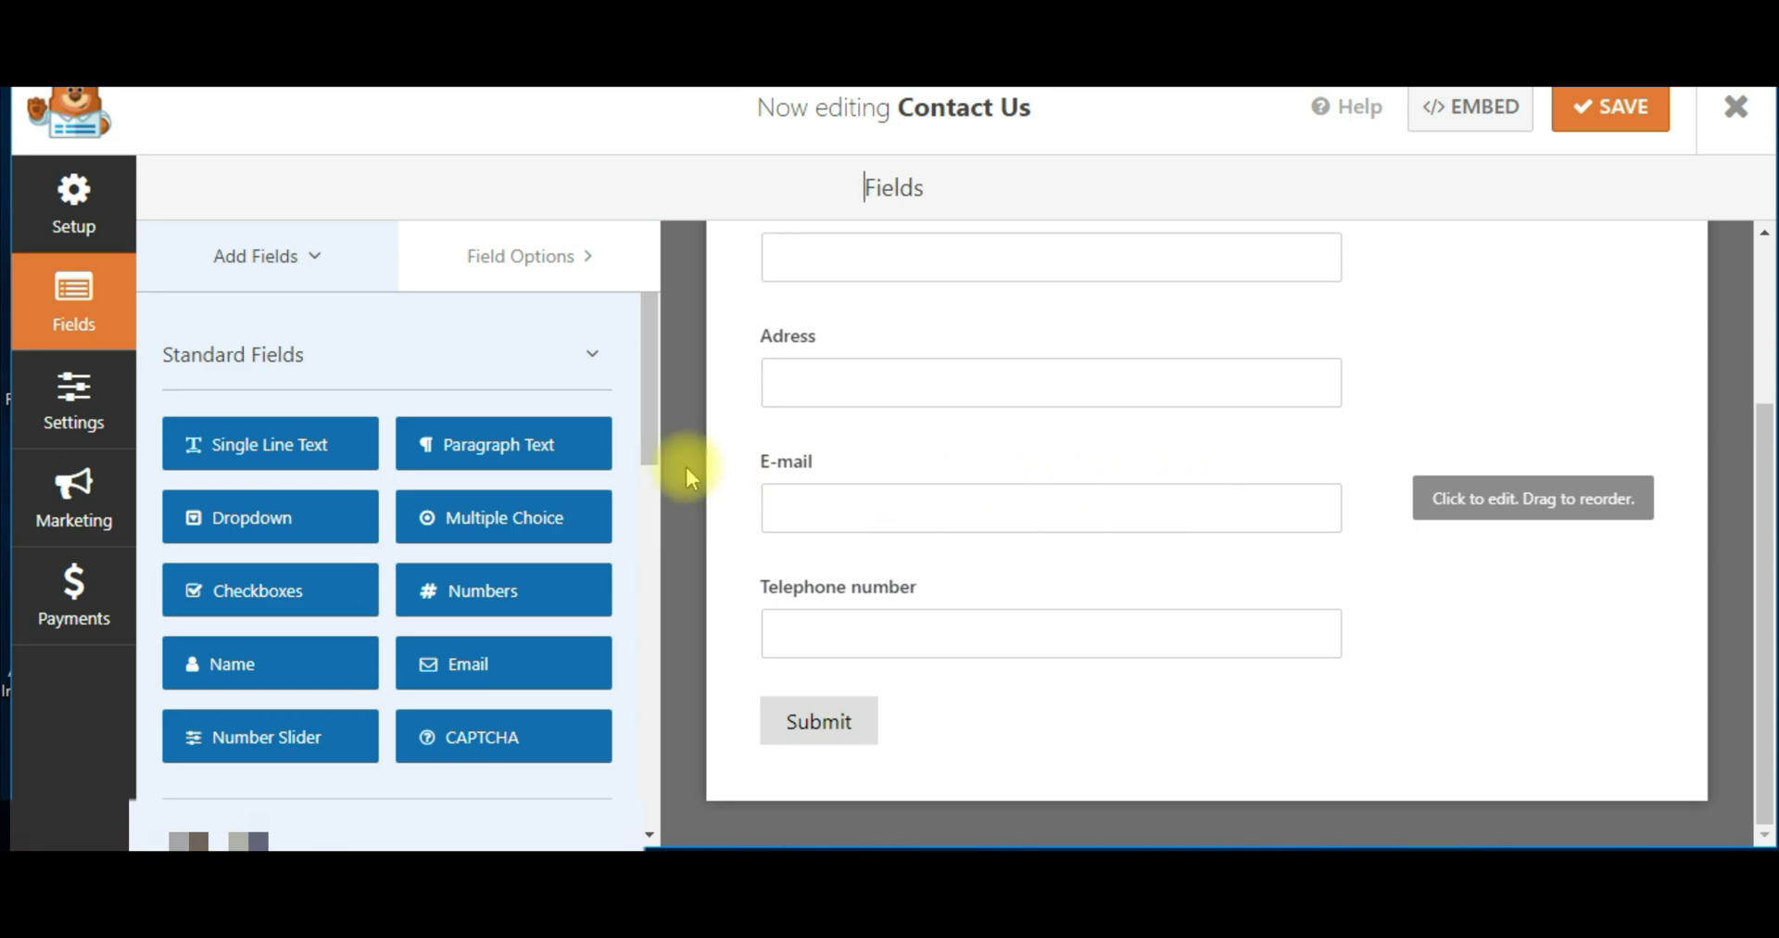
# - Add a Paragraph Text field at the form's end and select its default label
pyautogui.click(493, 448)
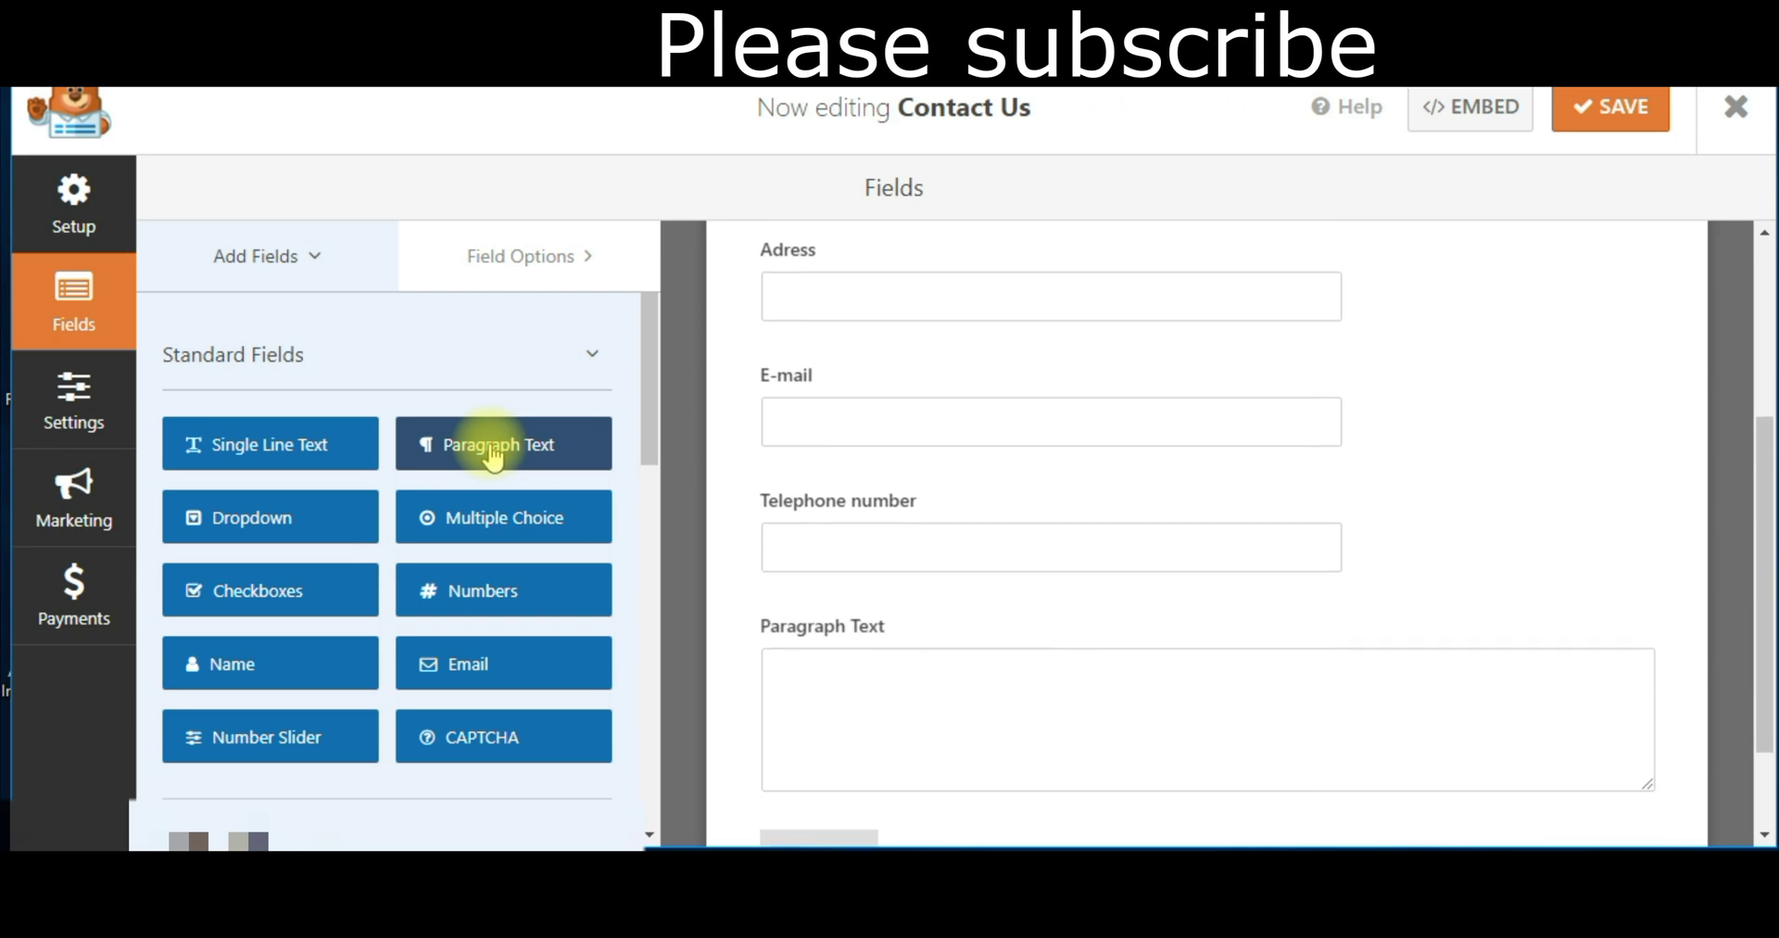
pyautogui.click(838, 684)
pyautogui.moveTo(347, 462); pyautogui.dragTo(174, 467)
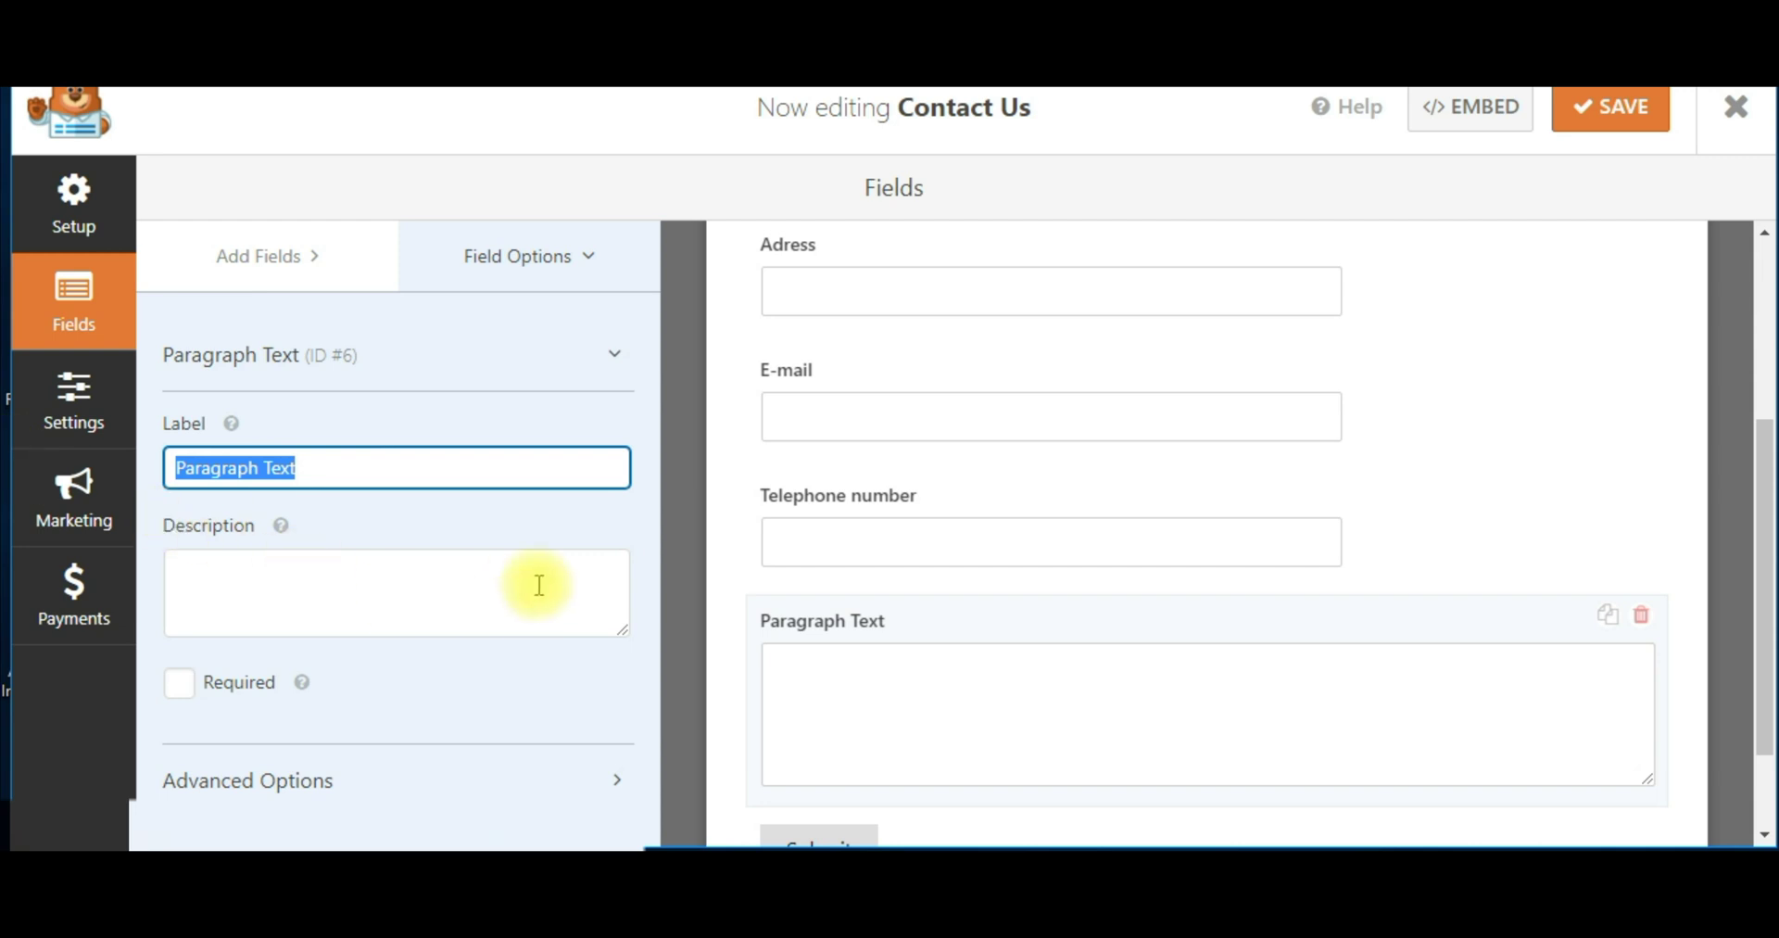
# - Retype the paragraph label as 'Descriptions of the Products or Services Needed', capitalising Products
pyautogui.press('BackSpace')
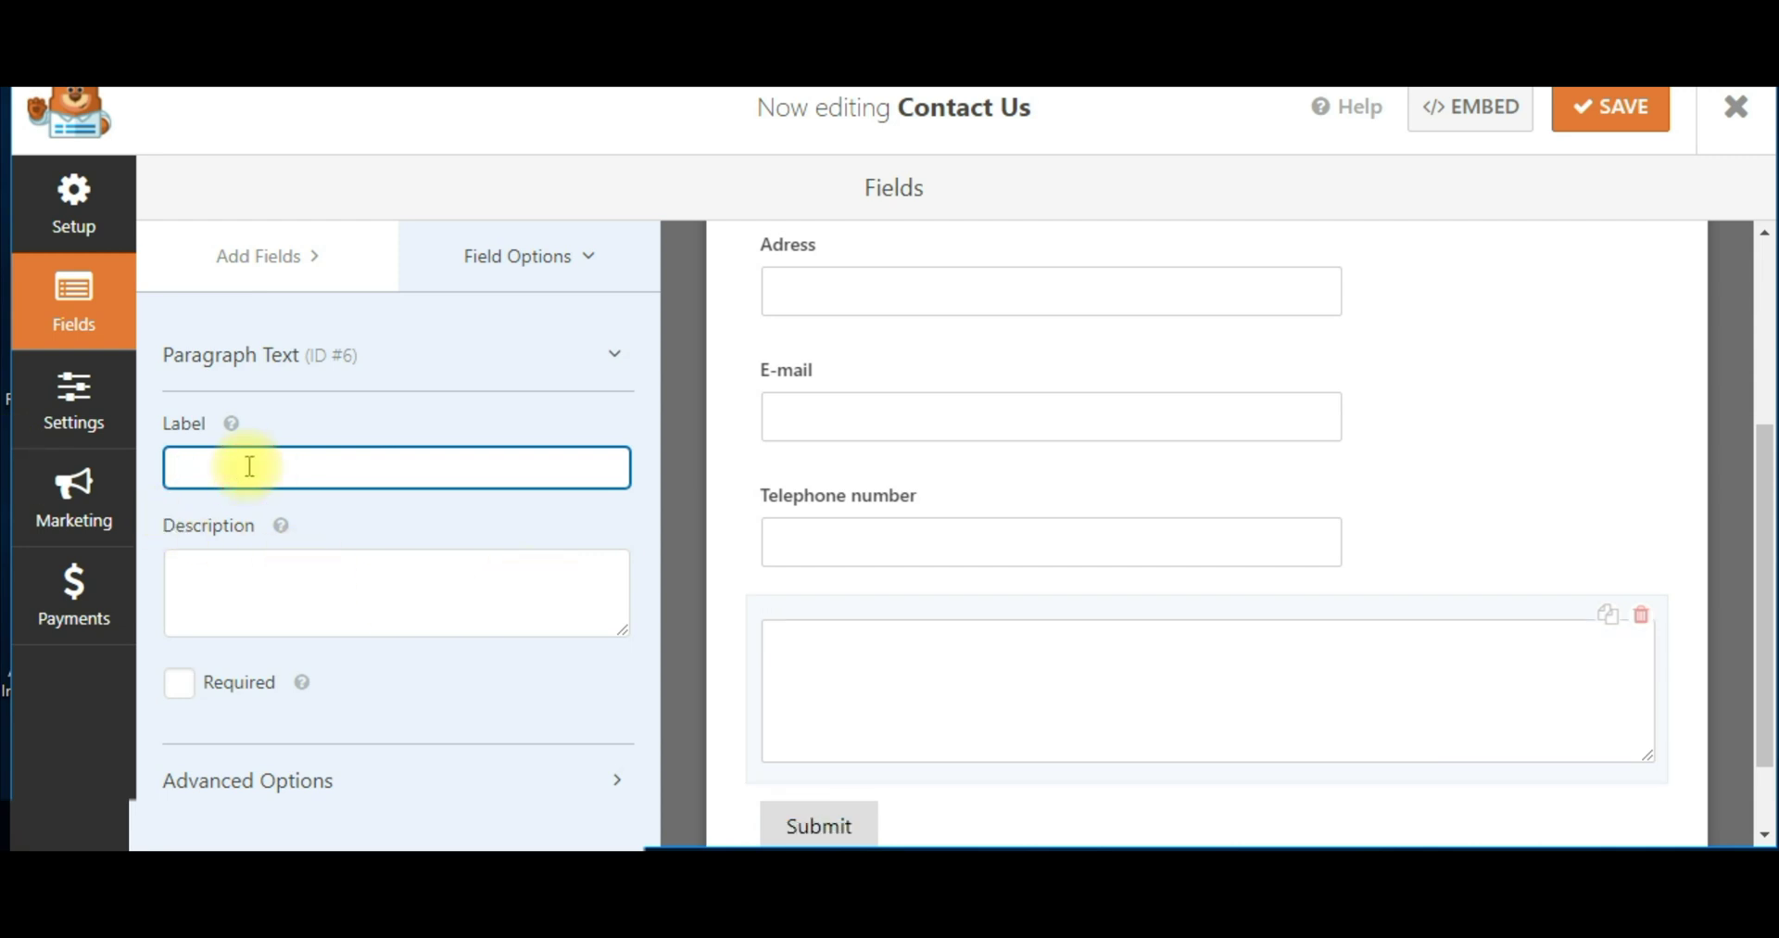
pyautogui.write('D')
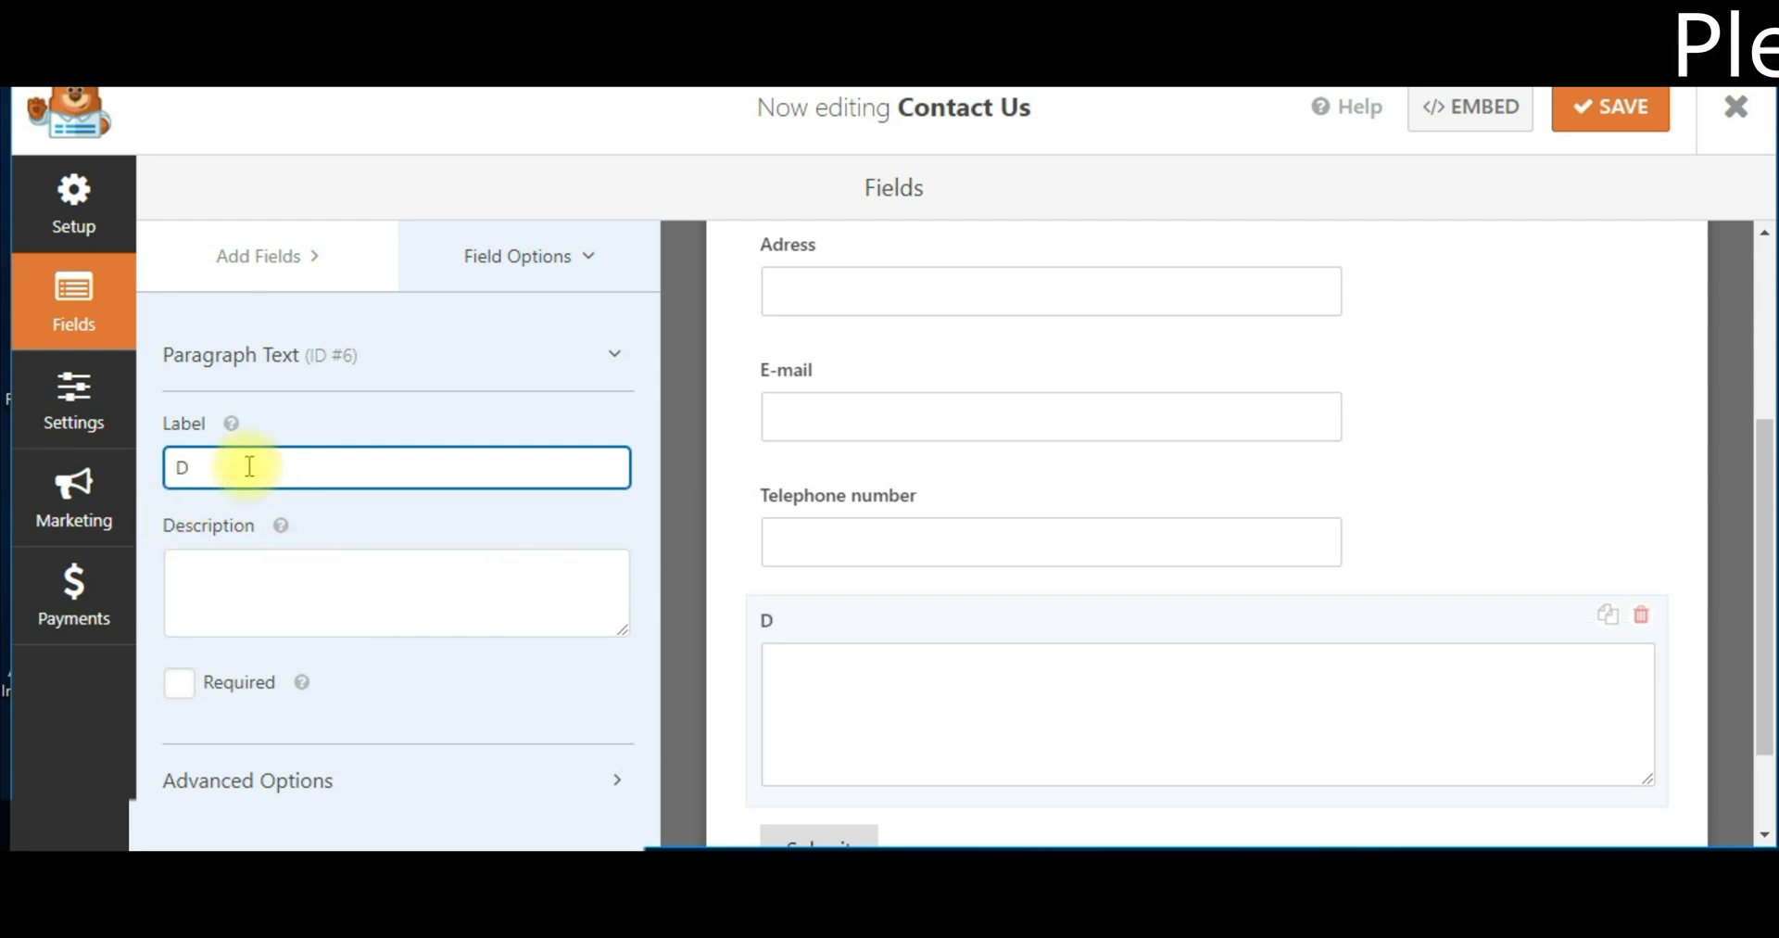
pyautogui.write('escr')
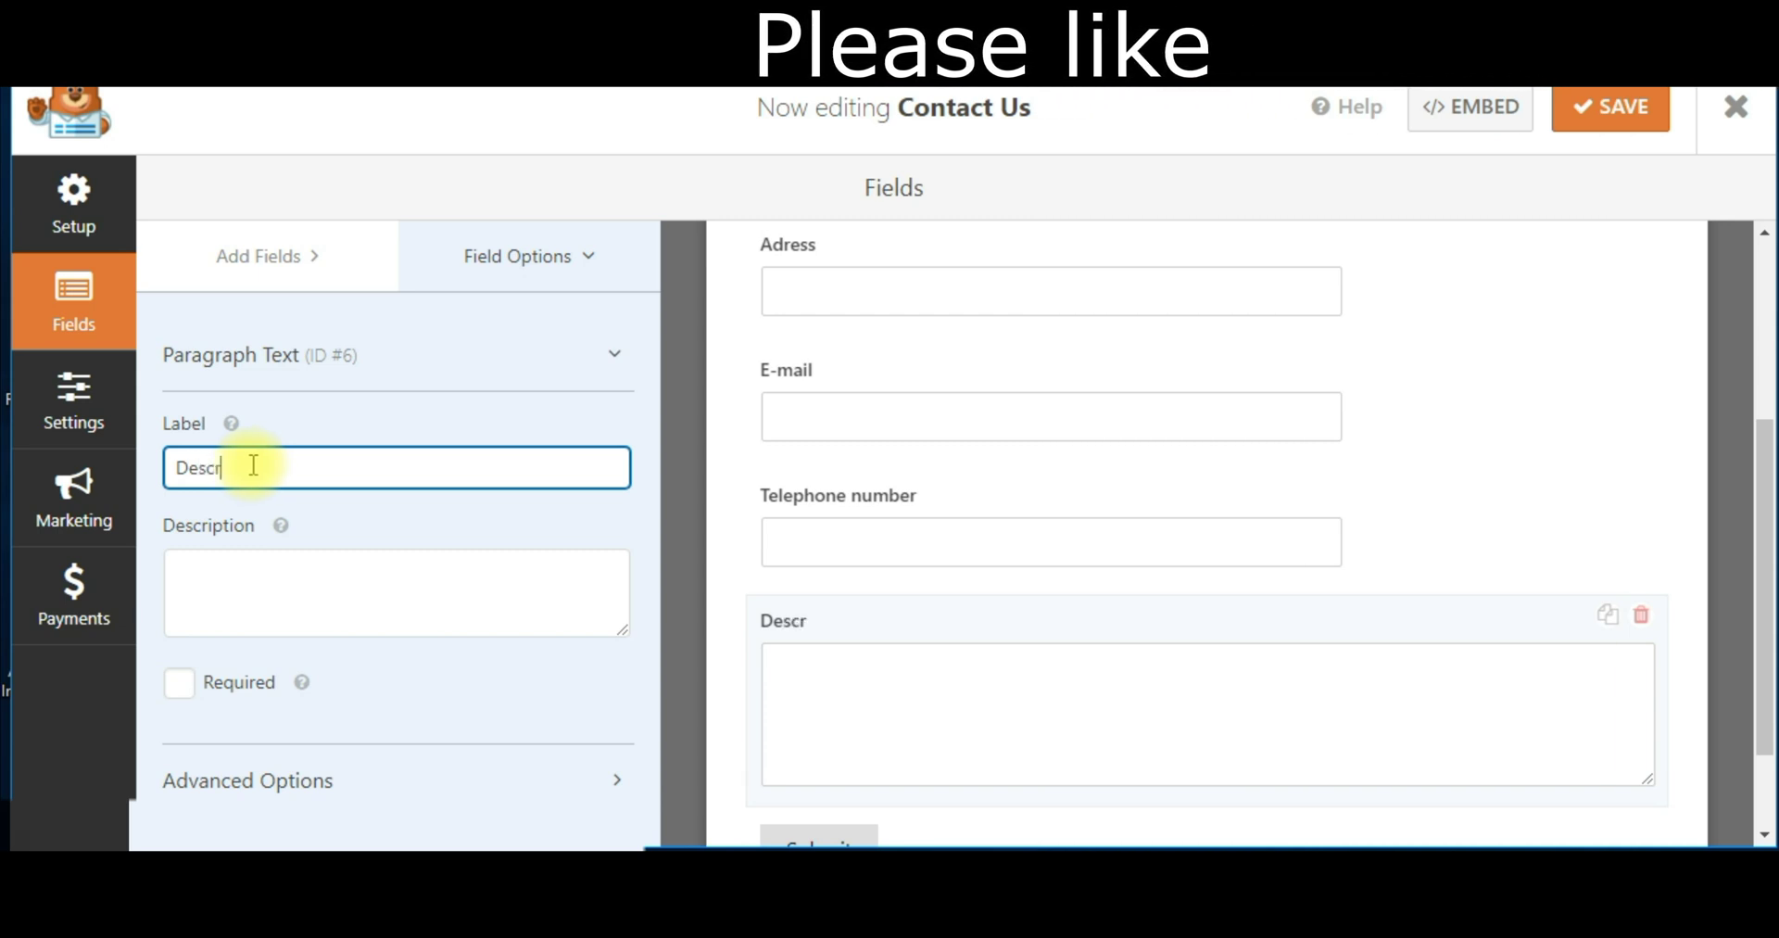
pyautogui.write('ipt')
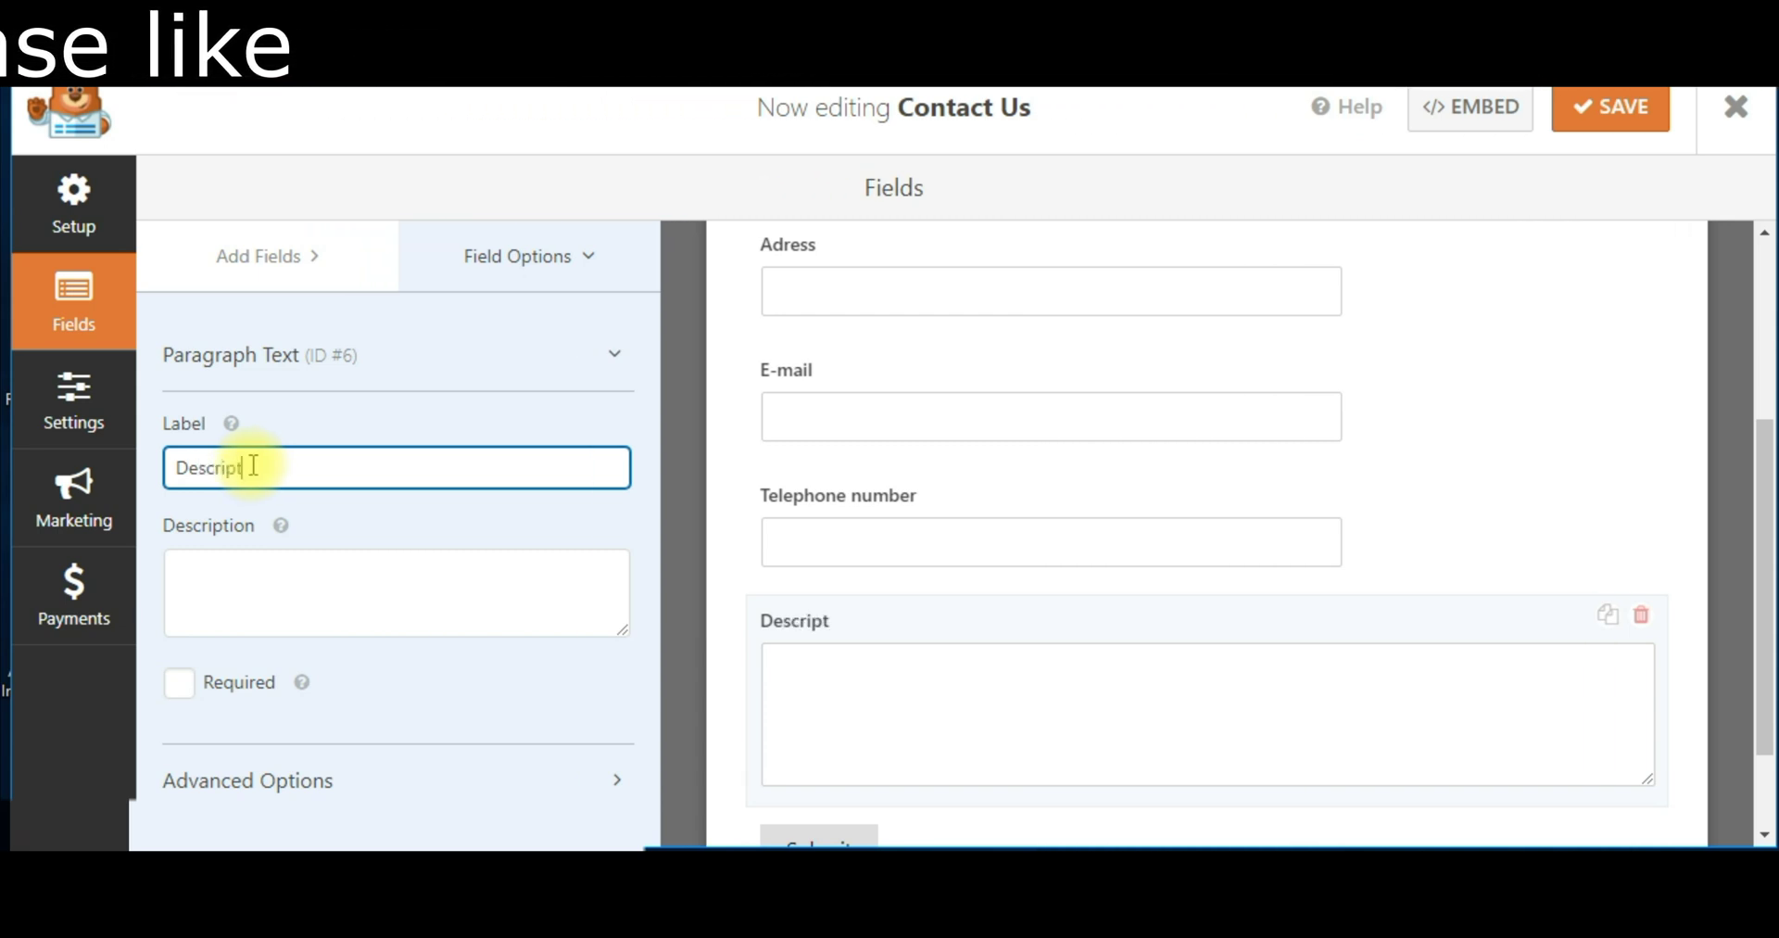
pyautogui.write('ions of the product')
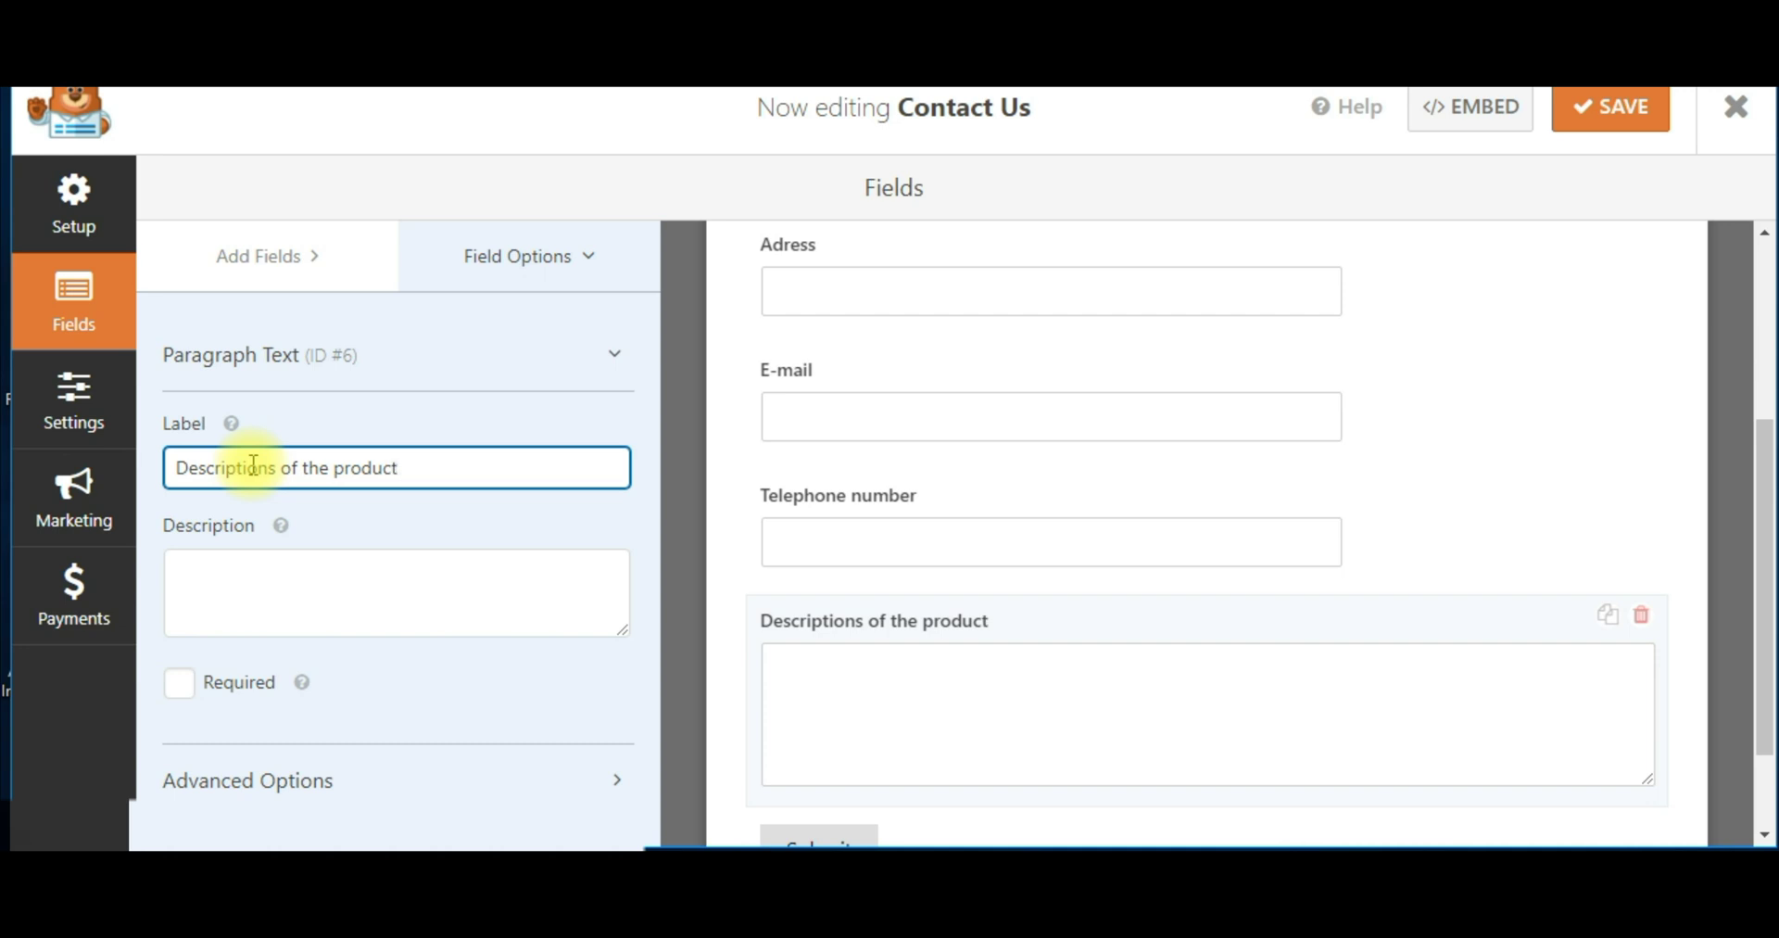
pyautogui.write('s o')
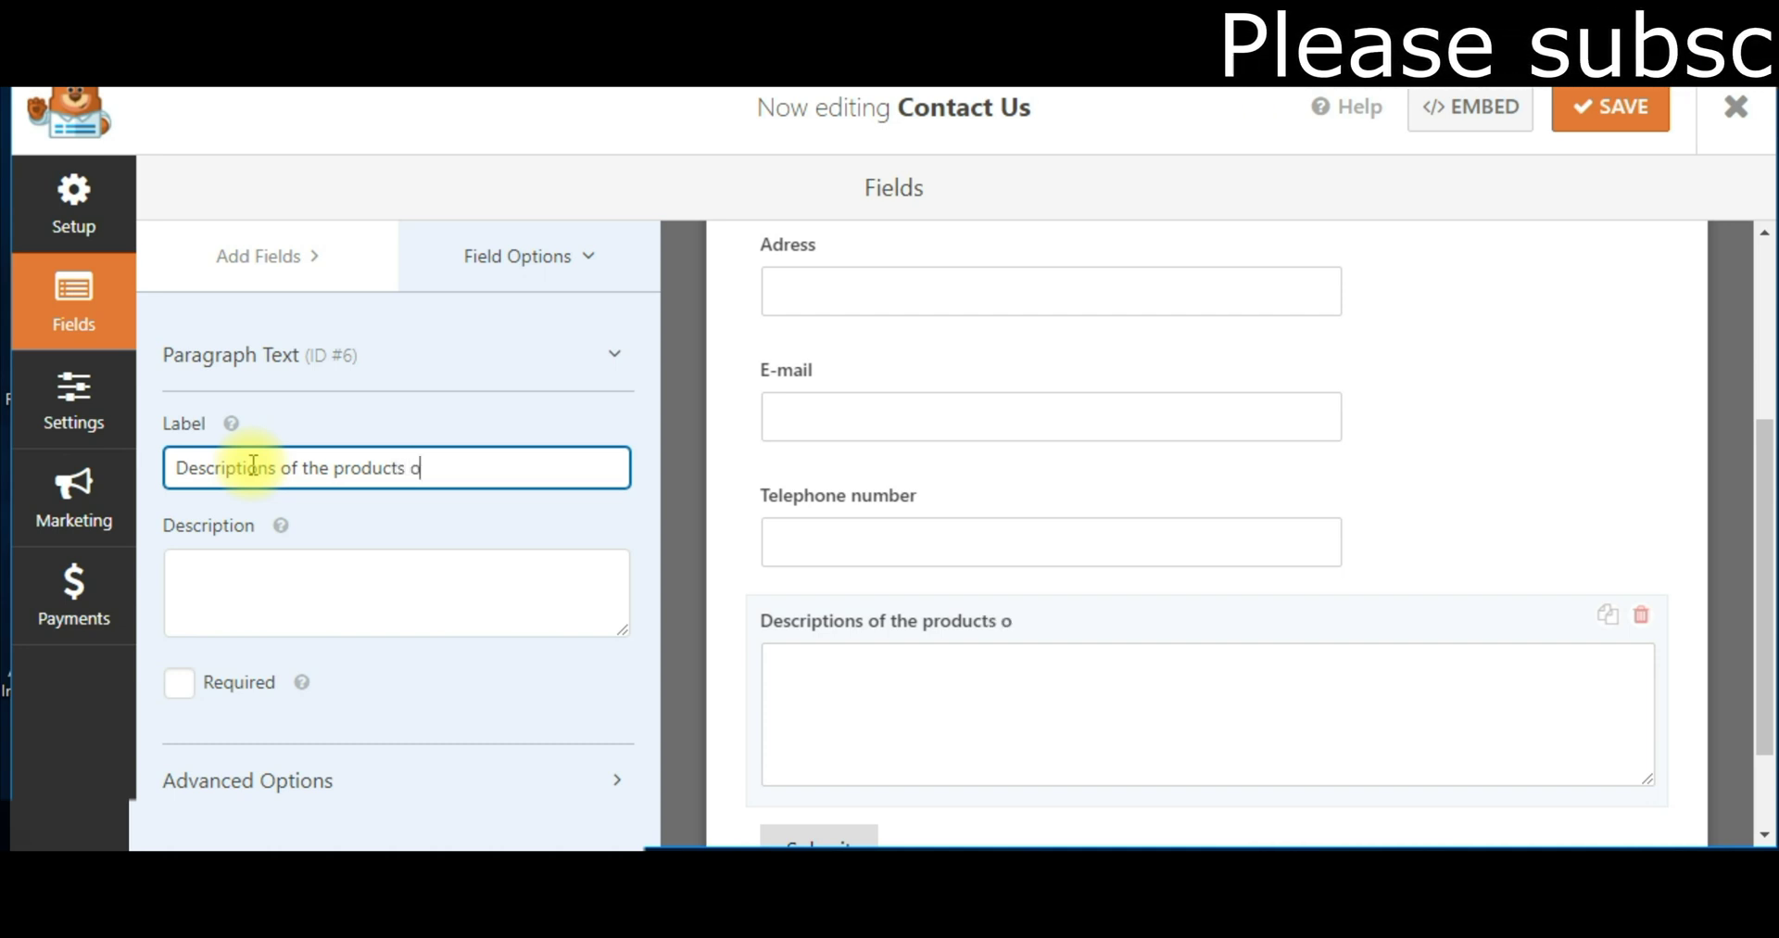
pyautogui.write('r ')
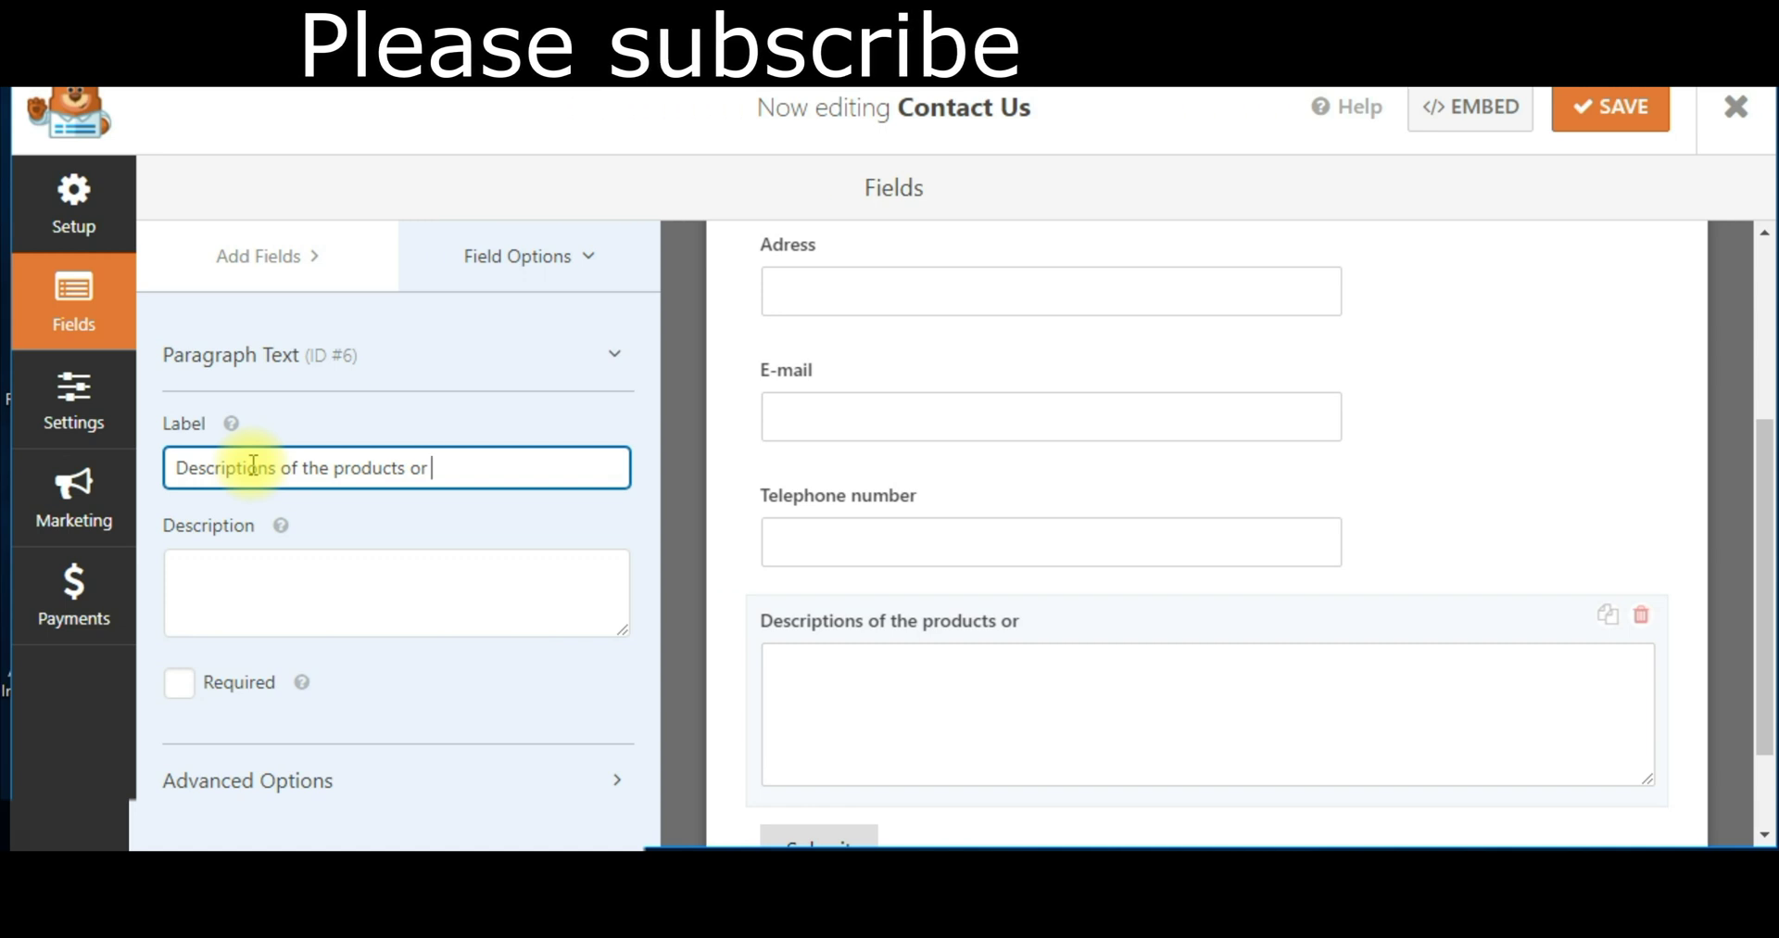
pyautogui.write('Services N')
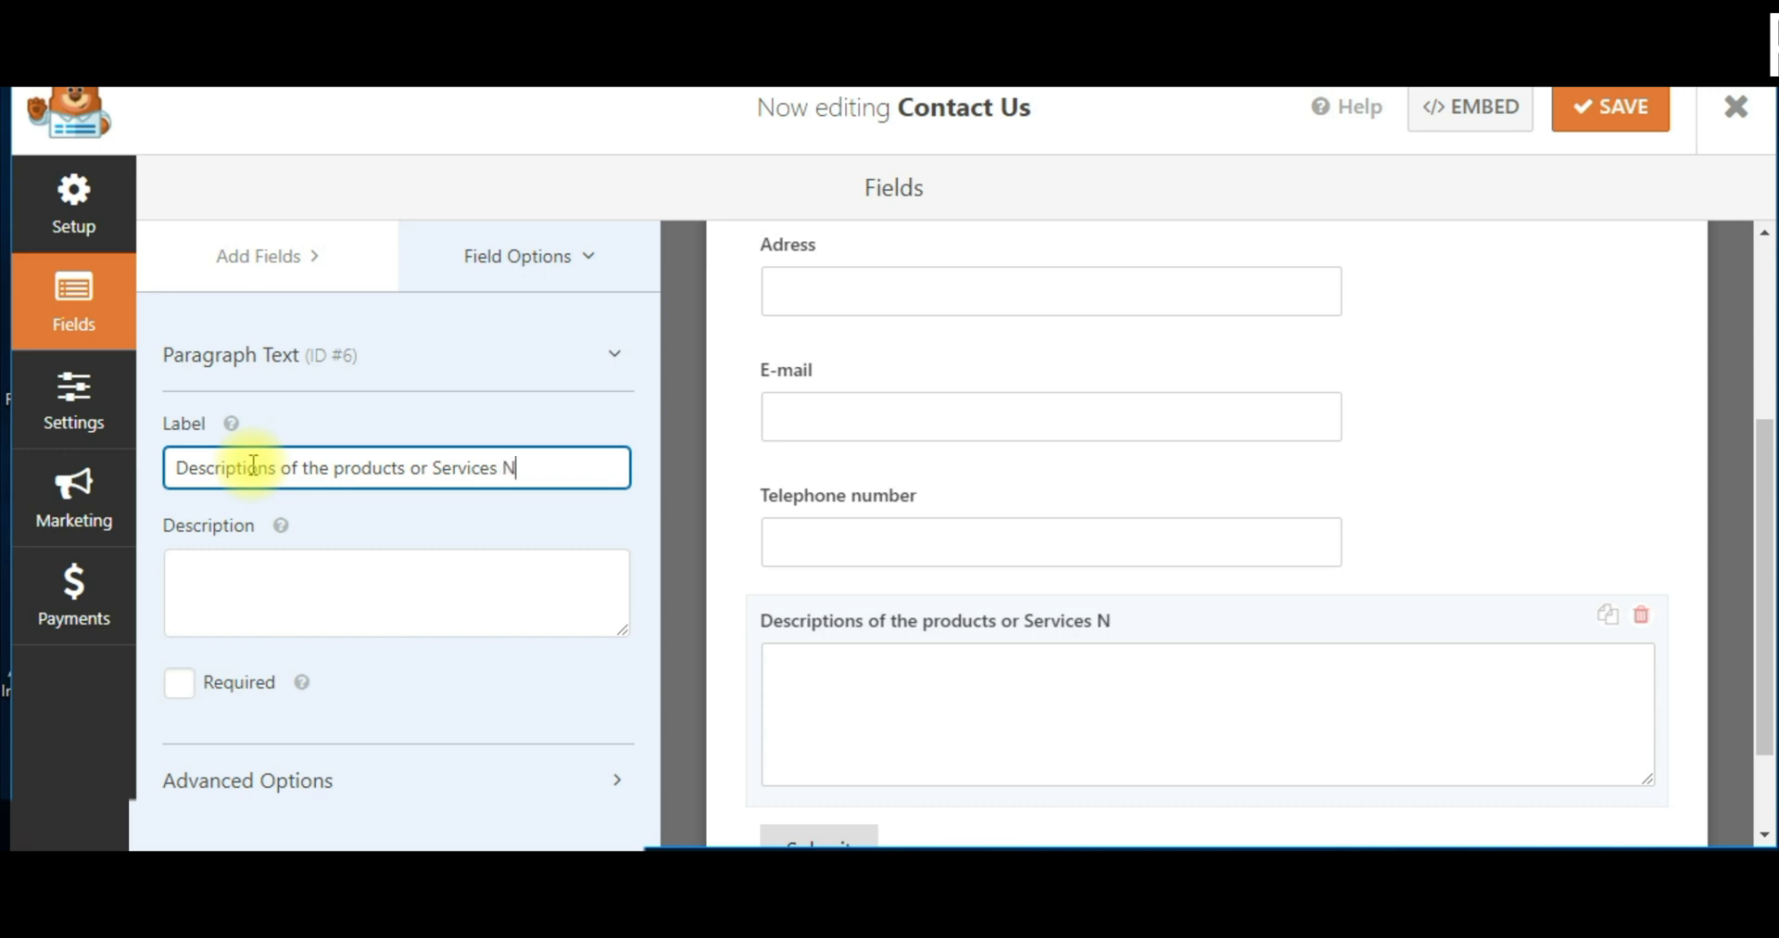
pyautogui.write('eede')
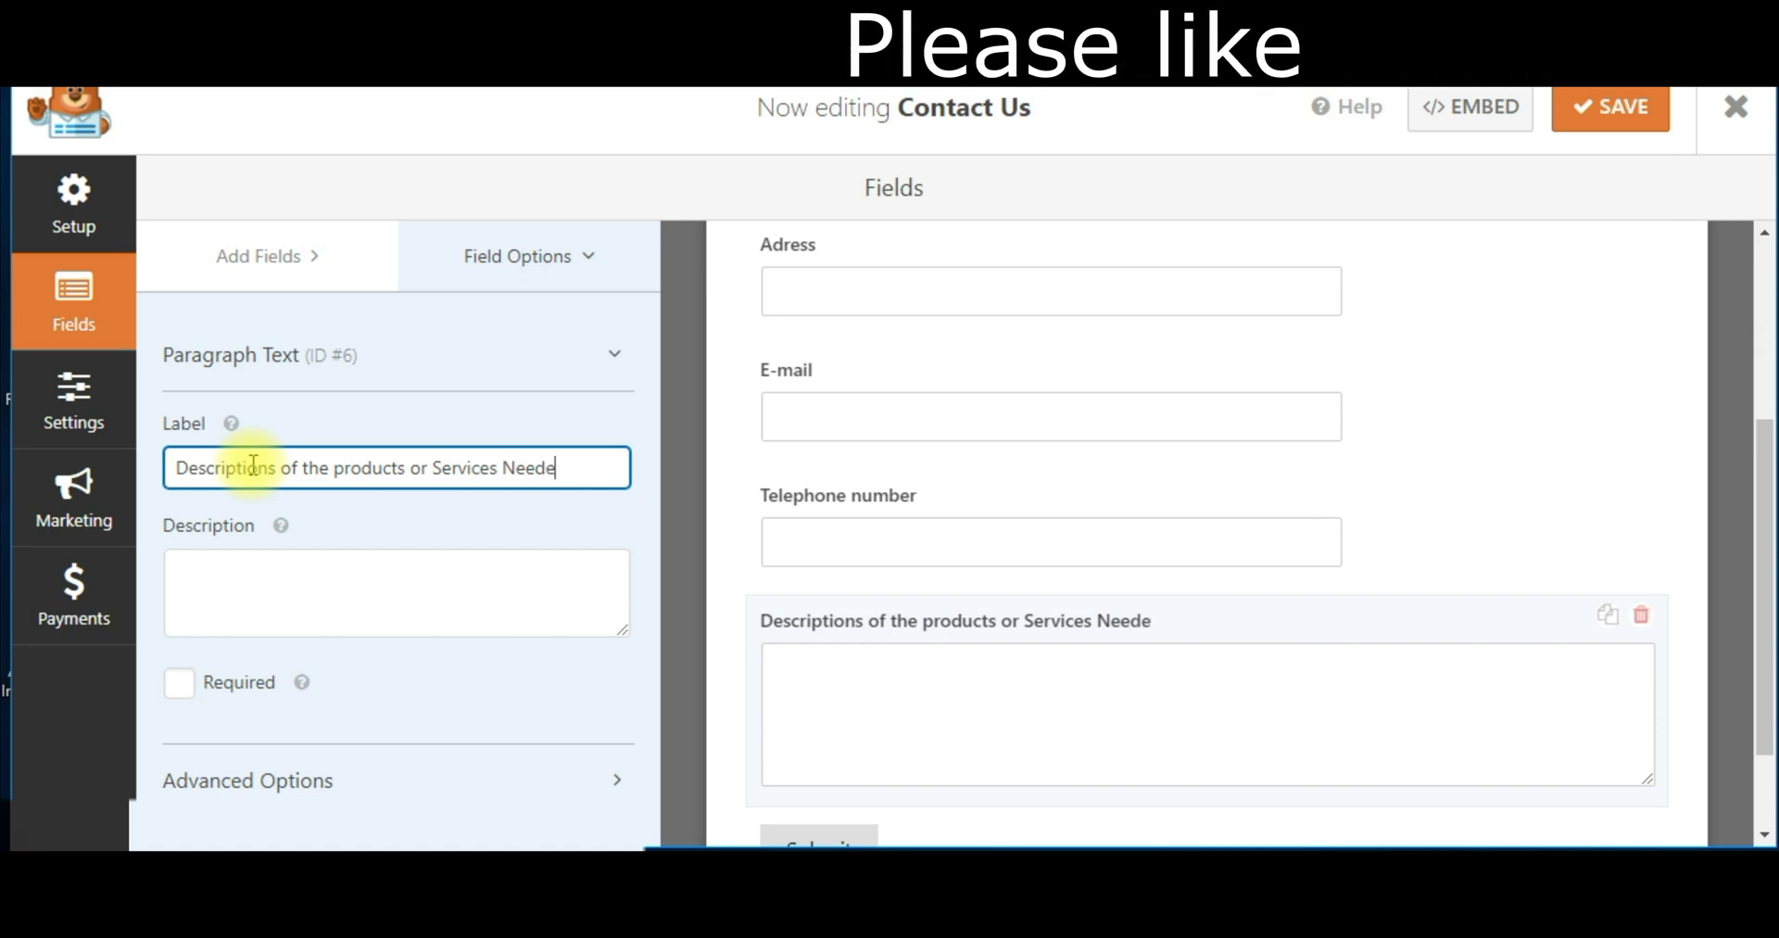
pyautogui.write('d')
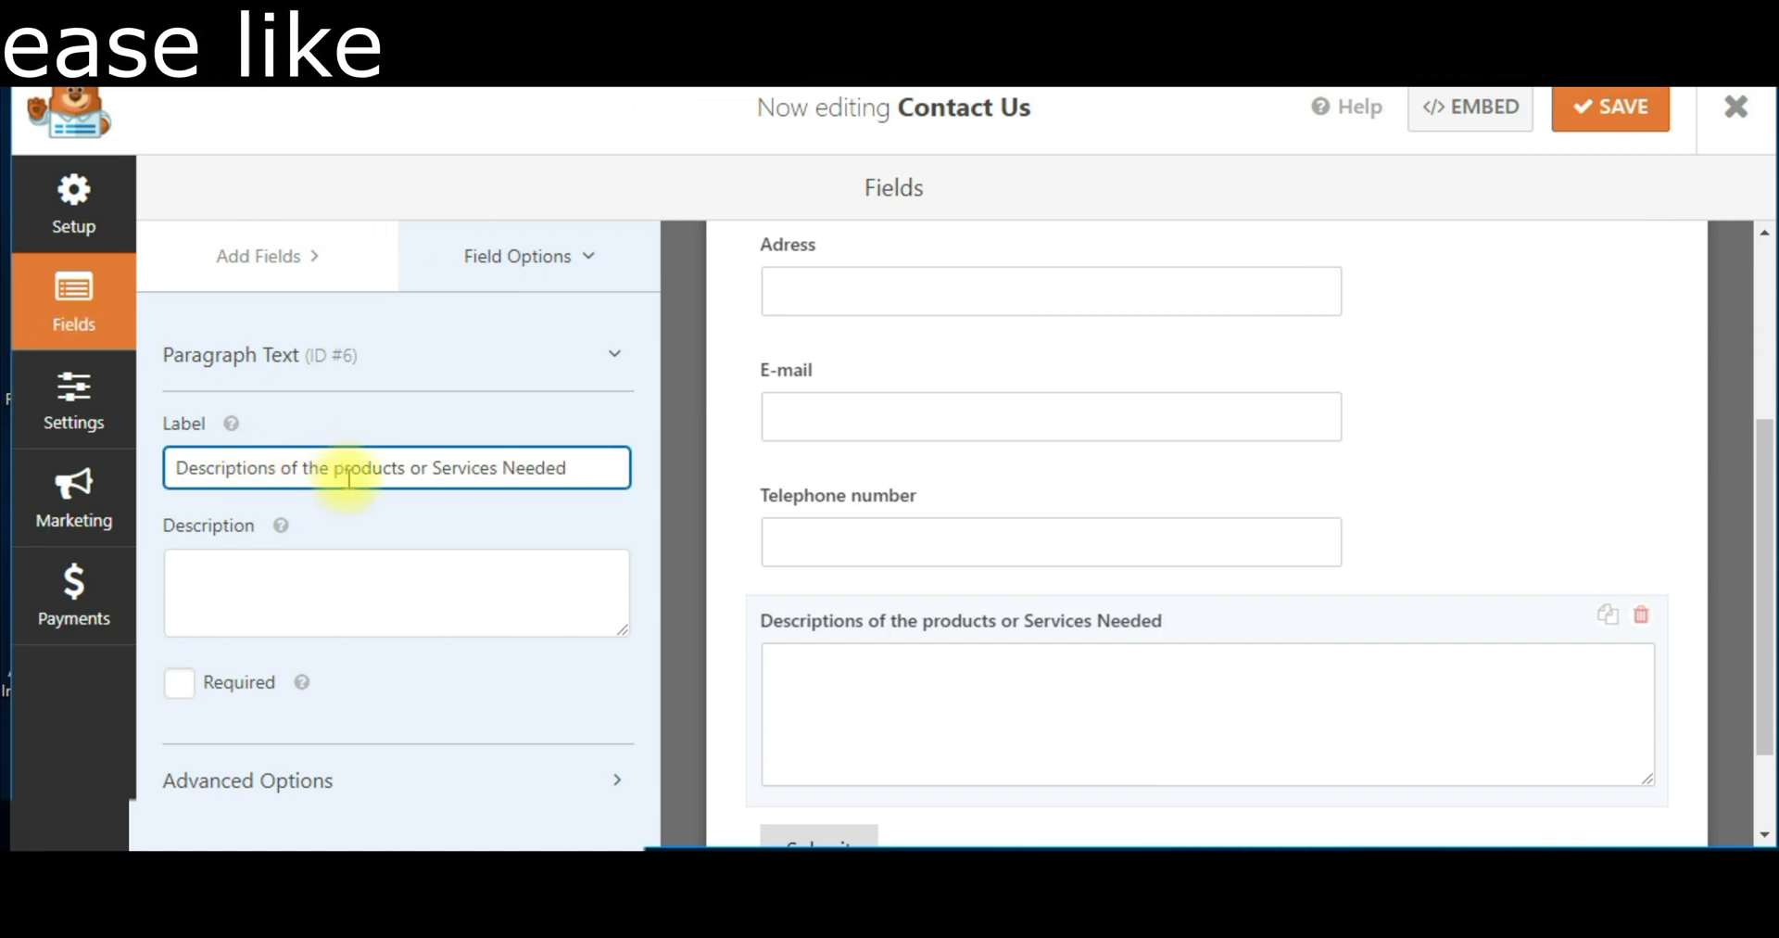
pyautogui.press('BackSpace')
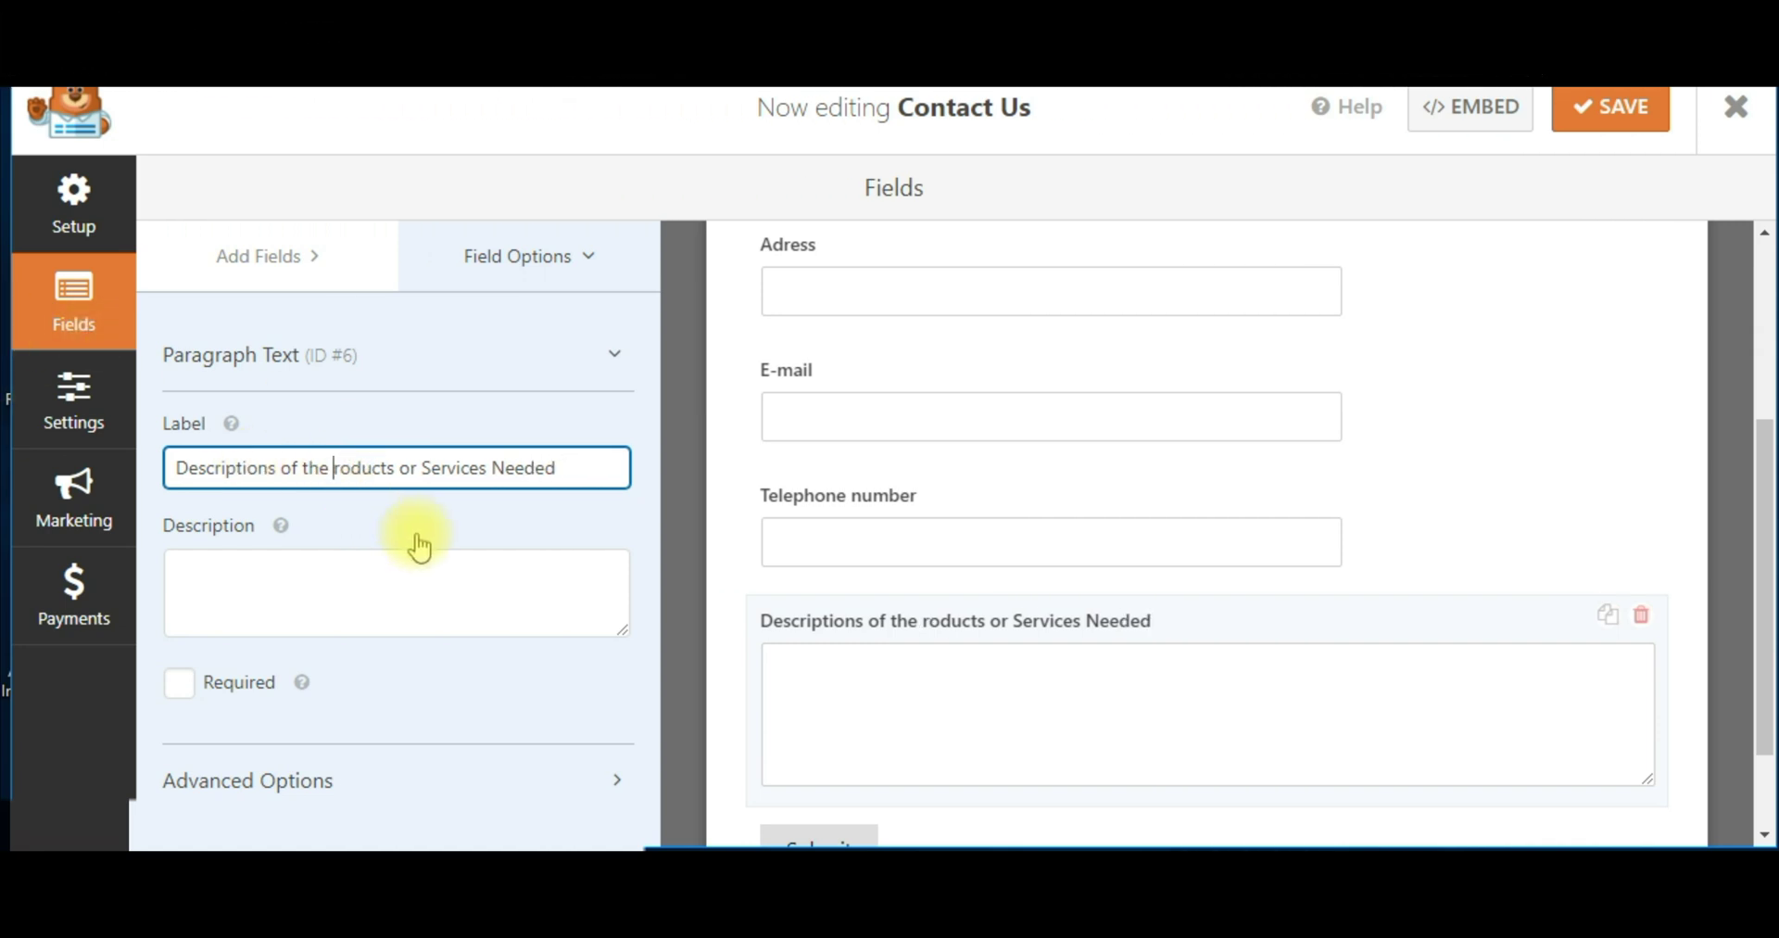
pyautogui.write('P')
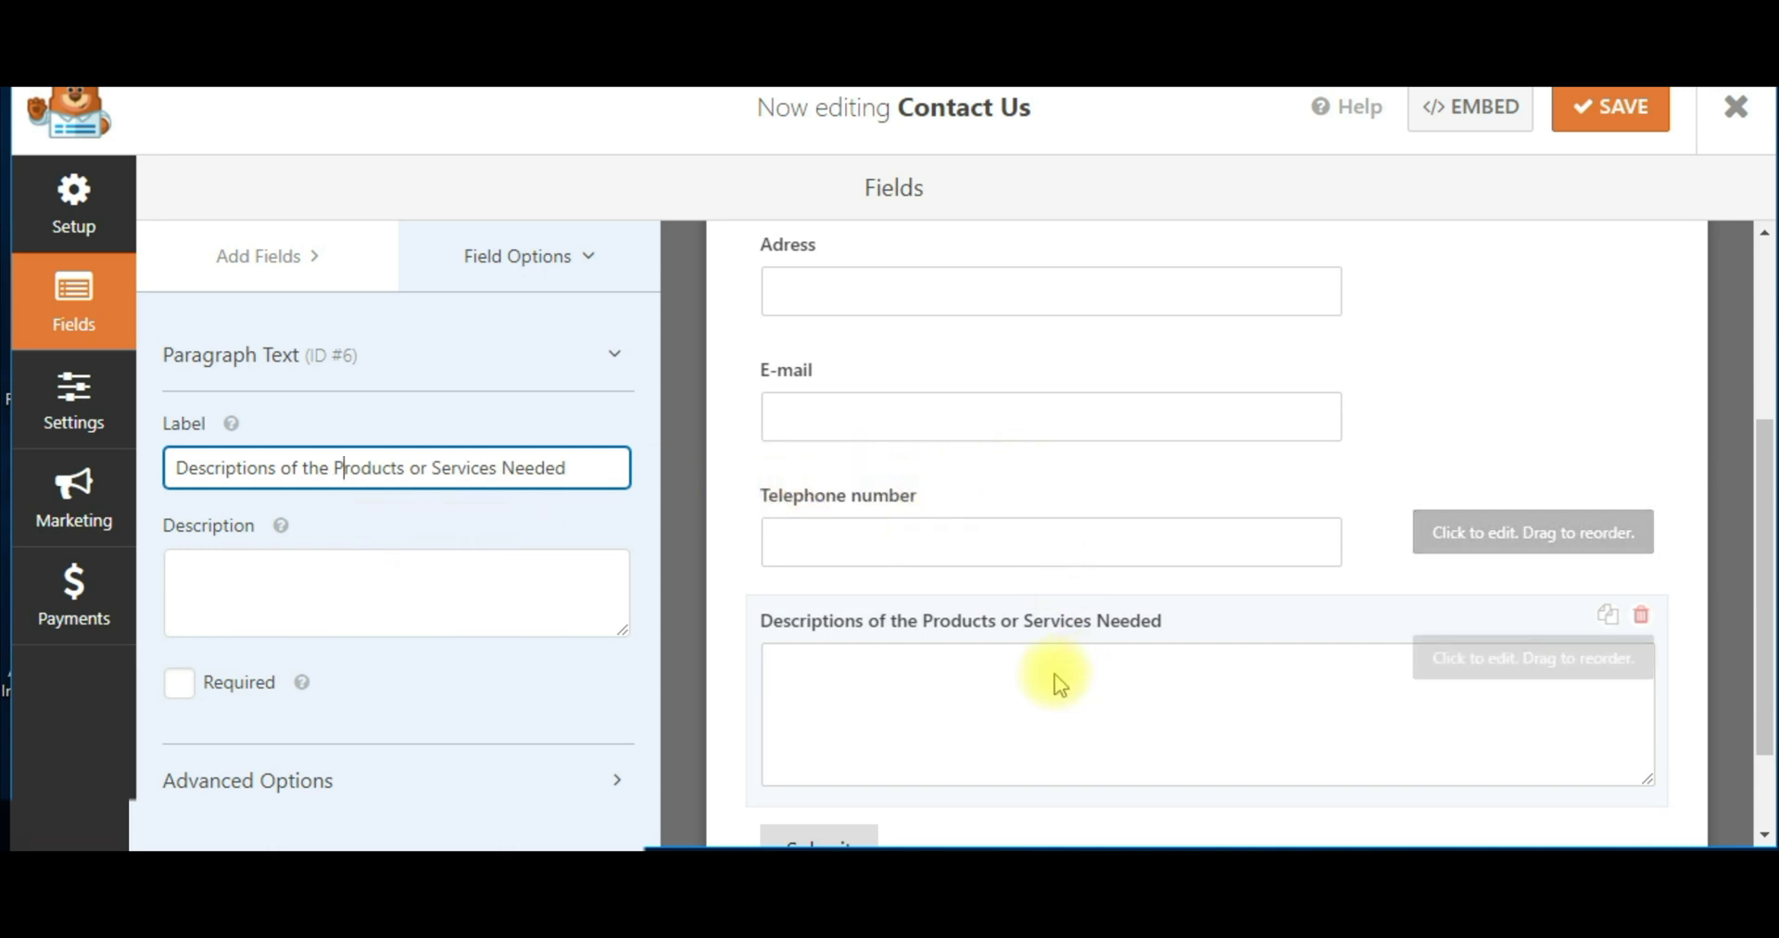
pyautogui.click(910, 746)
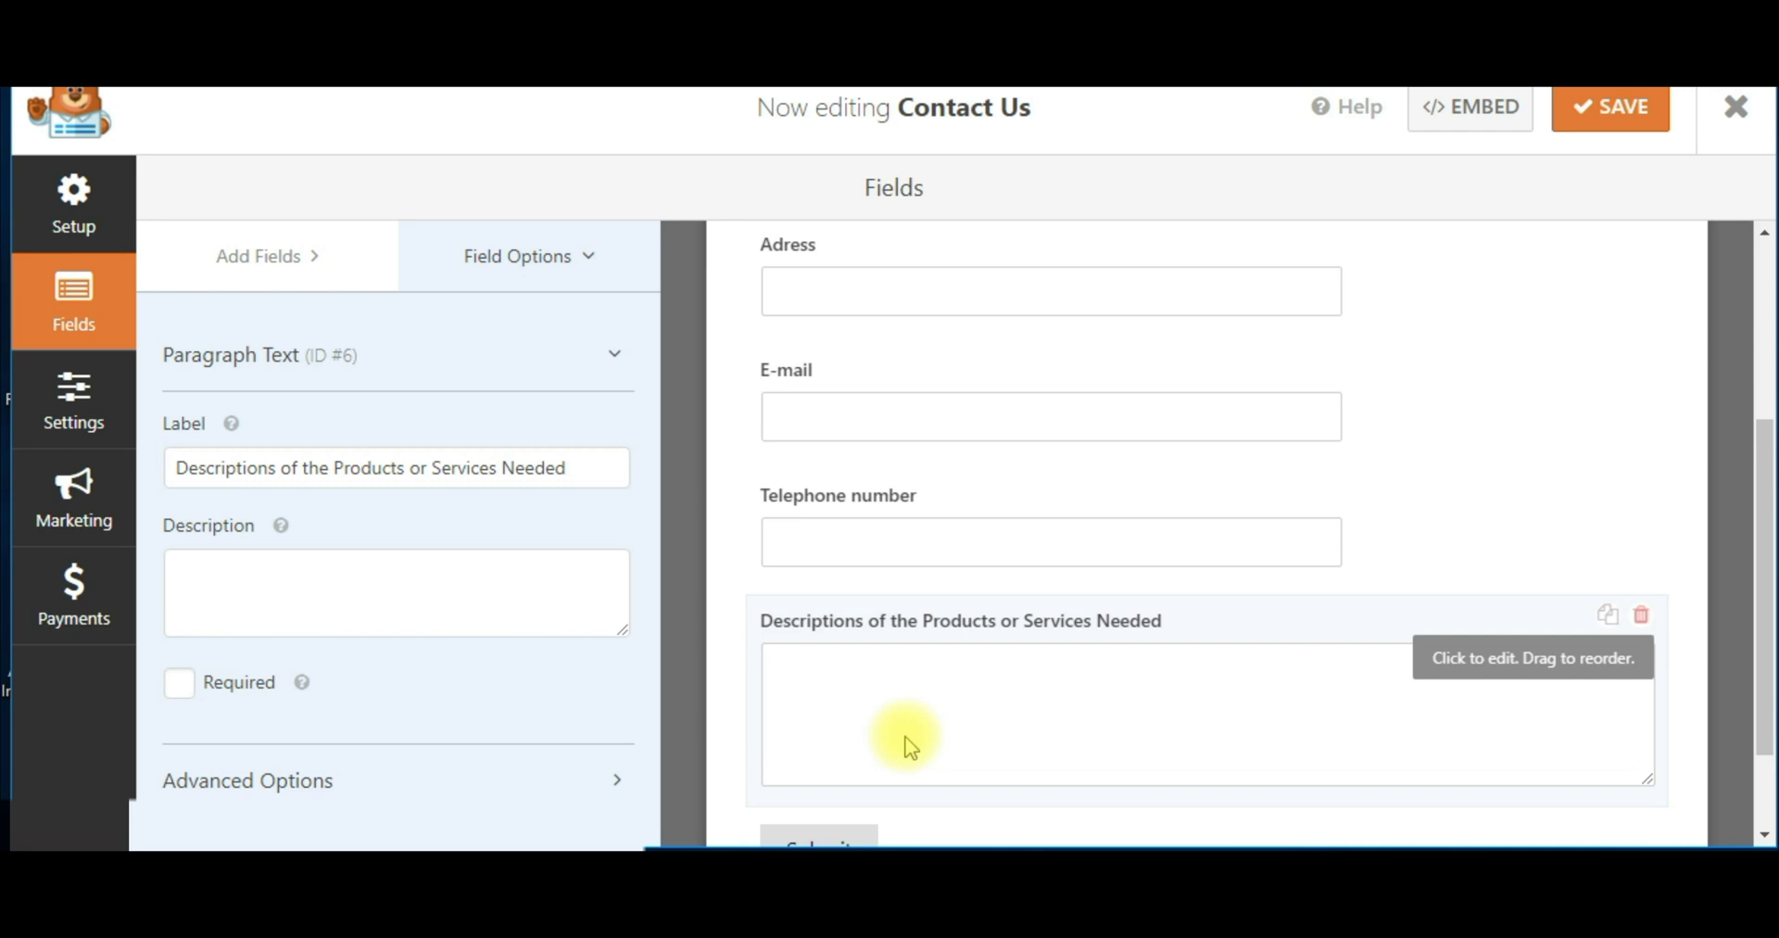
pyautogui.scroll(2, 1010, 410)
pyautogui.scroll(1, 1010, 409)
pyautogui.scroll(1, 927, 421)
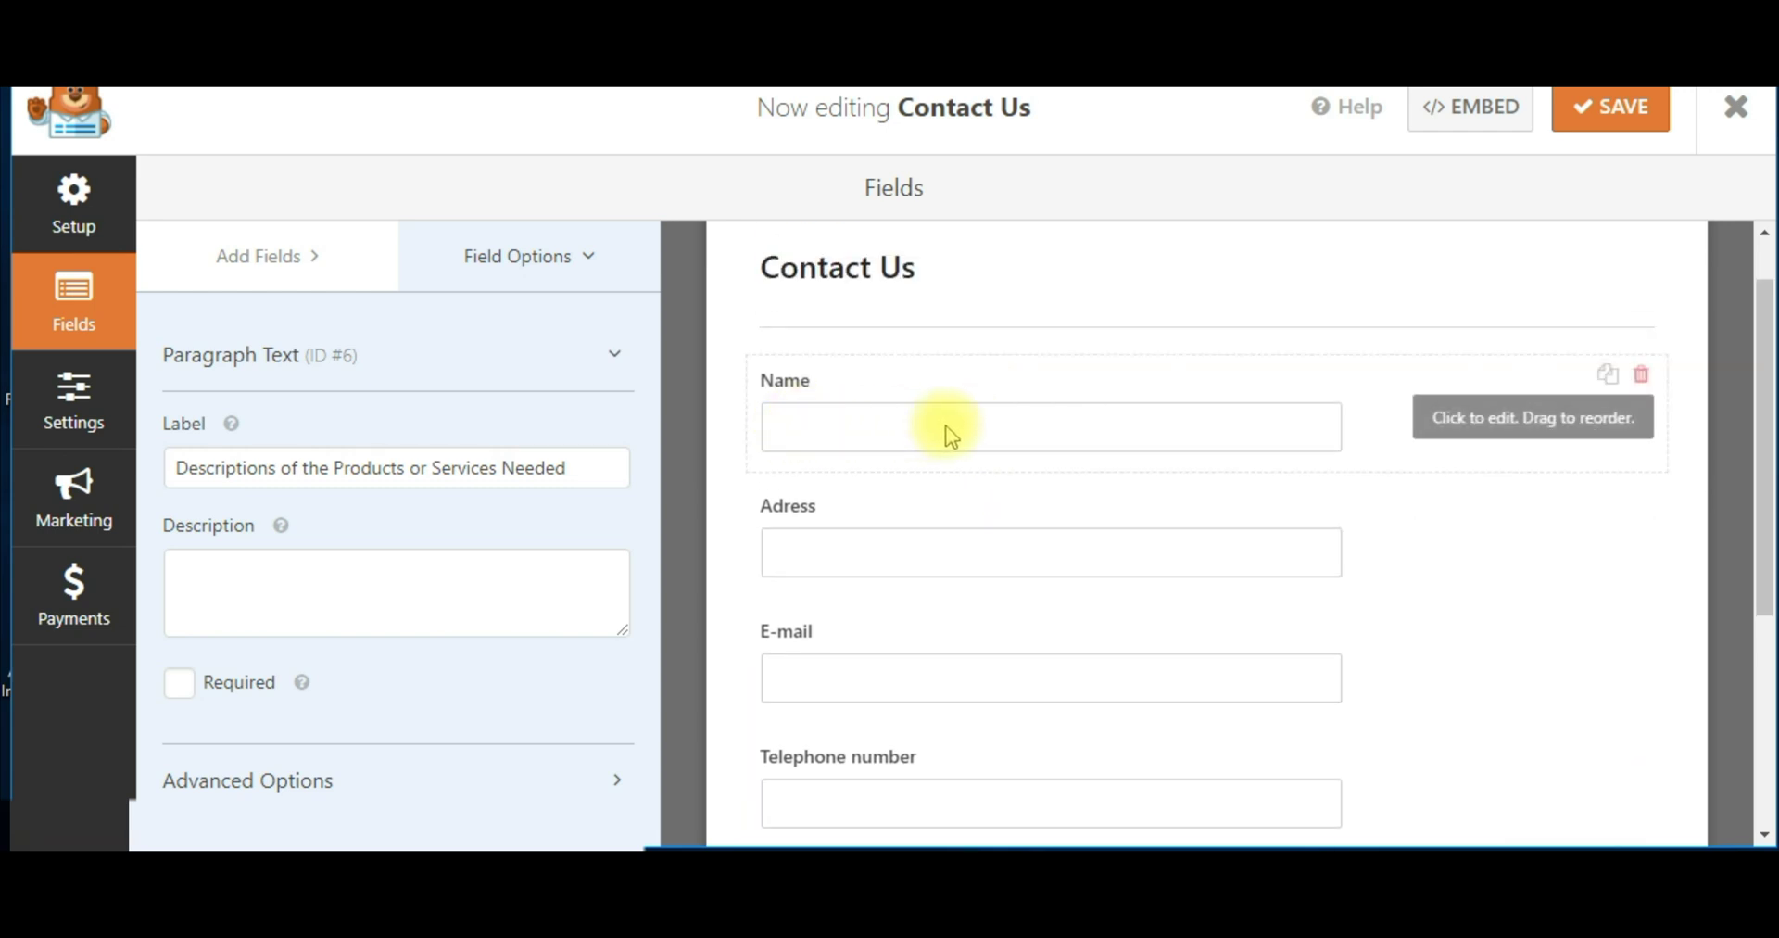
pyautogui.scroll(-2, 822, 654)
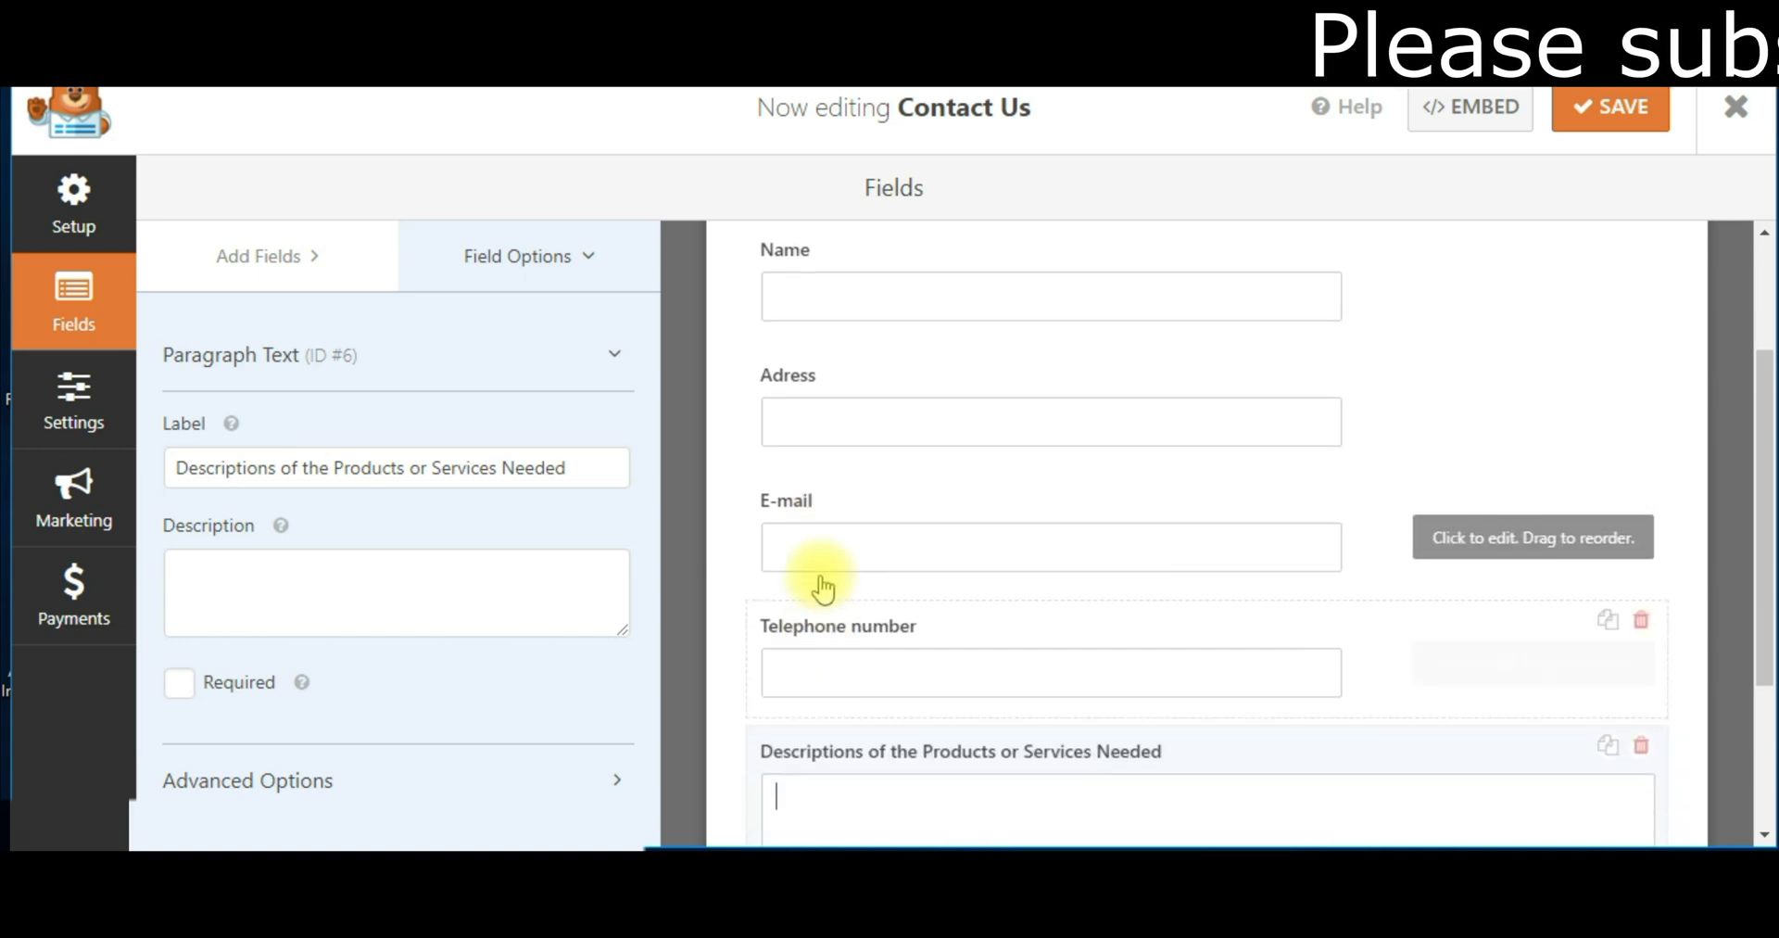
pyautogui.scroll(-2, 838, 682)
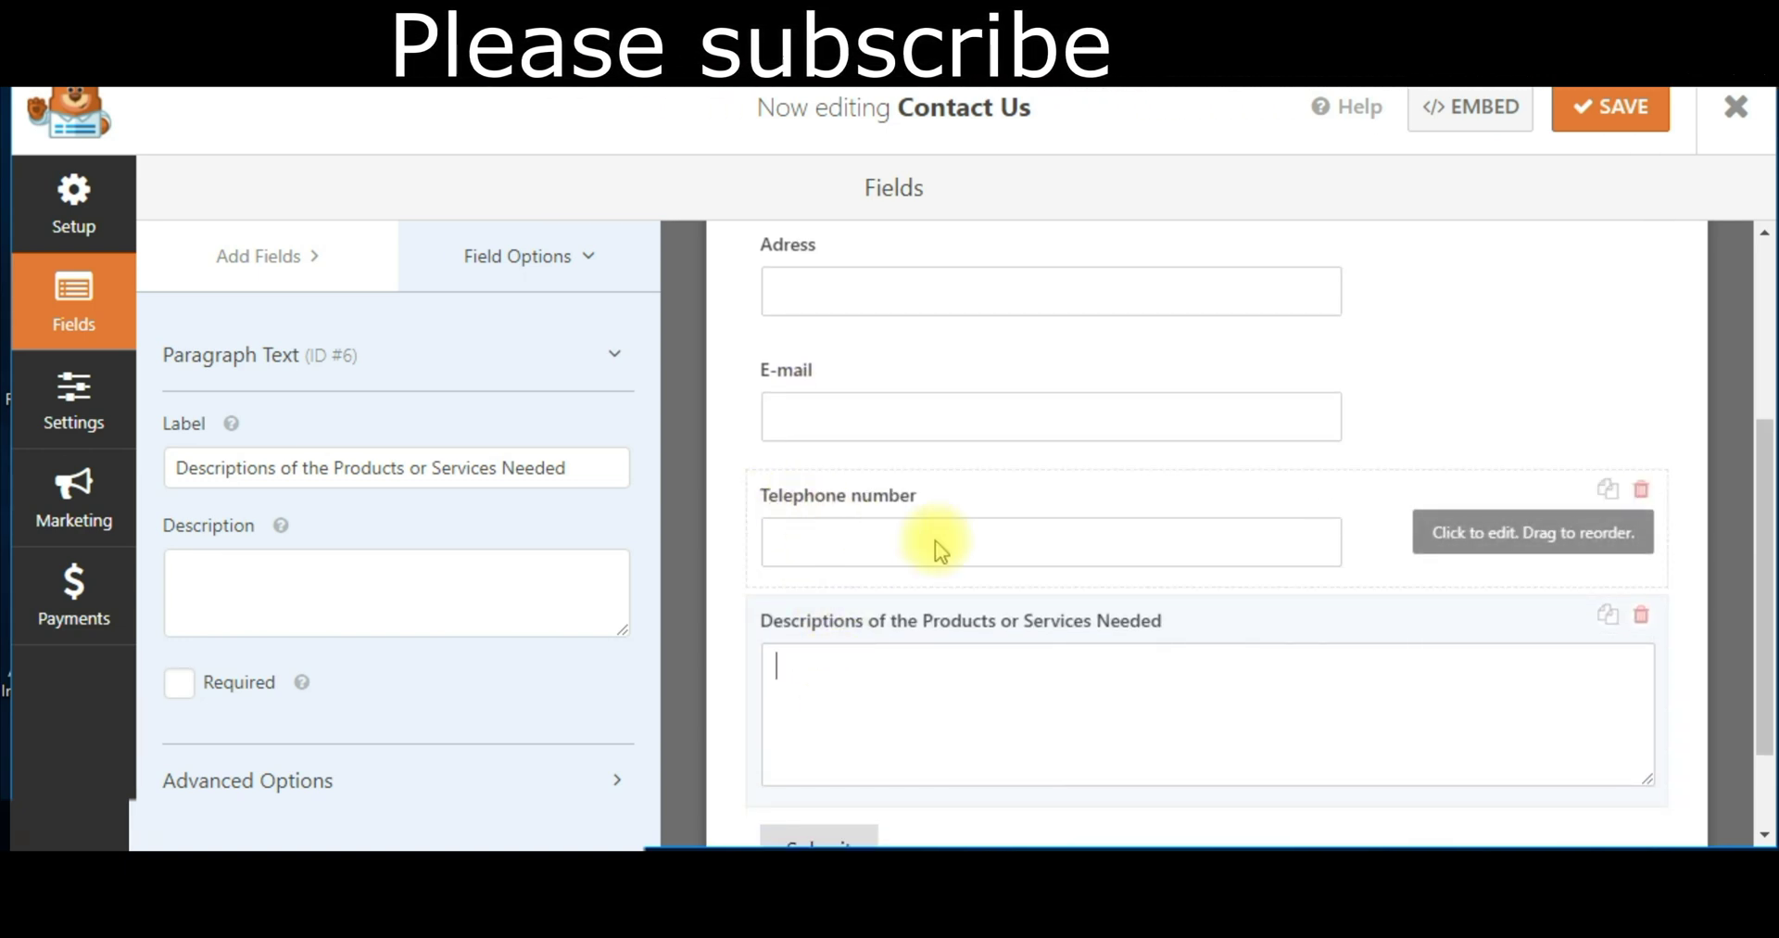
pyautogui.scroll(-2, 876, 695)
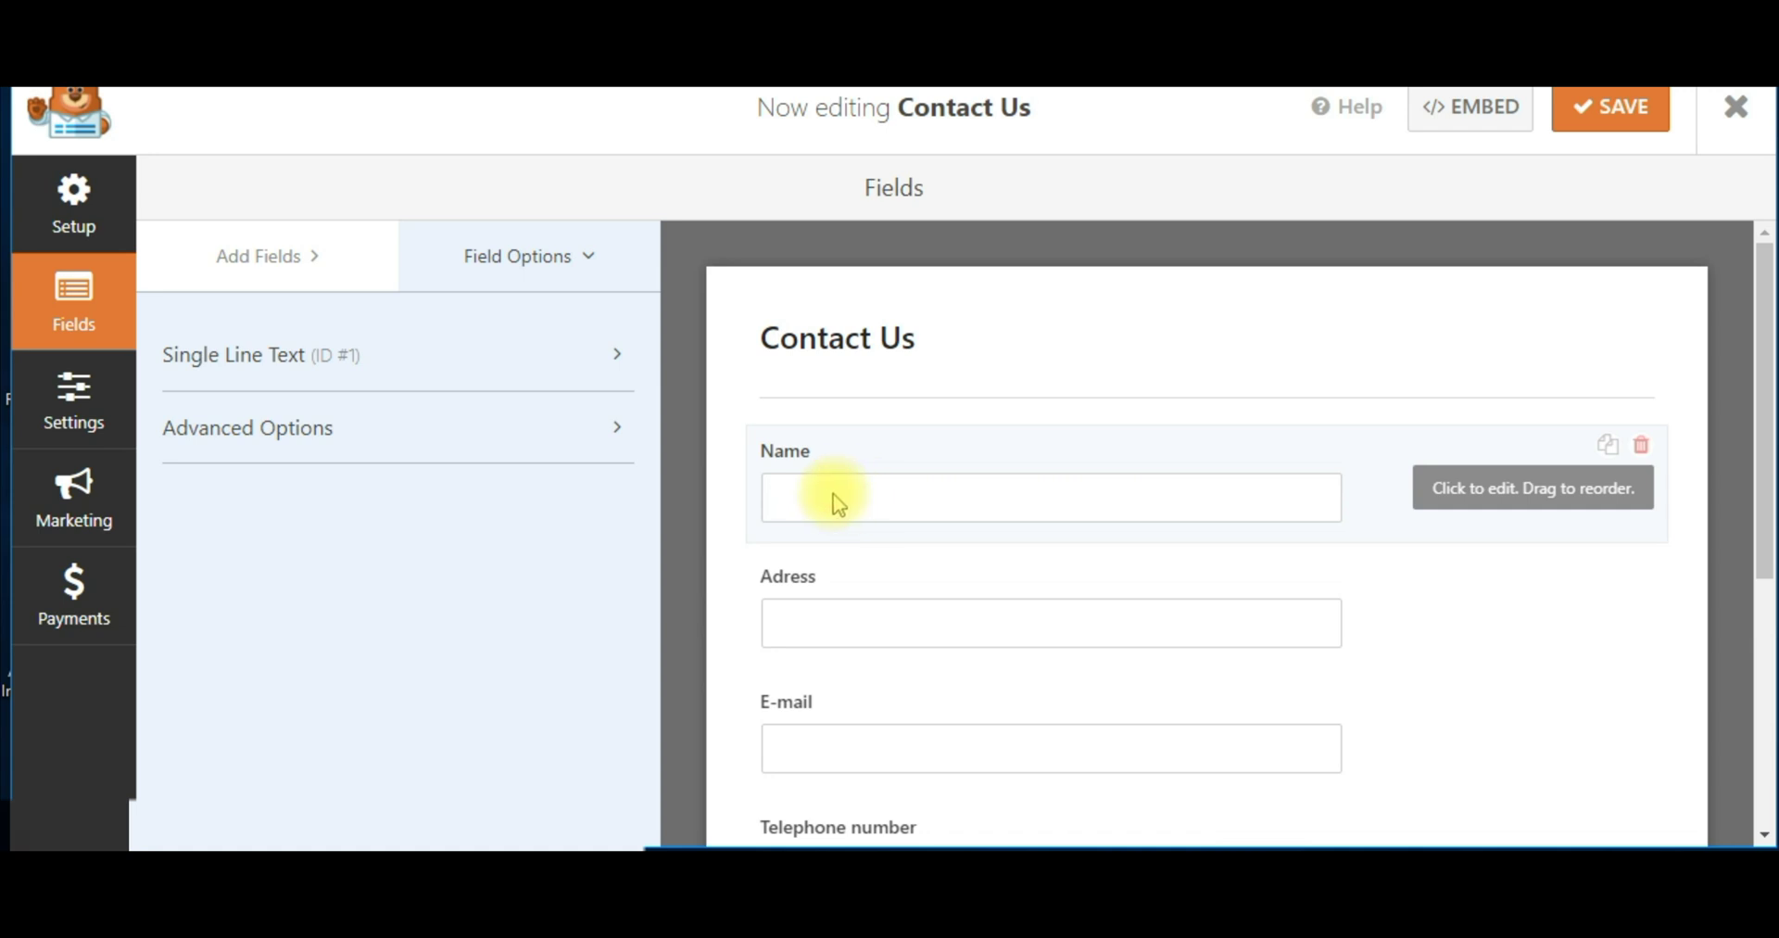
# - Mark the Name and E-mail fields as required
pyautogui.click(254, 383)
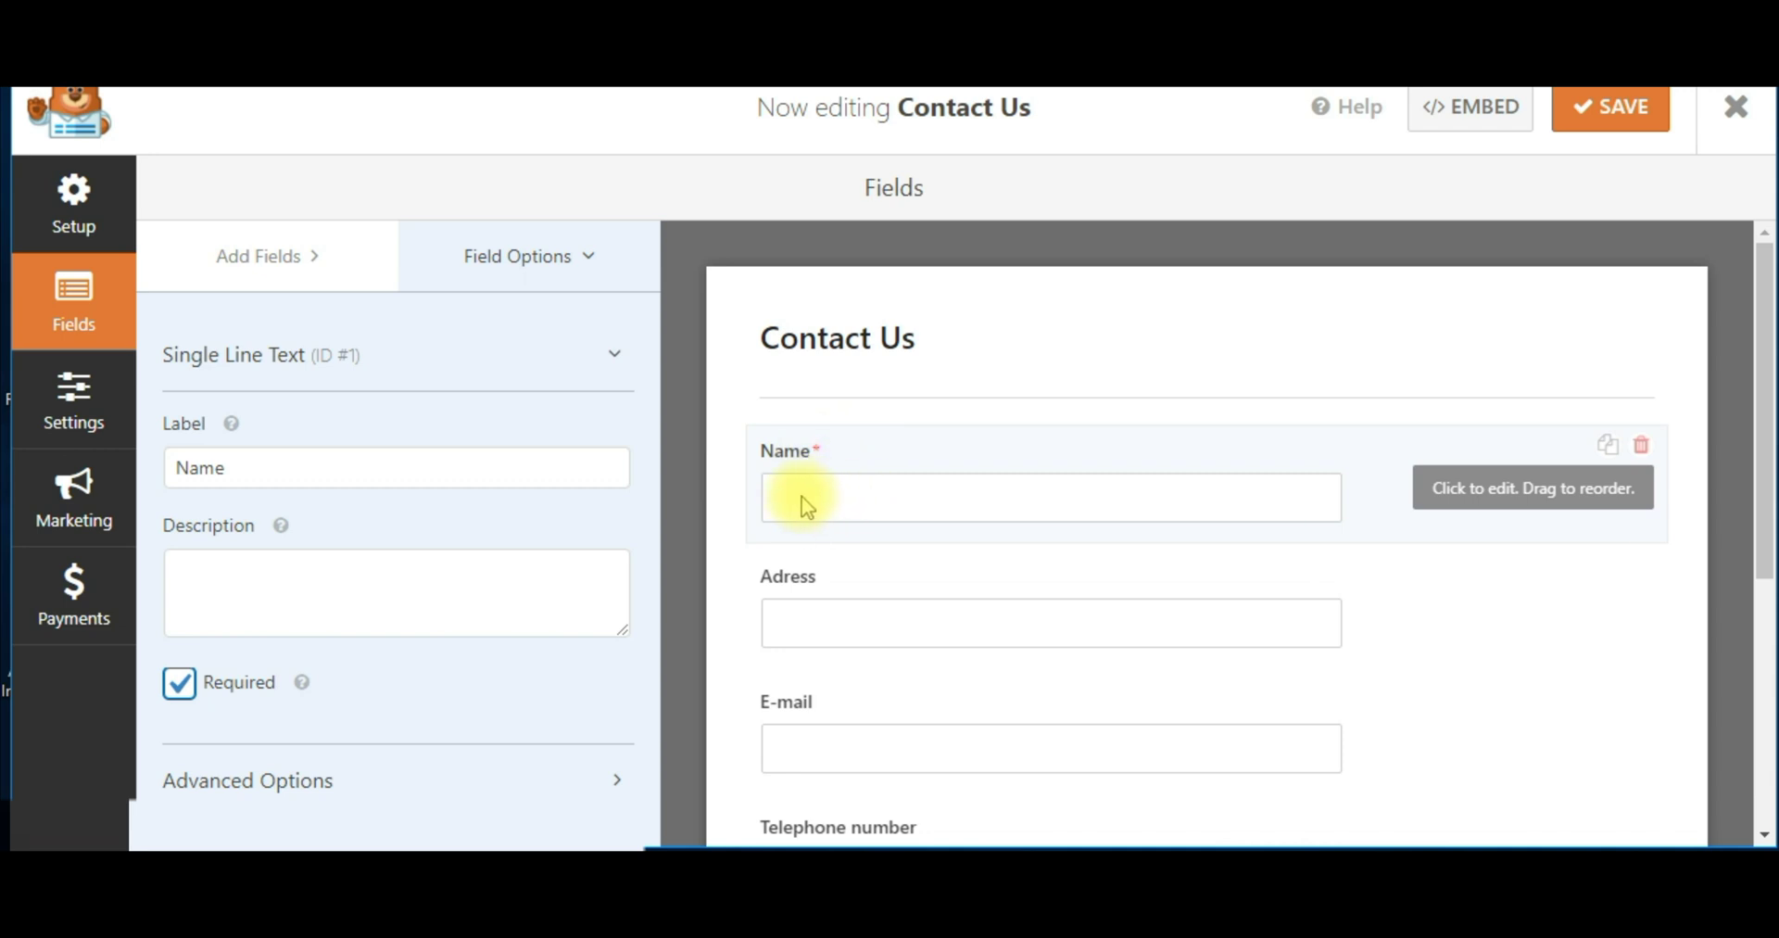
pyautogui.click(231, 363)
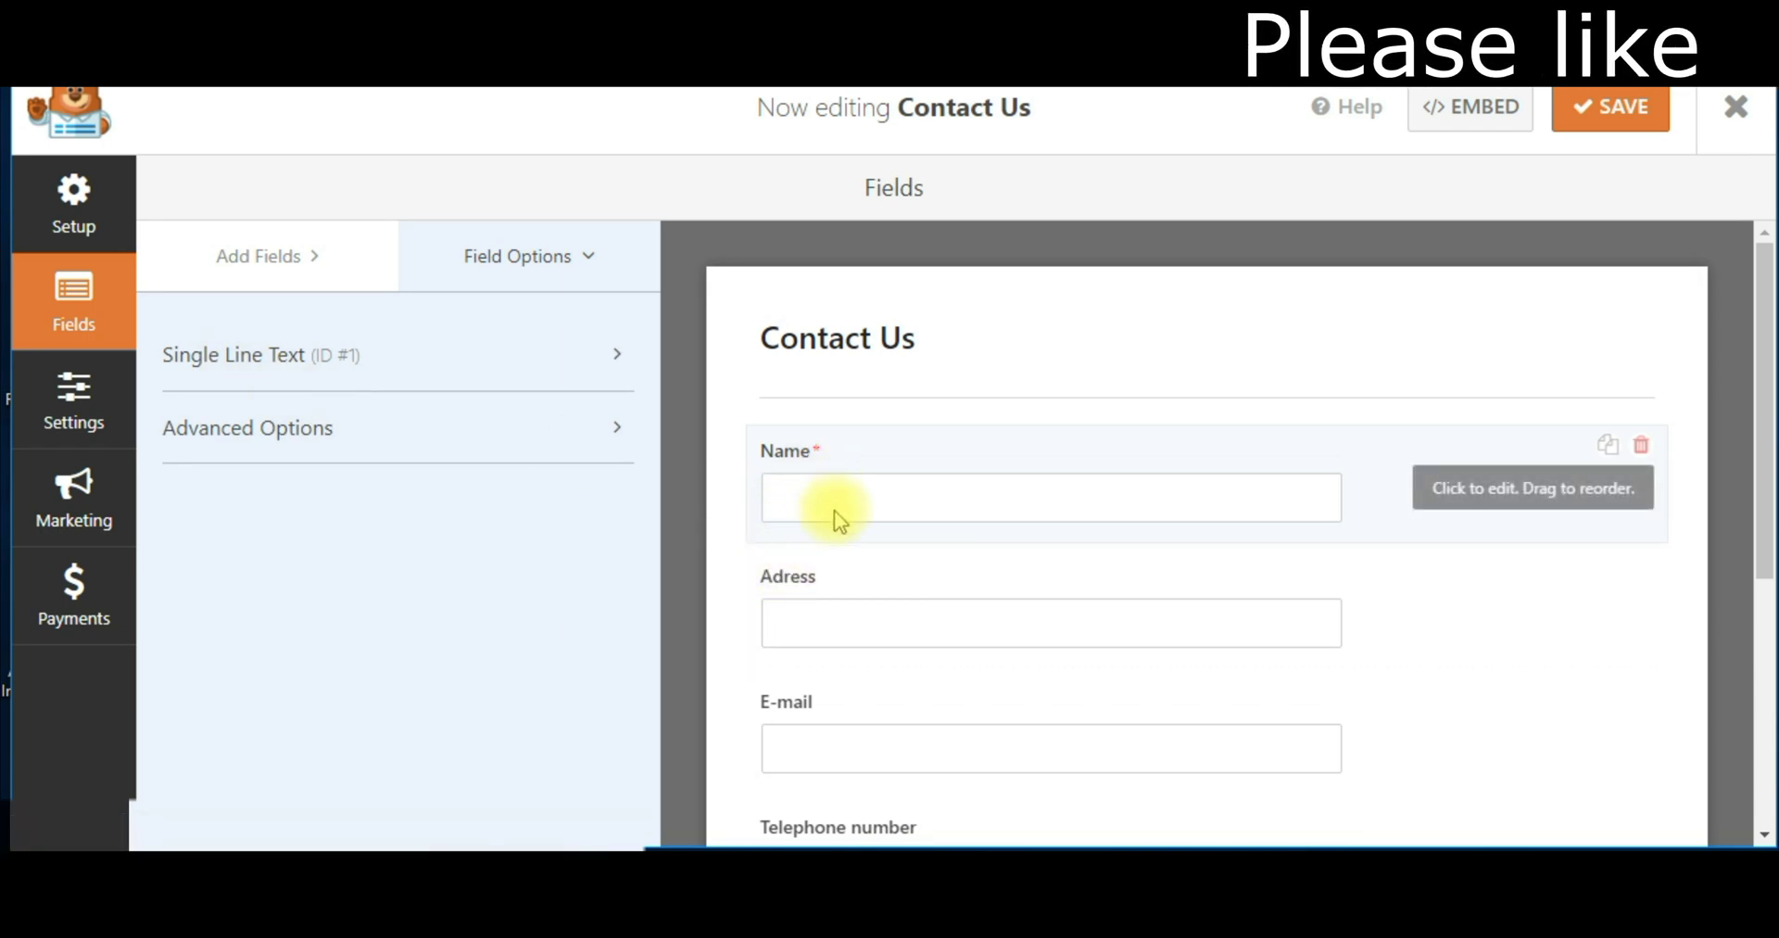
pyautogui.scroll(-1, 837, 523)
pyautogui.click(822, 591)
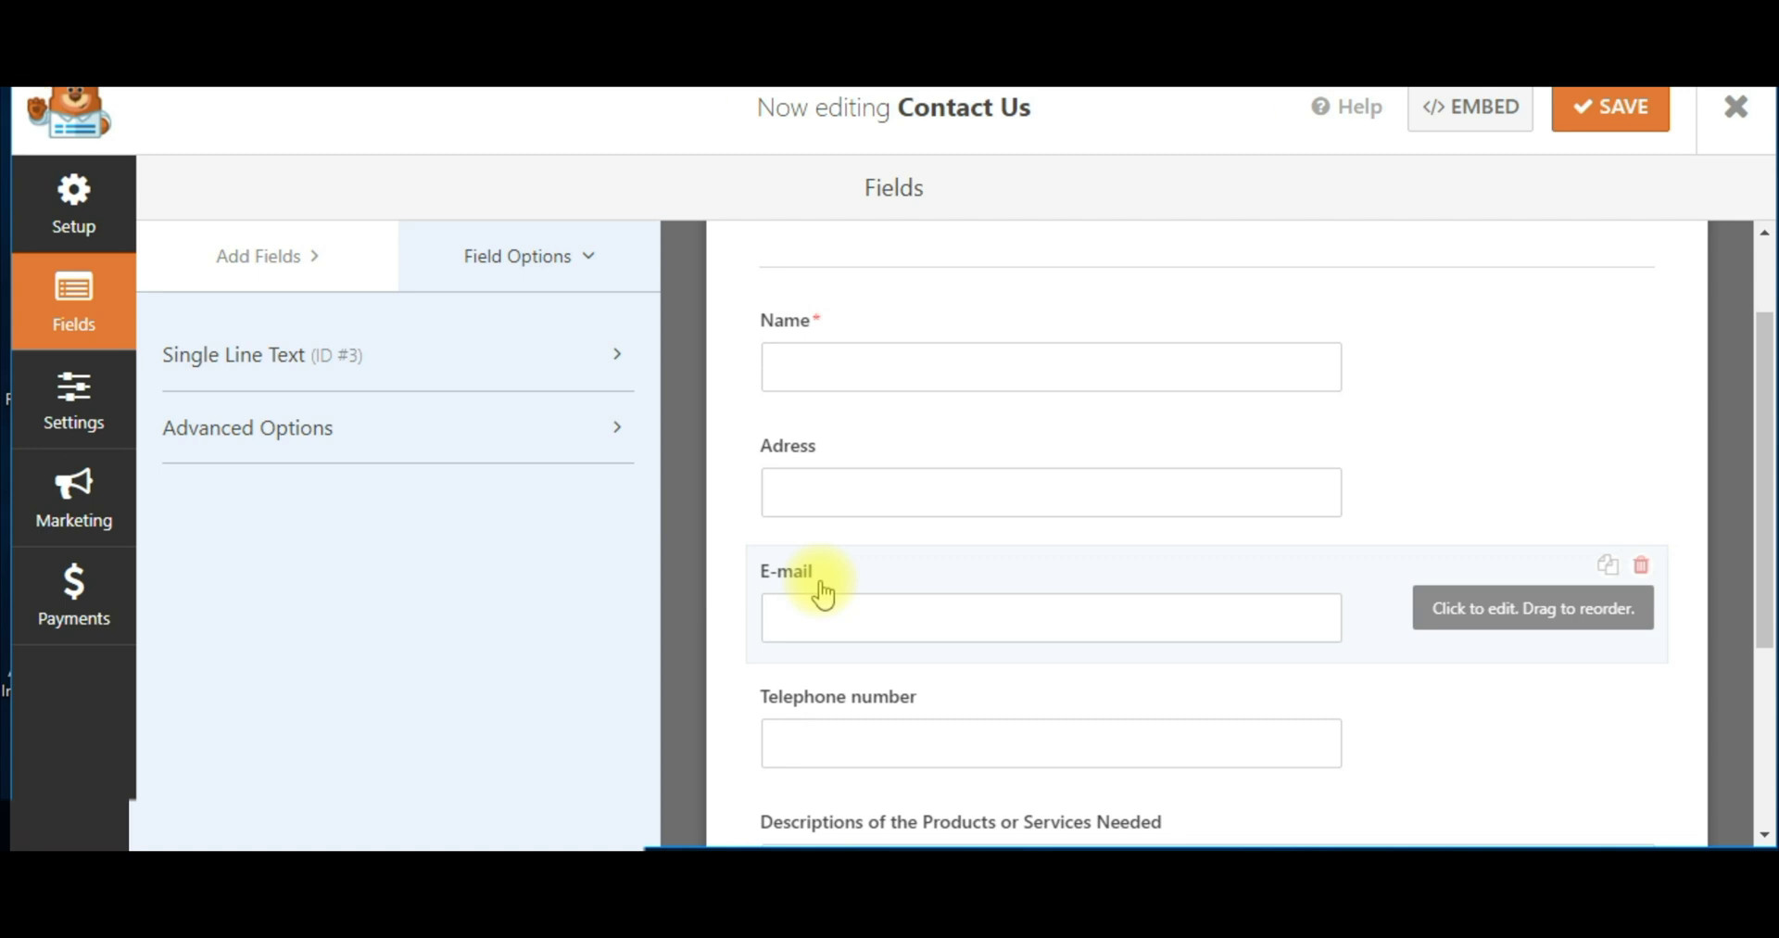
pyautogui.click(345, 359)
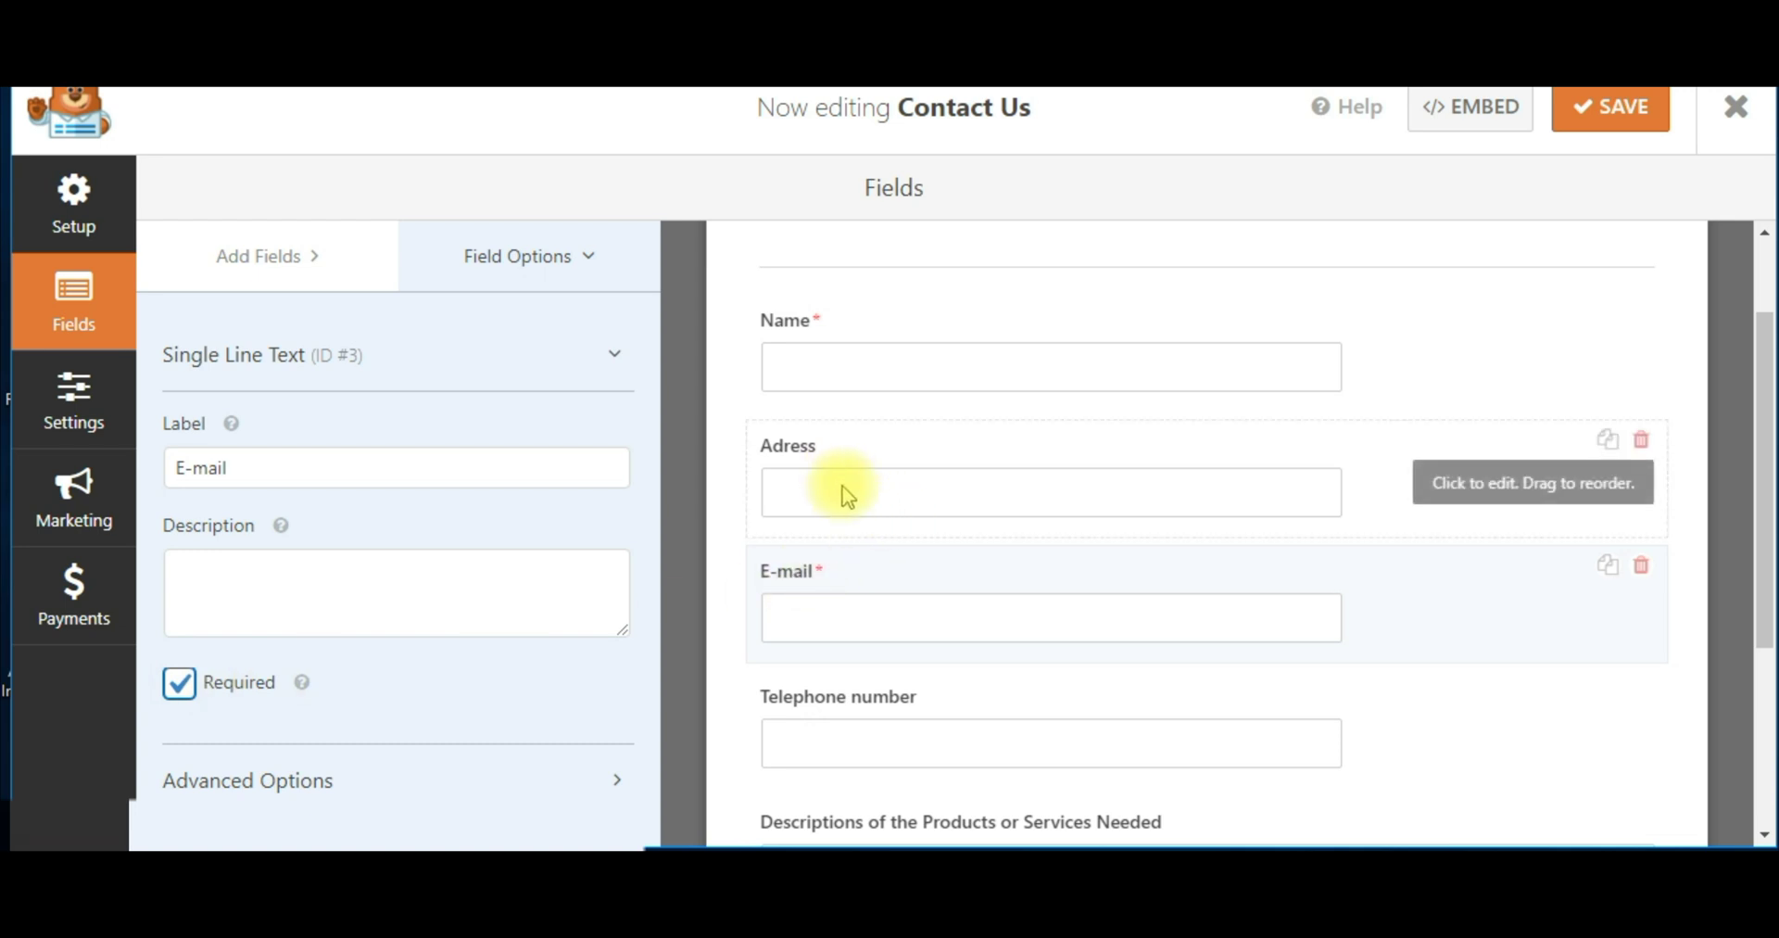
# - Mark the Telephone number and Descriptions fields as required
pyautogui.scroll(-2, 845, 496)
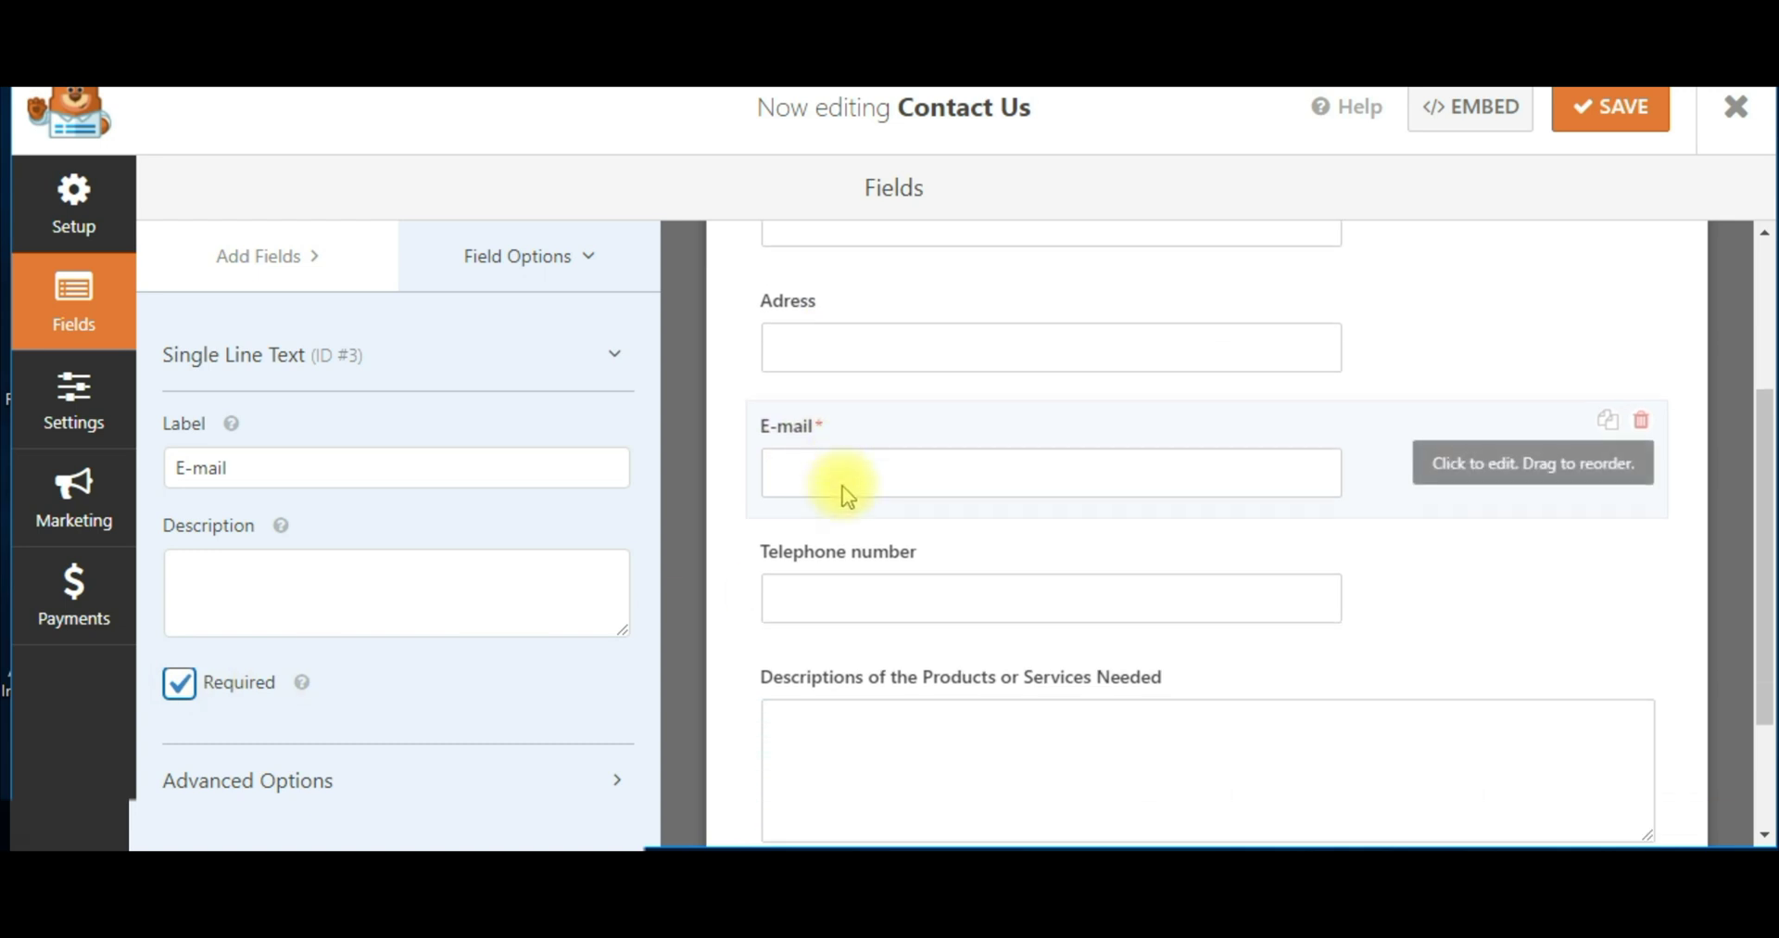
pyautogui.scroll(-2, 845, 492)
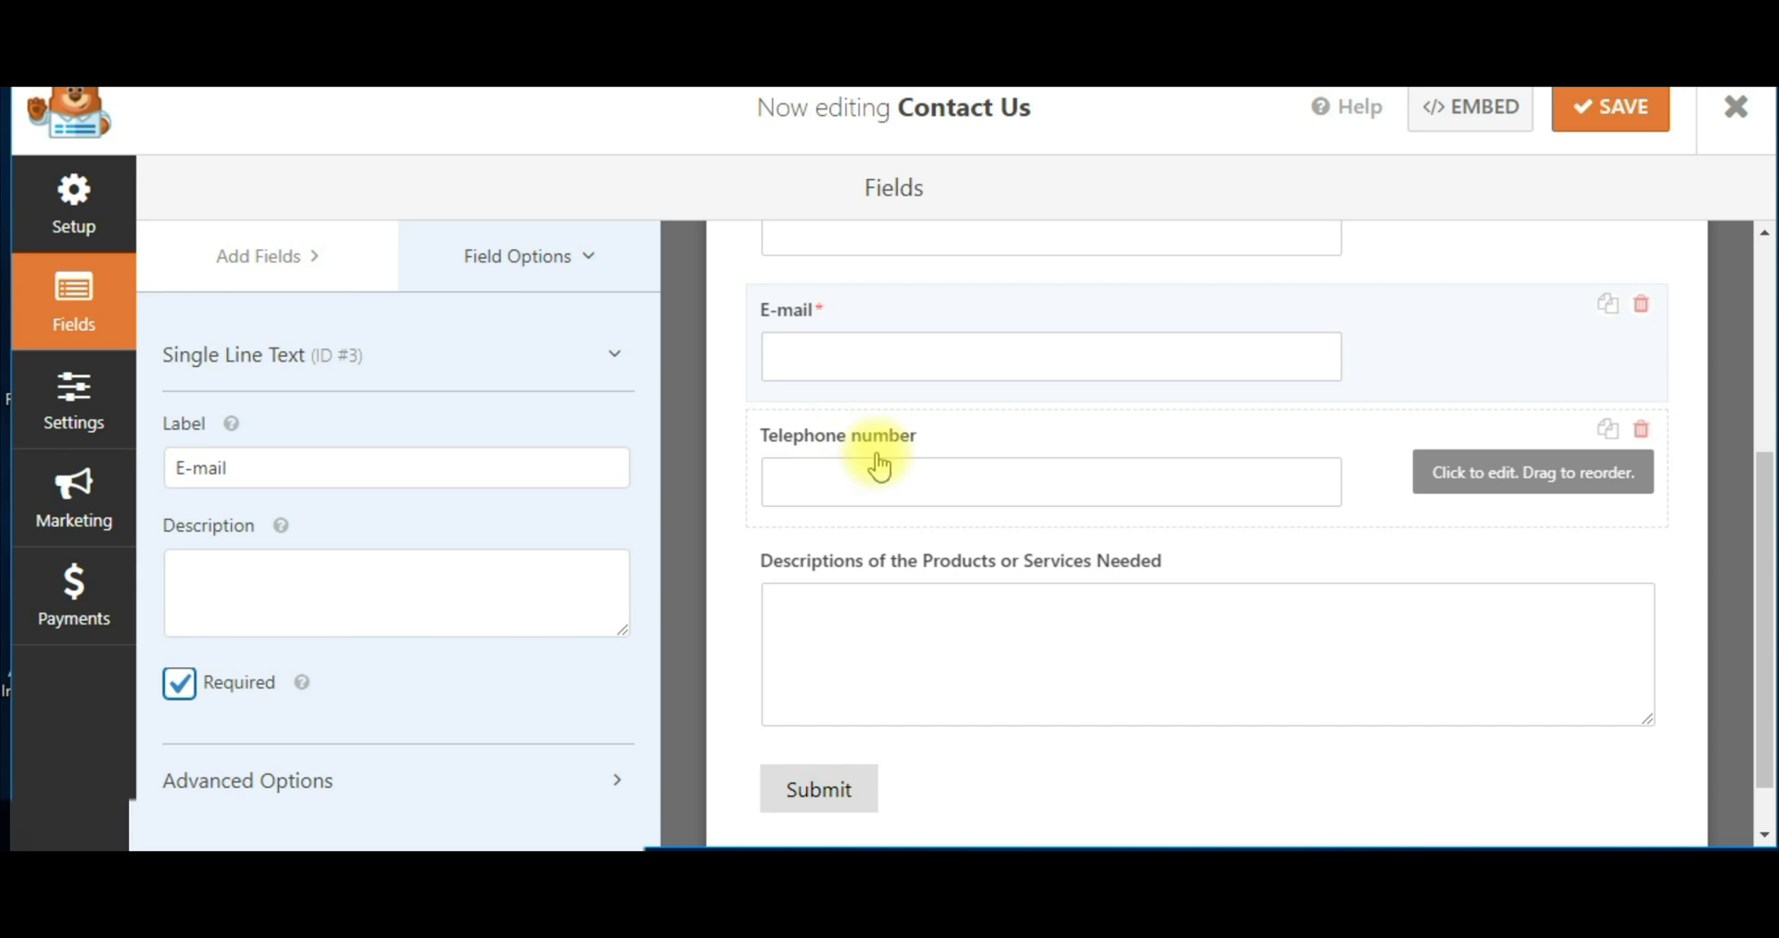
pyautogui.click(845, 460)
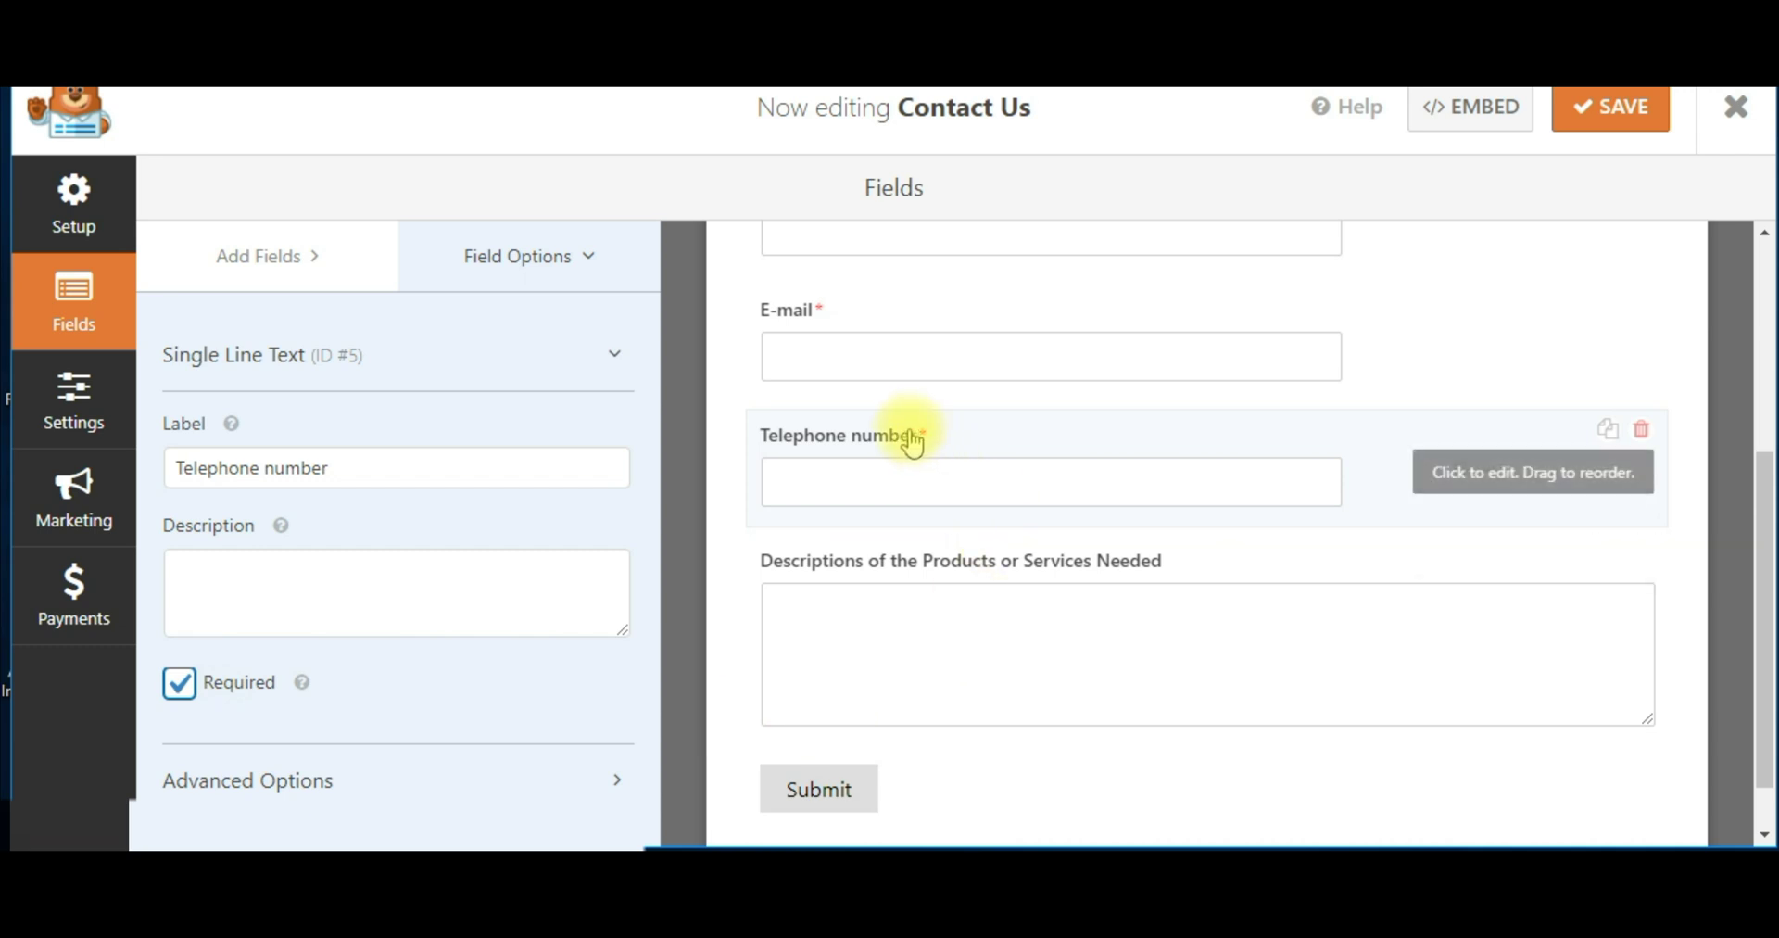
pyautogui.scroll(3, 933, 454)
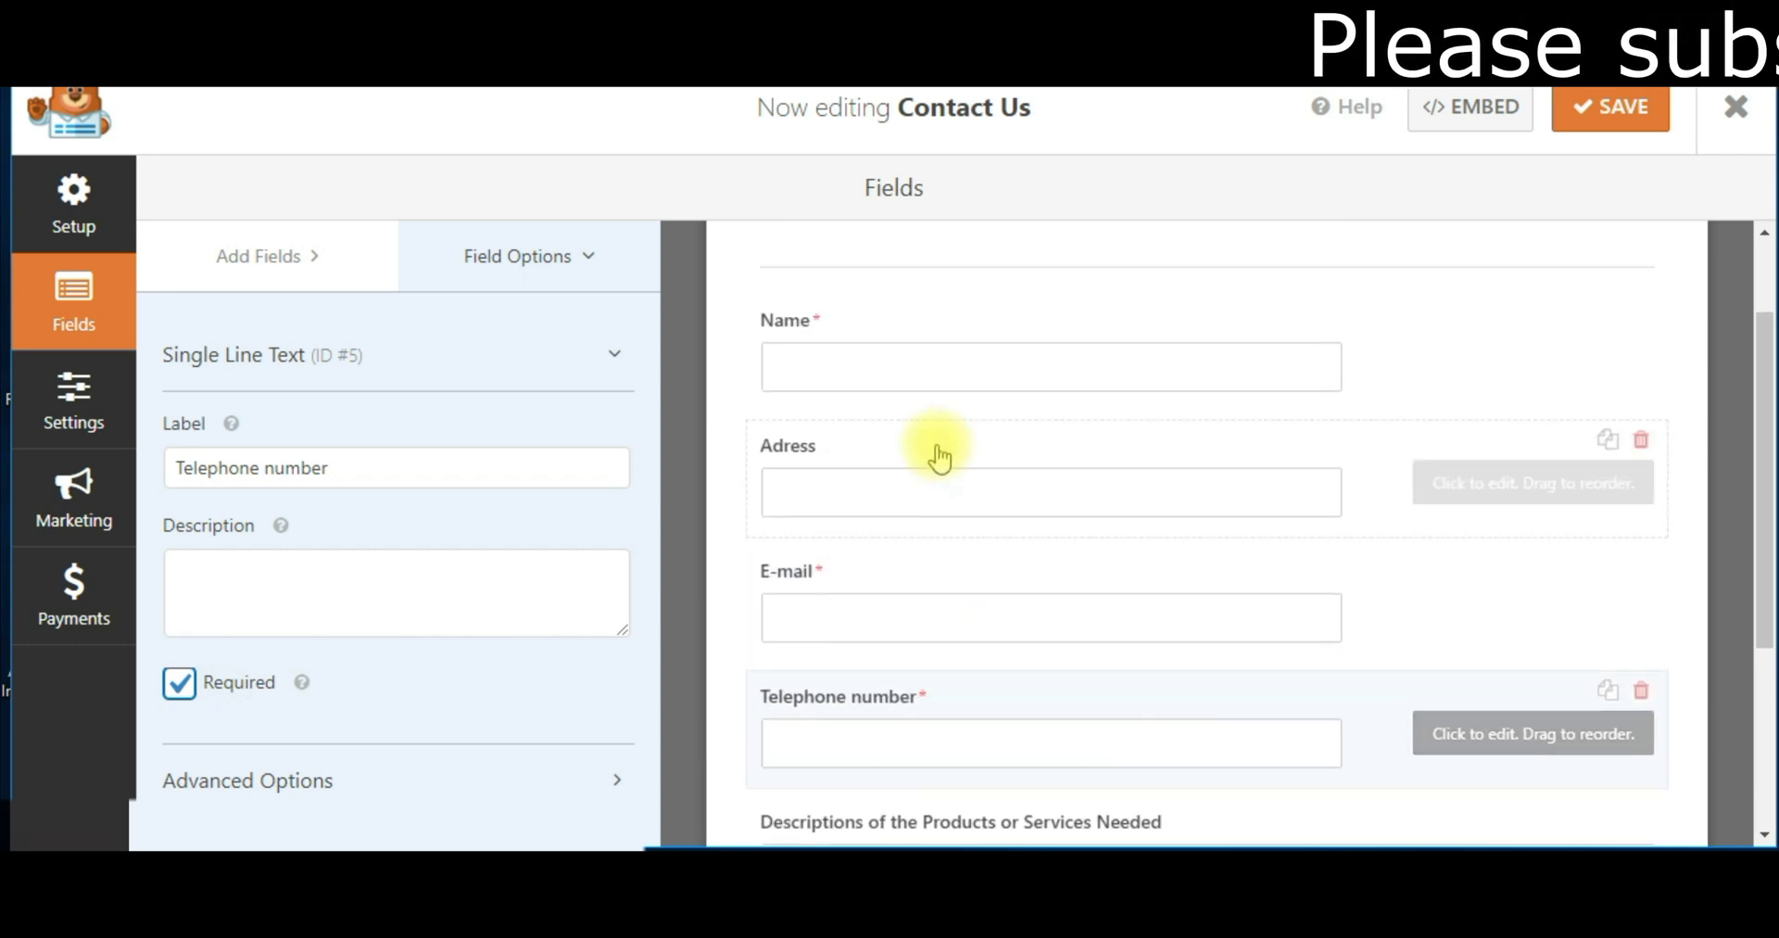
pyautogui.scroll(-4, 934, 451)
pyautogui.click(874, 547)
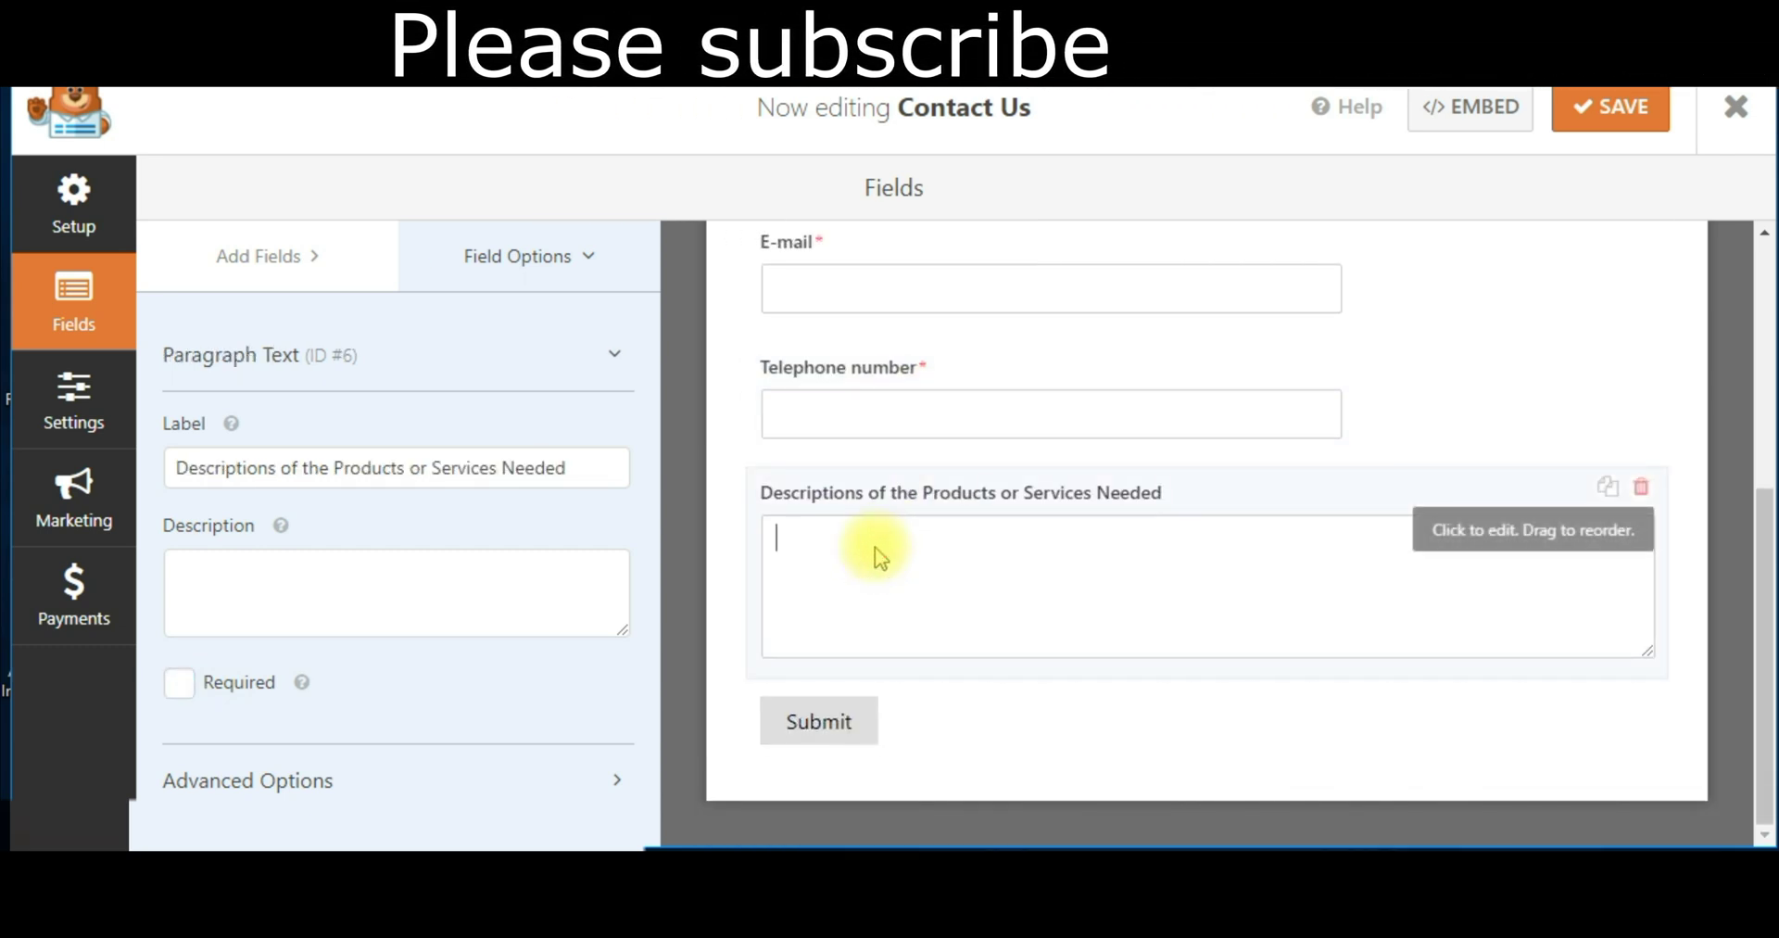
pyautogui.click(228, 688)
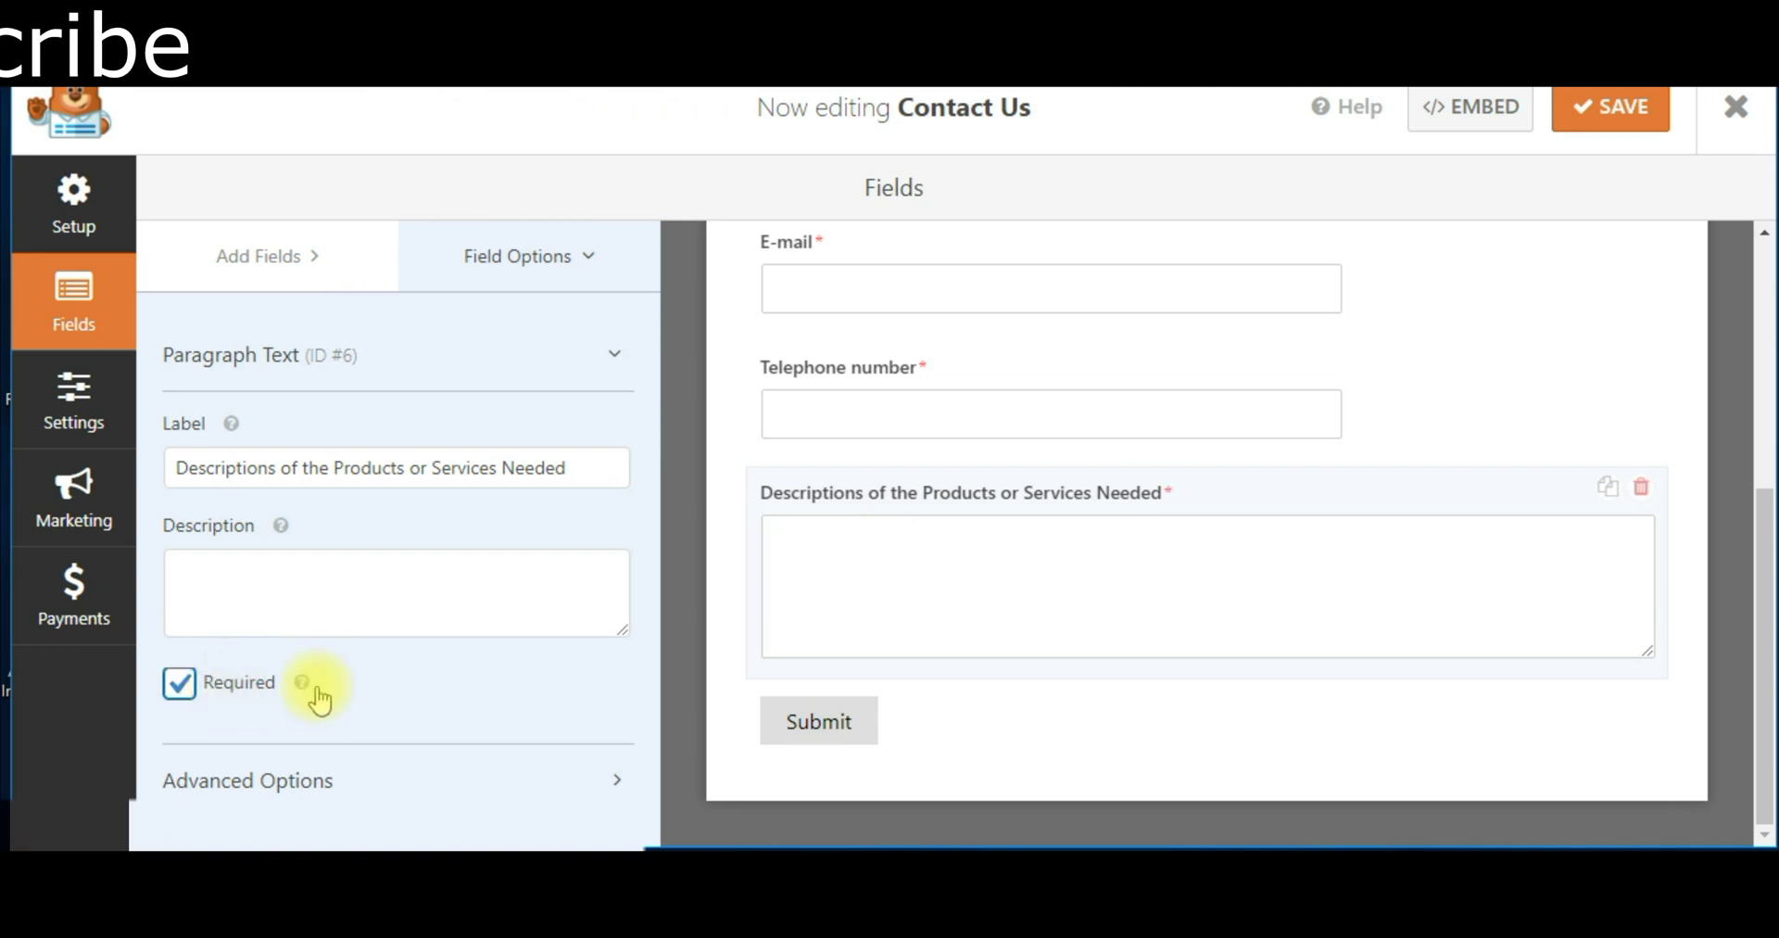
# - Save the Contact Us form and exit the form builder
pyautogui.scroll(1, 1161, 583)
pyautogui.scroll(2, 1161, 593)
pyautogui.click(1636, 110)
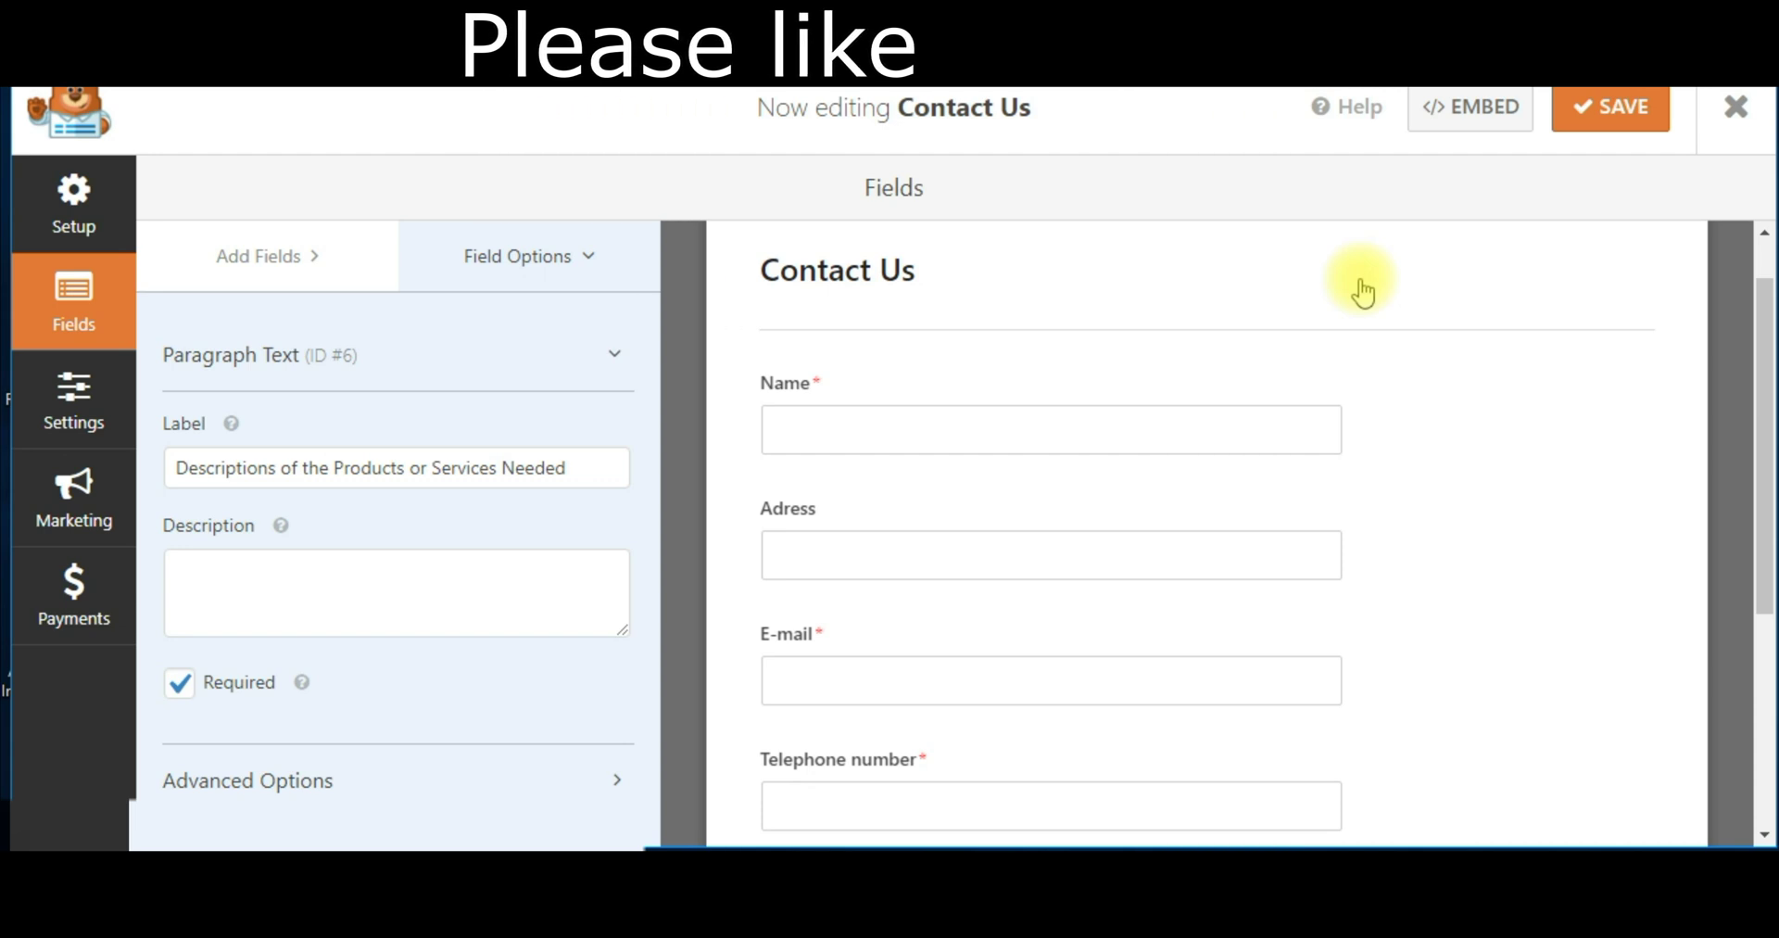
pyautogui.click(1361, 289)
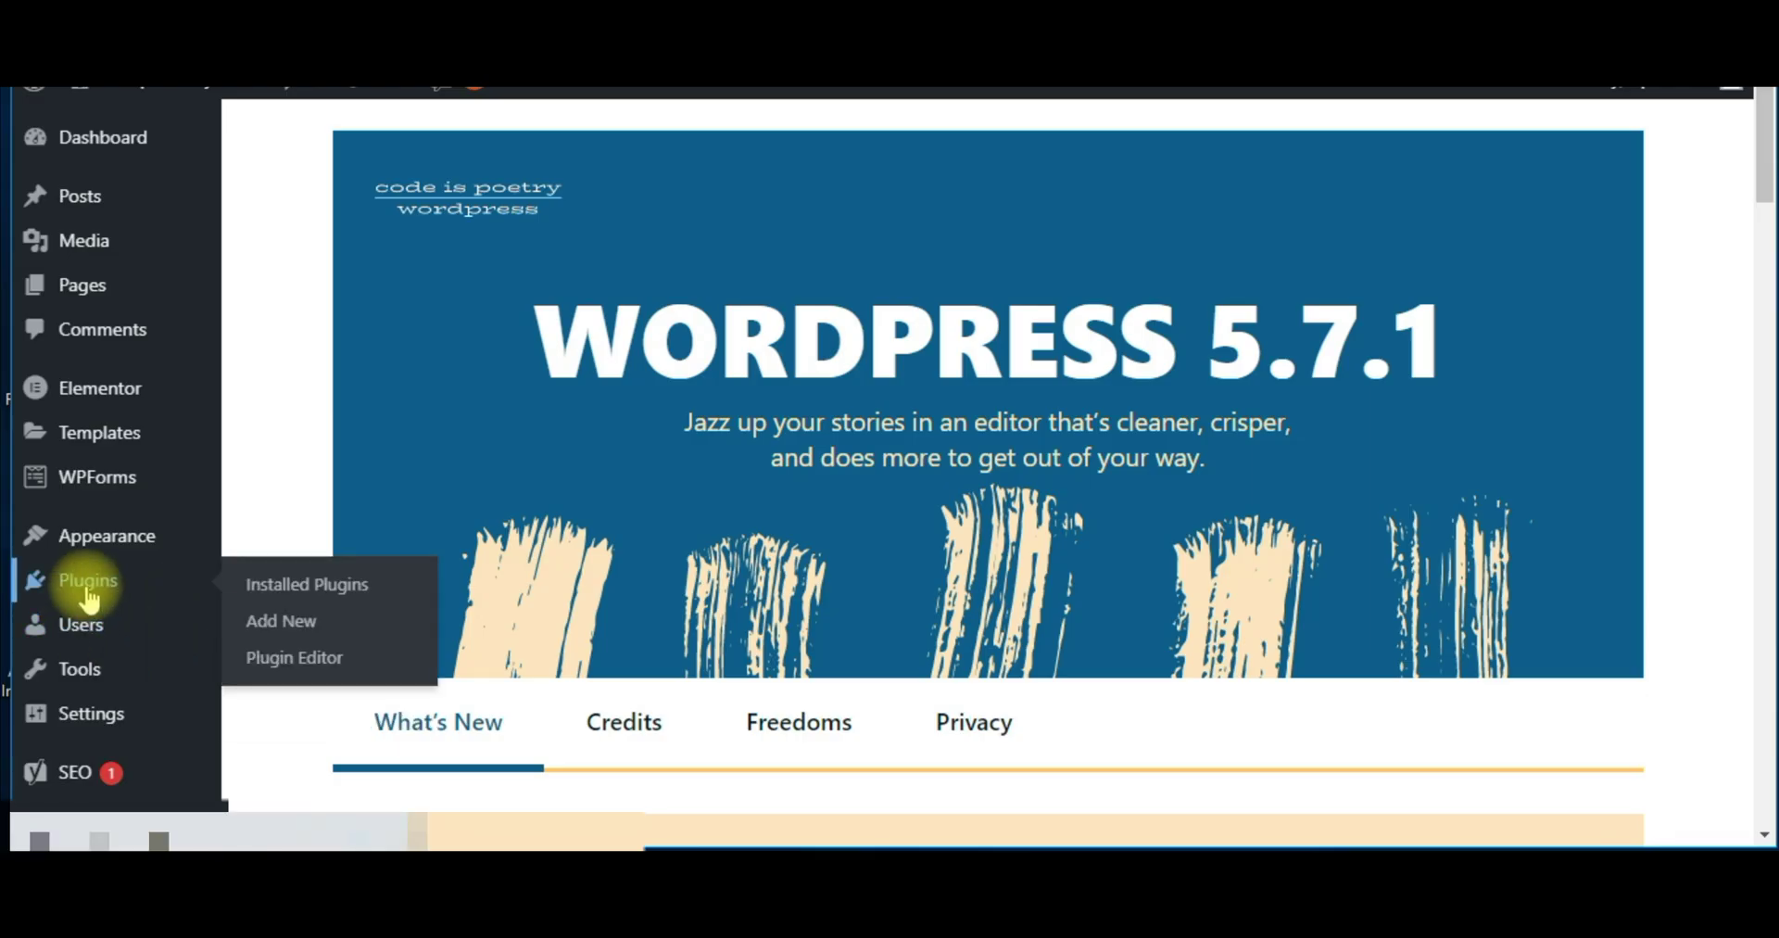
pyautogui.moveTo(96, 469)
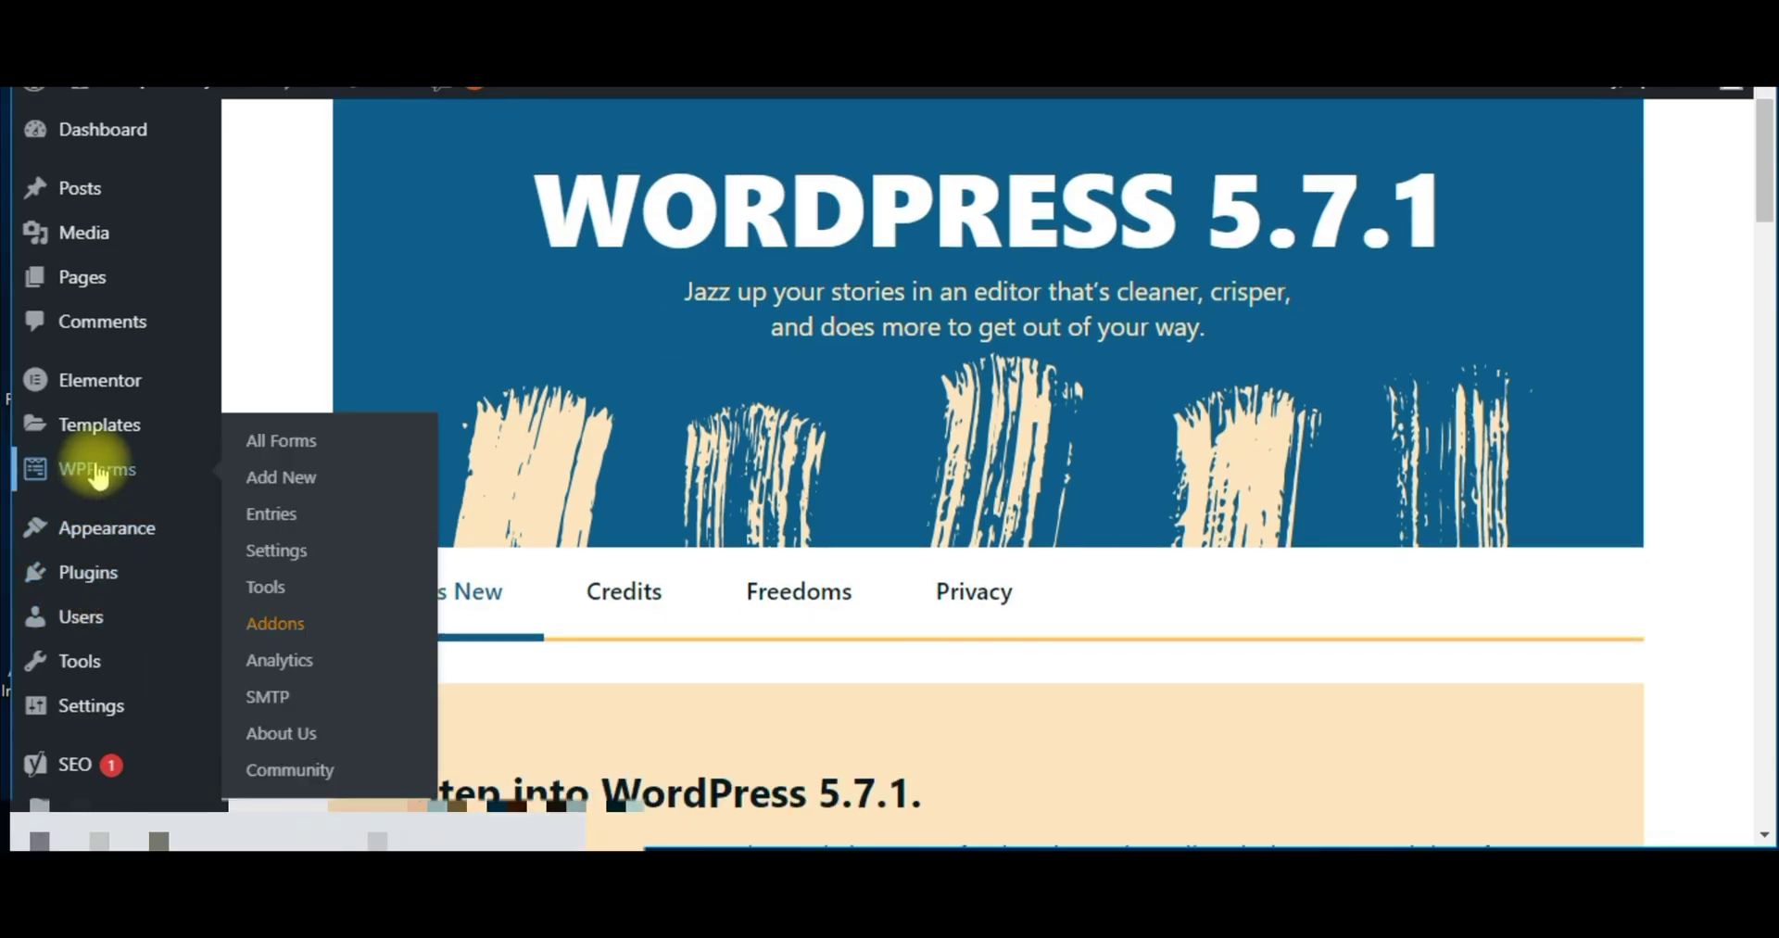
# - Copy the Contact Us shortcode [wpforms id="446"] from the All Forms list
pyautogui.click(308, 456)
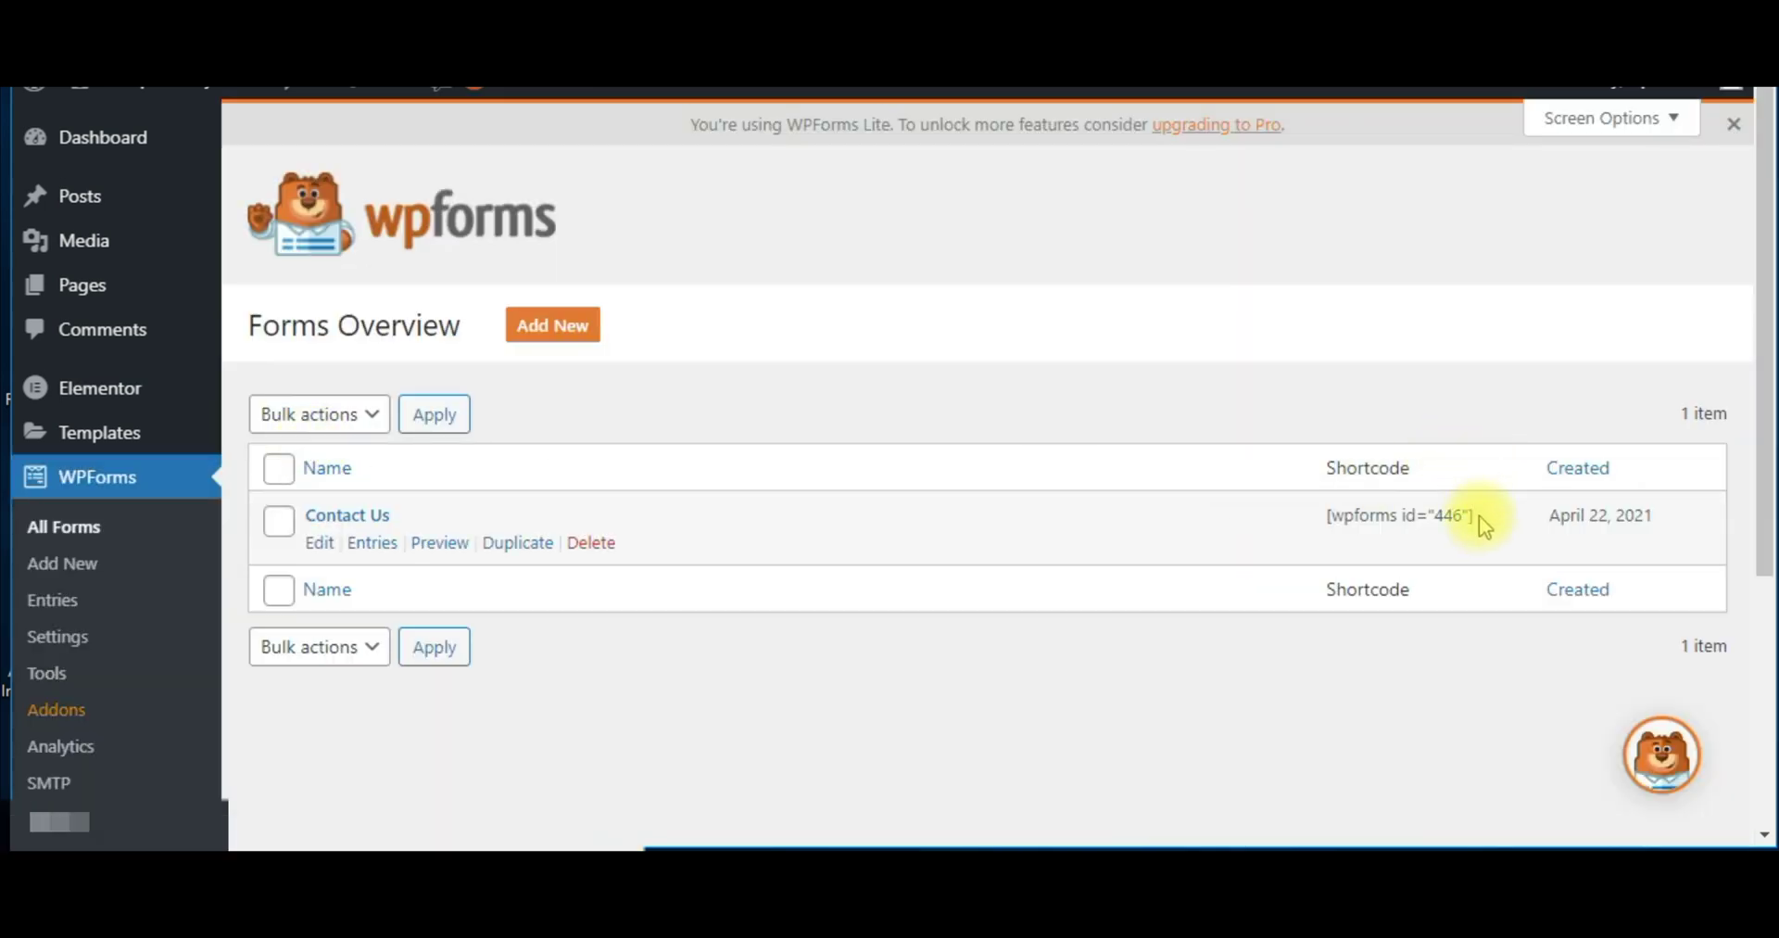
pyautogui.moveTo(1473, 515); pyautogui.dragTo(1327, 515)
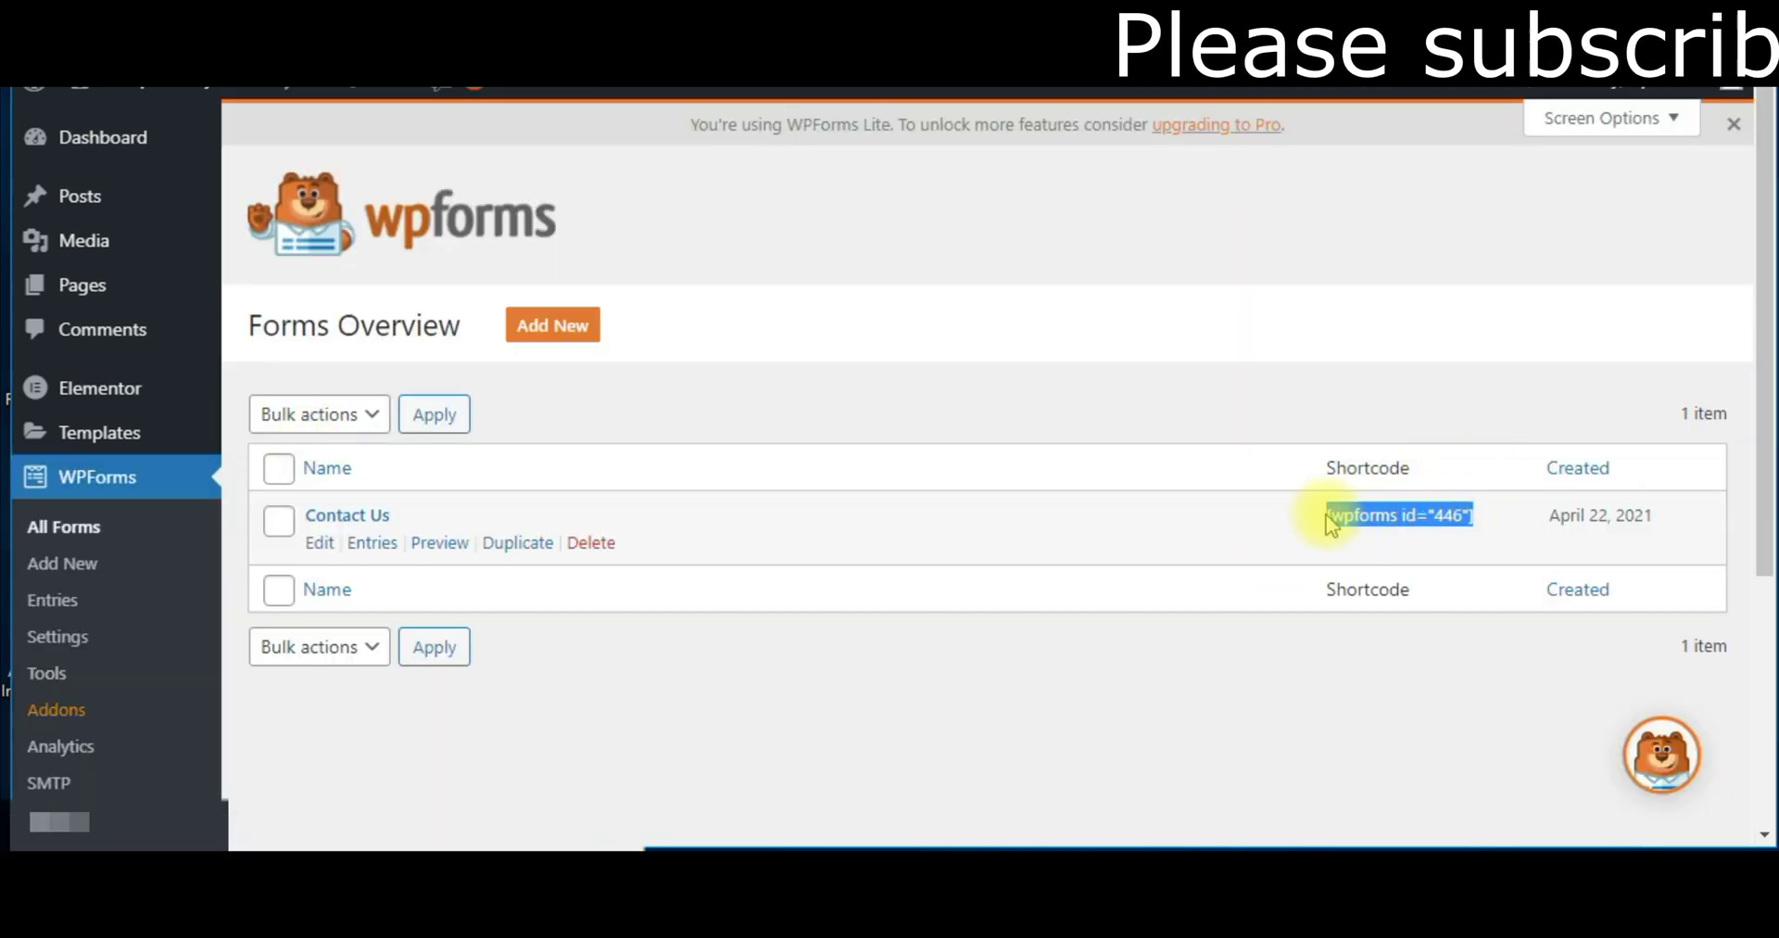
pyautogui.rightClick(1327, 518)
pyautogui.click(1395, 544)
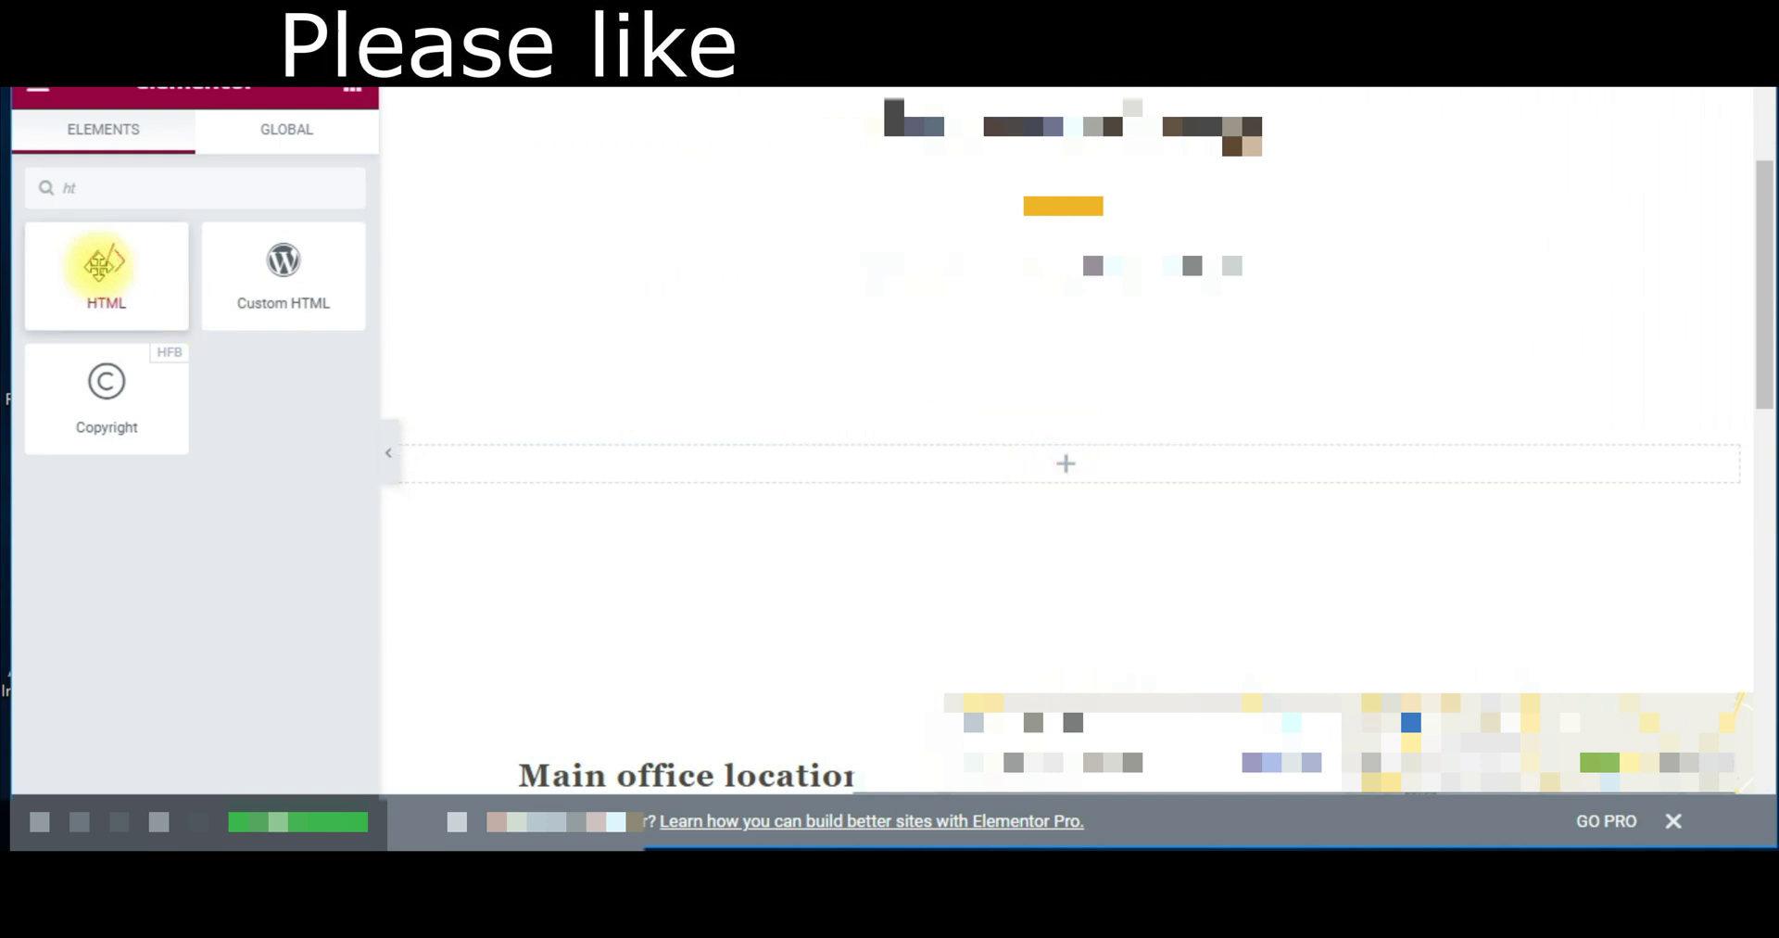
# - Drop an HTML widget onto the page and paste the [wpforms id="446"] shortcode into it
pyautogui.moveTo(99, 264)
pyautogui.mouseDown()
pyautogui.moveTo(596, 397)
pyautogui.moveTo(1054, 465)
pyautogui.mouseUp()
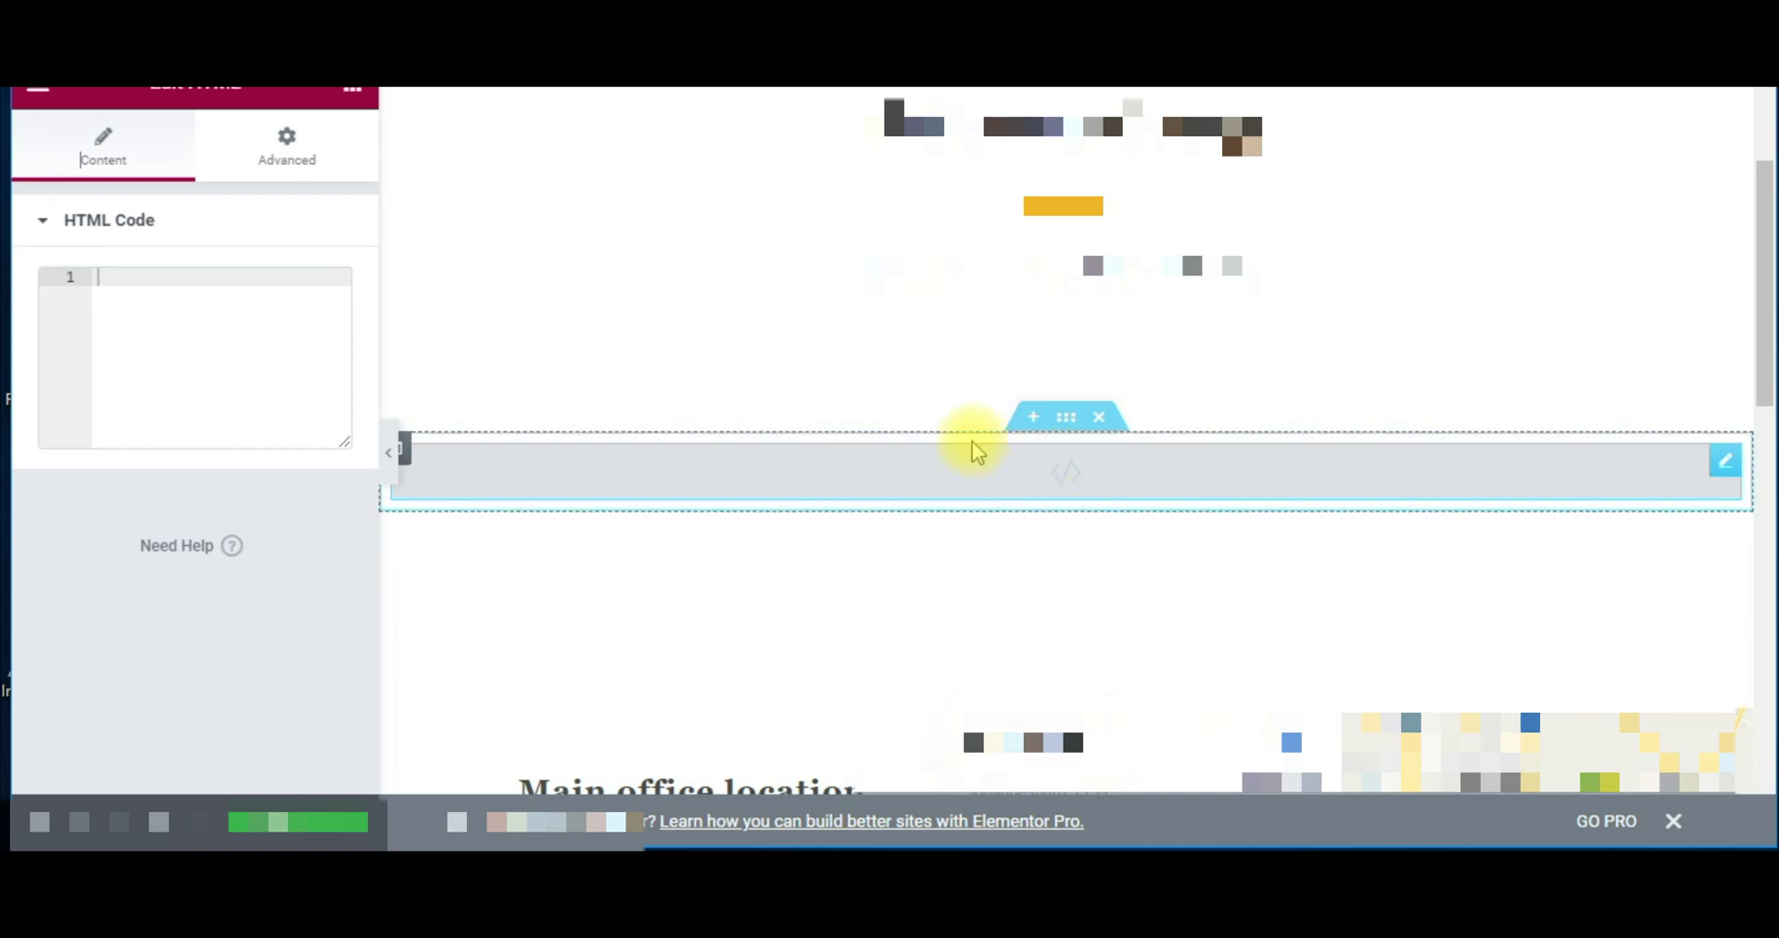
pyautogui.rightClick(163, 275)
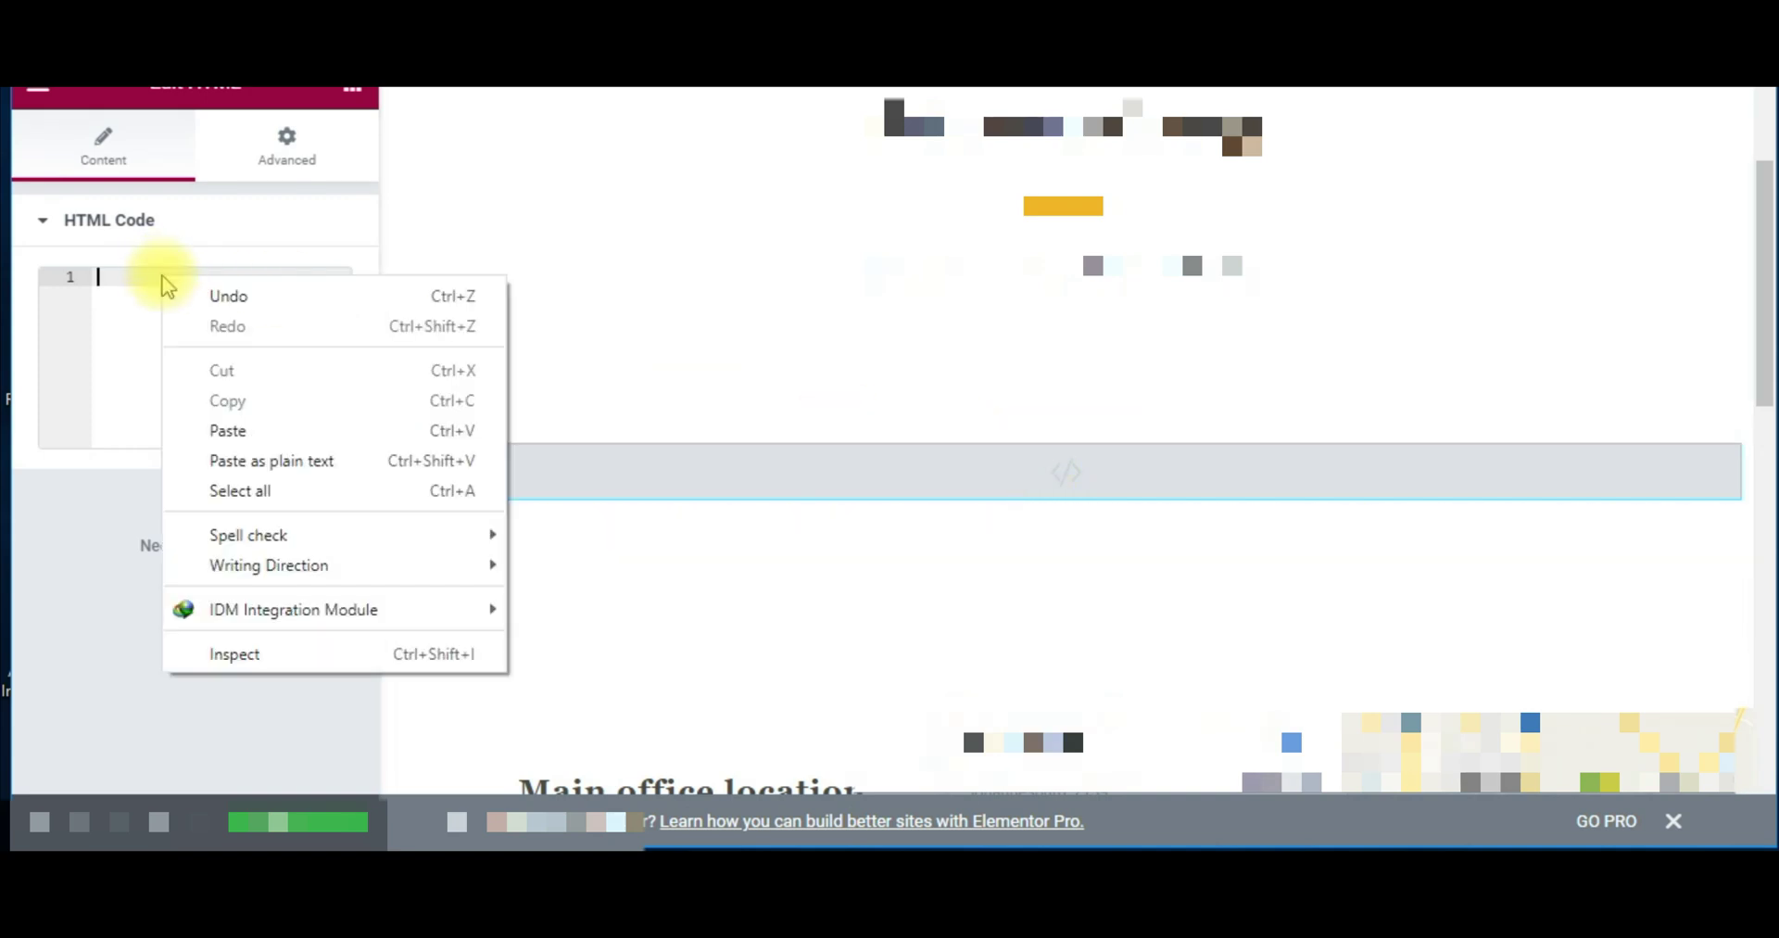
pyautogui.click(243, 431)
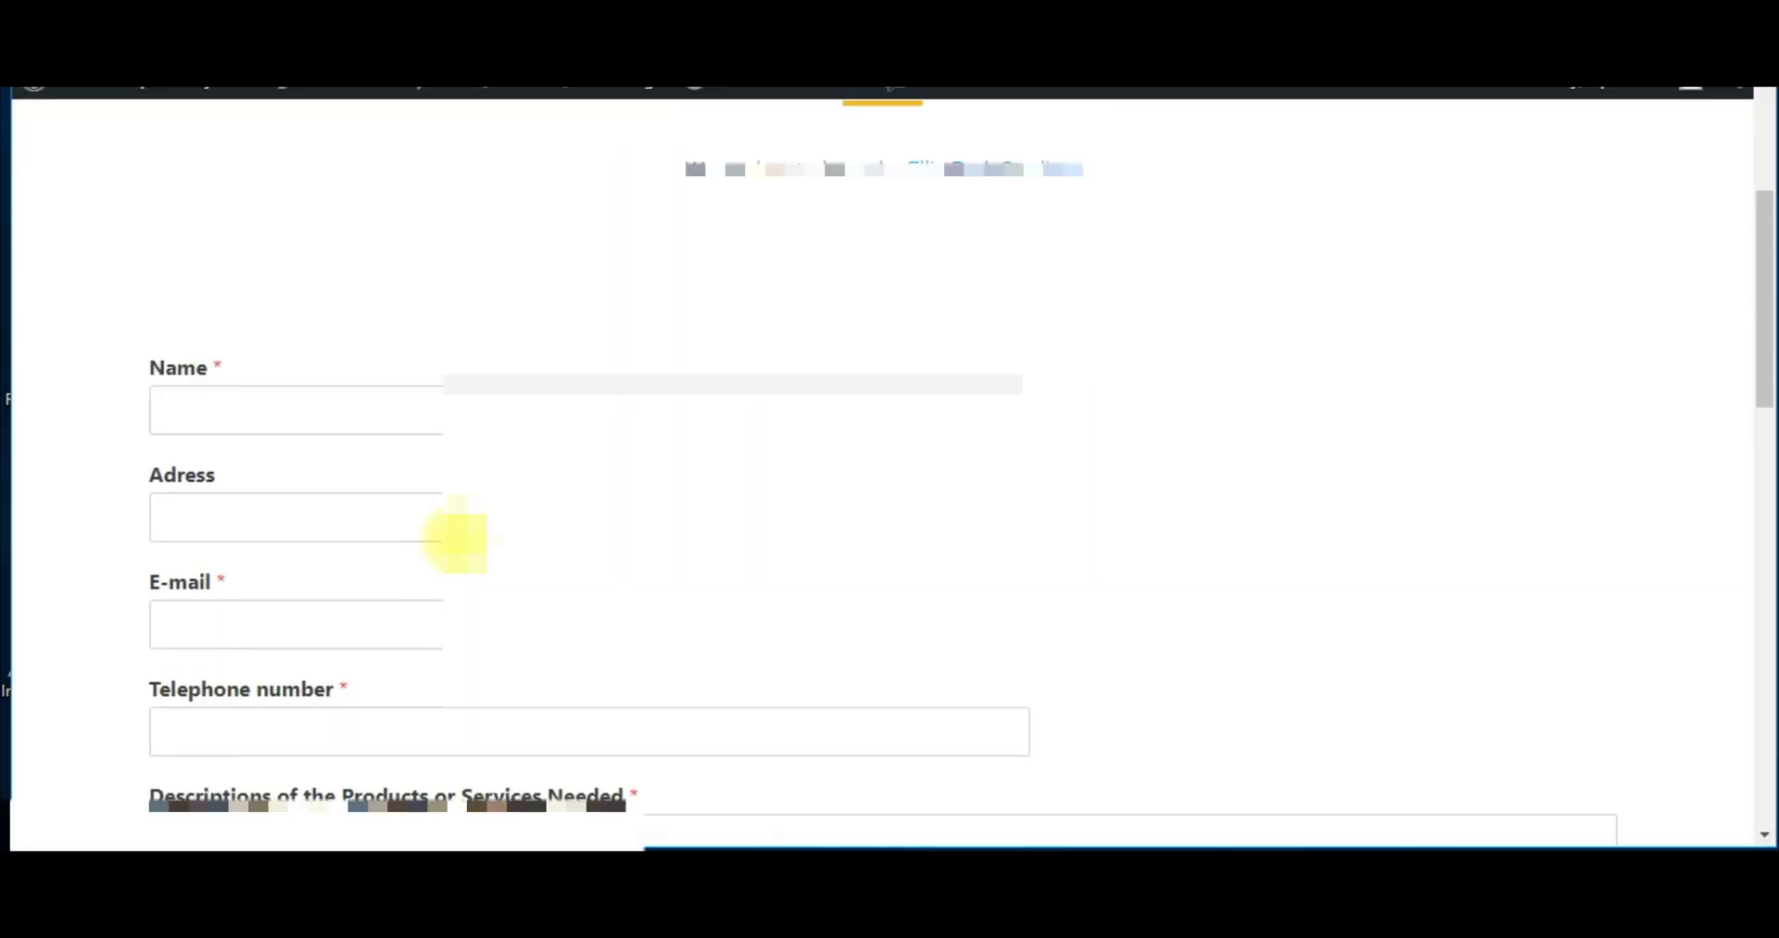
# - Scroll the page preview to the Contact Us form and test resizing its Descriptions box
pyautogui.scroll(-2, 445, 500)
pyautogui.scroll(-2, 418, 374)
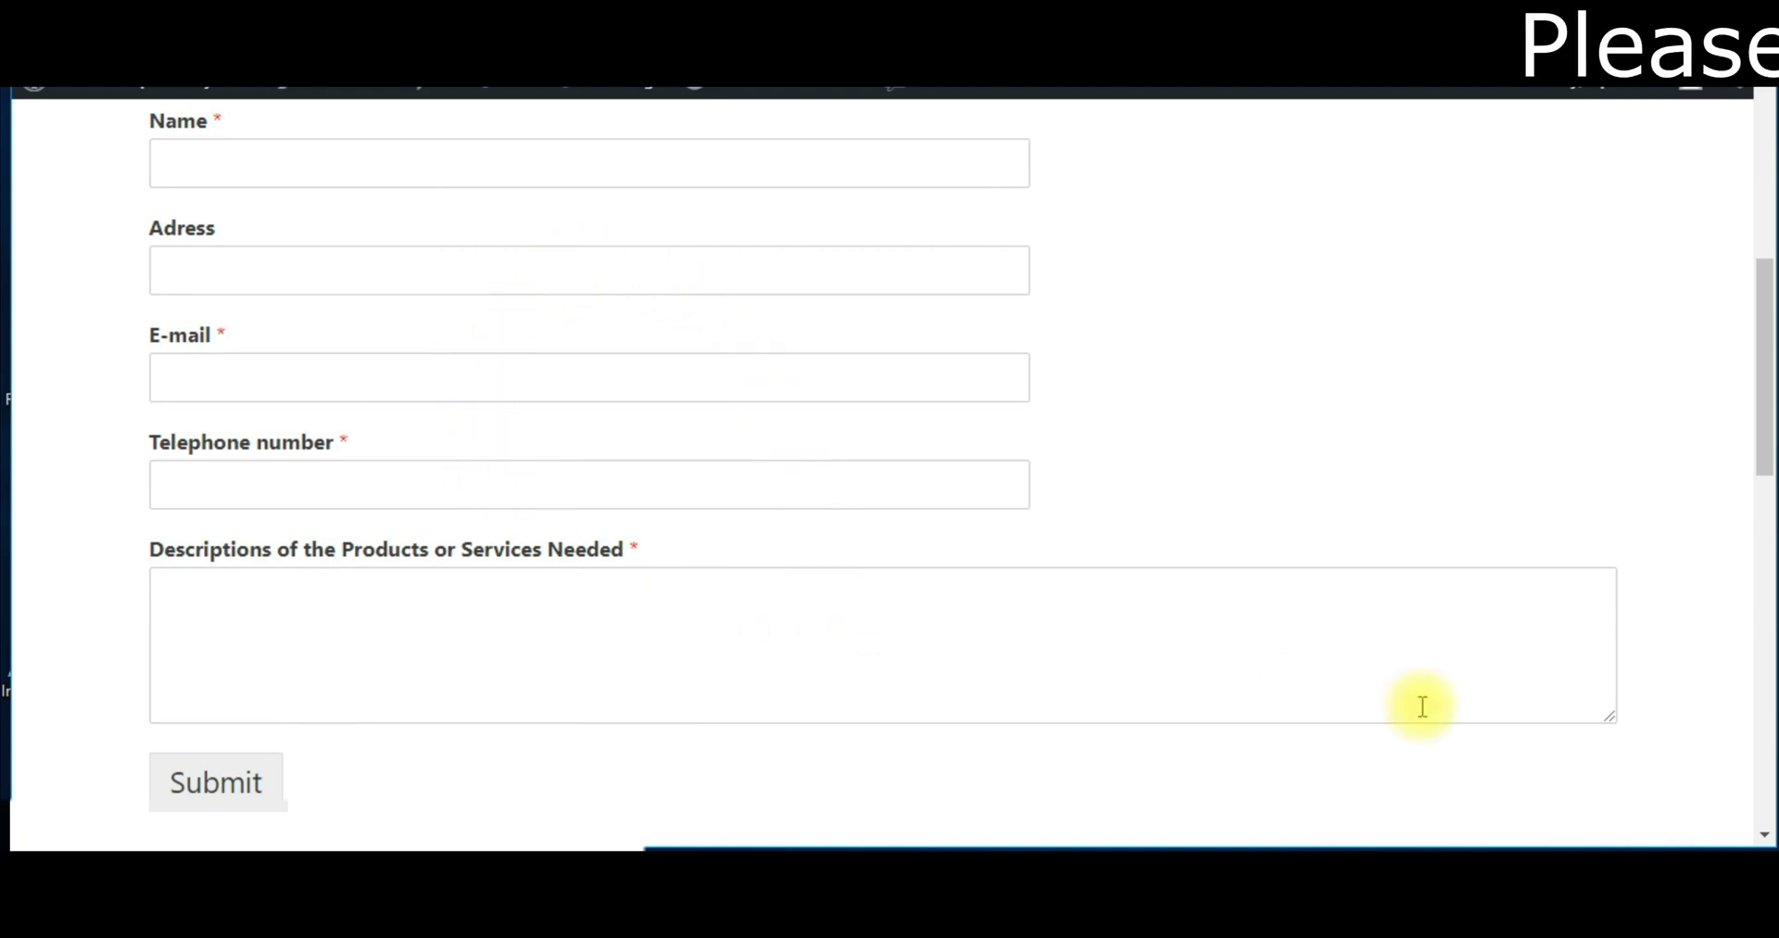
pyautogui.click(1616, 718)
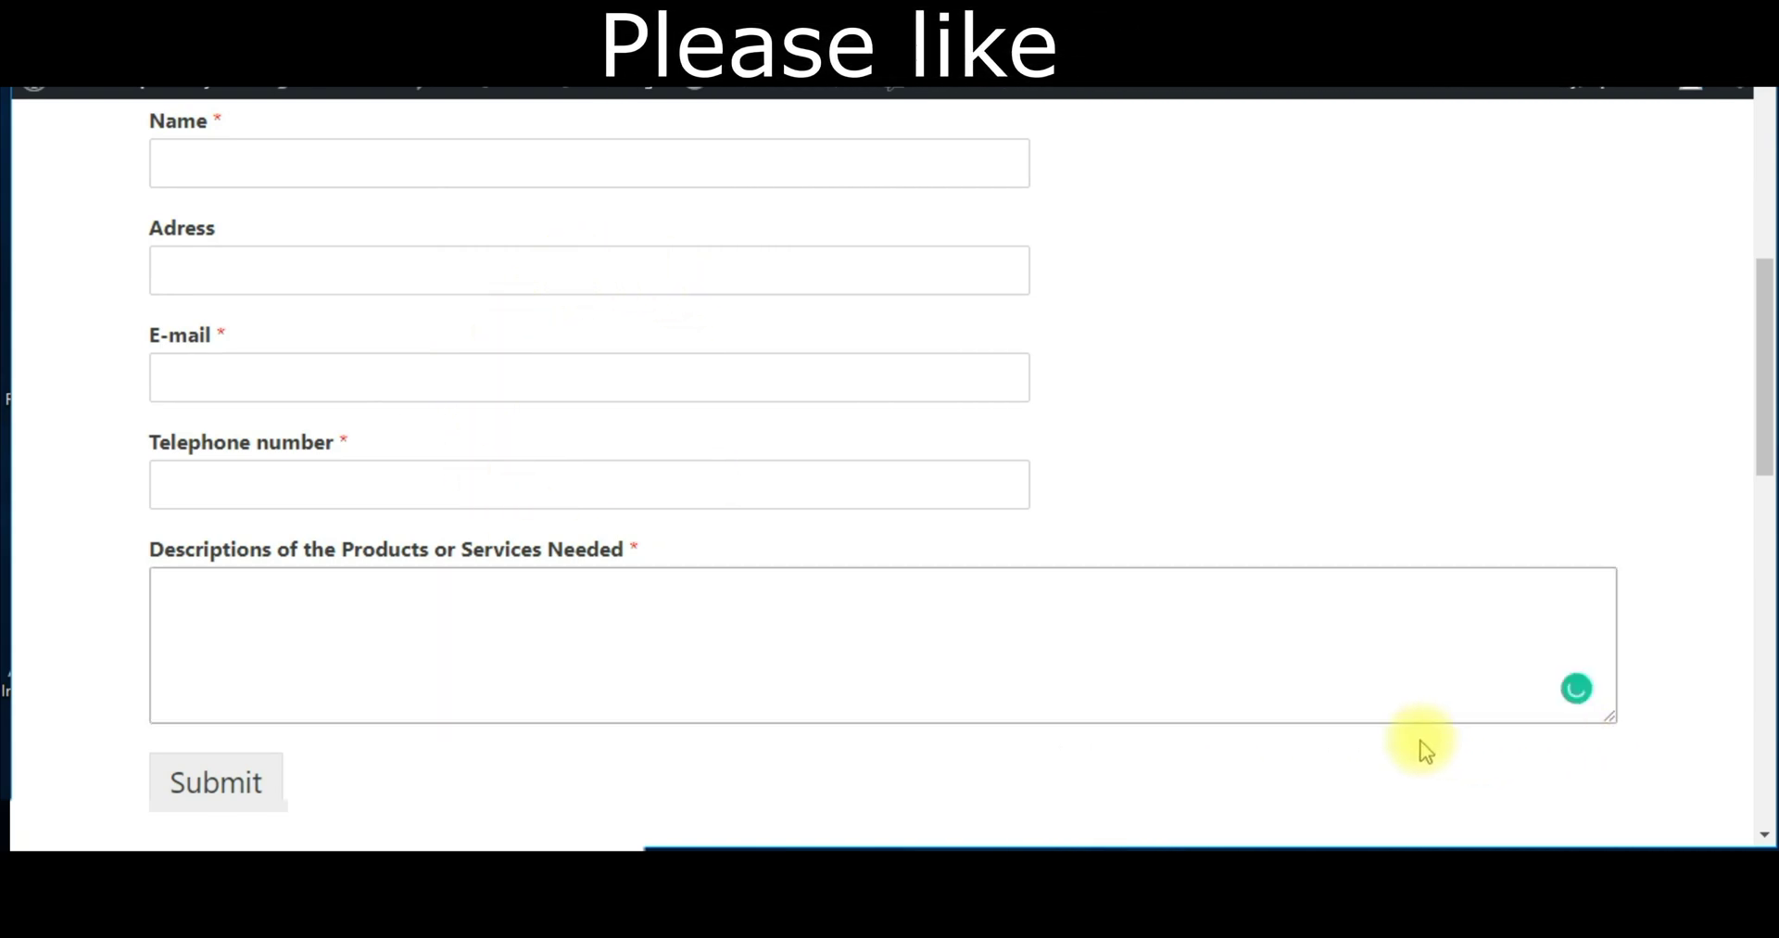
pyautogui.moveTo(1601, 716)
pyautogui.mouseDown()
pyautogui.moveTo(947, 660)
pyautogui.moveTo(1179, 774)
pyautogui.moveTo(1088, 806)
pyautogui.moveTo(1068, 834)
pyautogui.mouseUp()
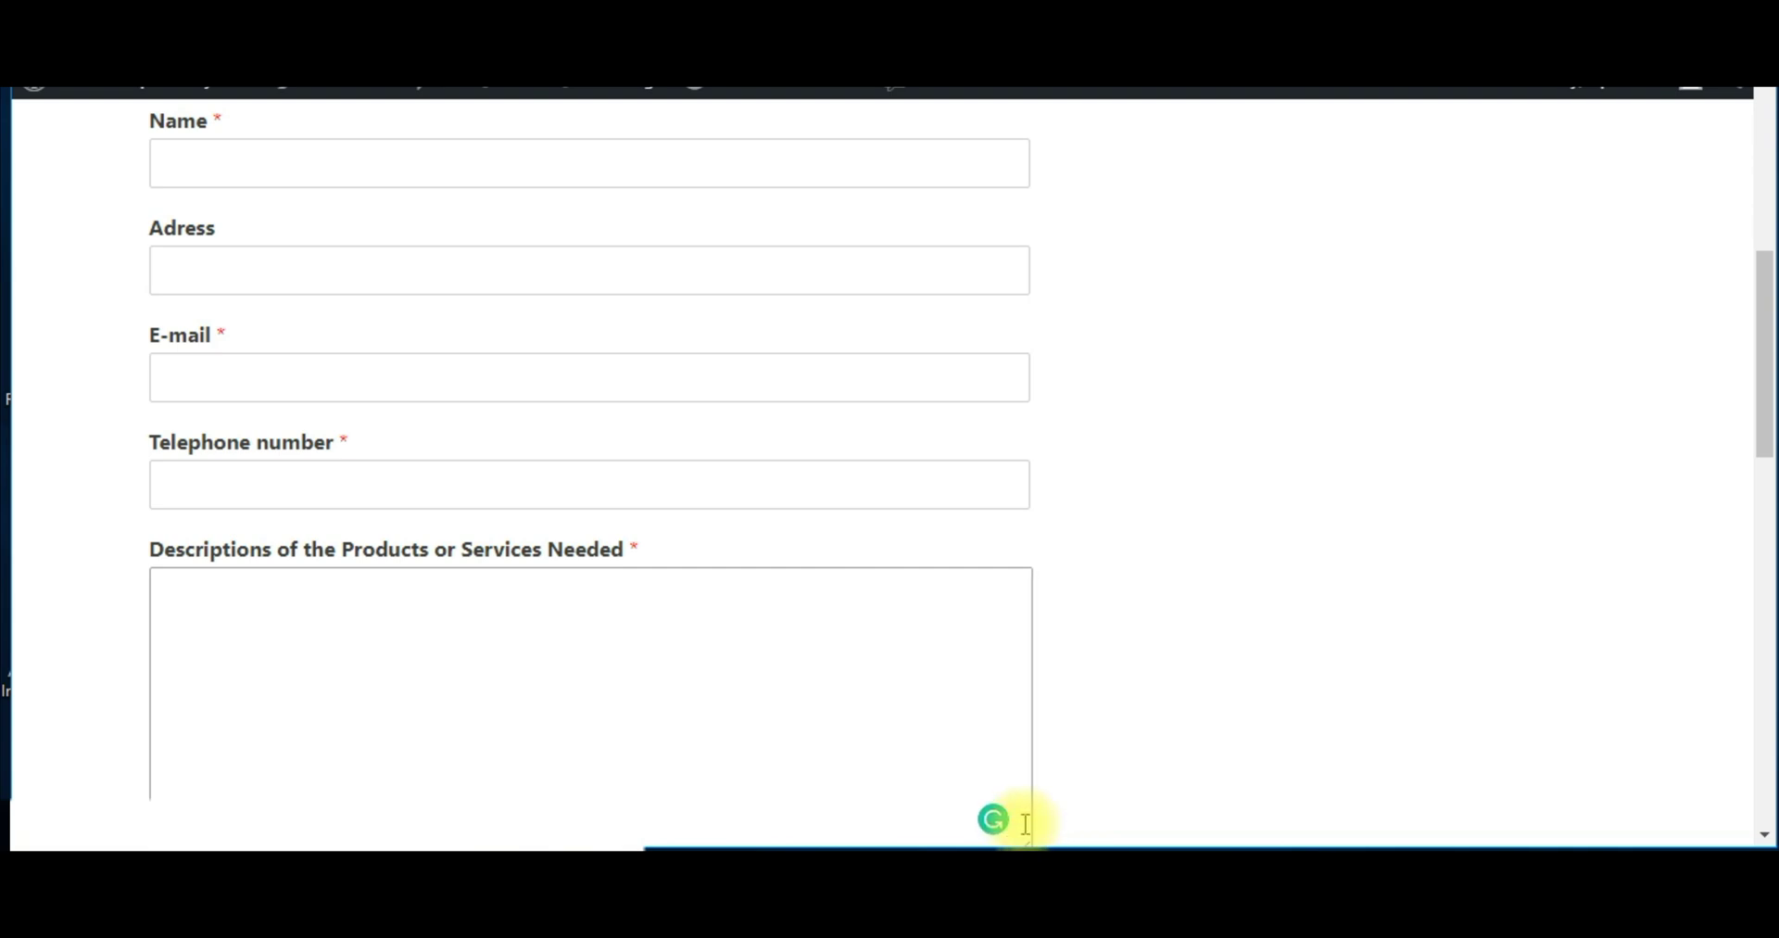